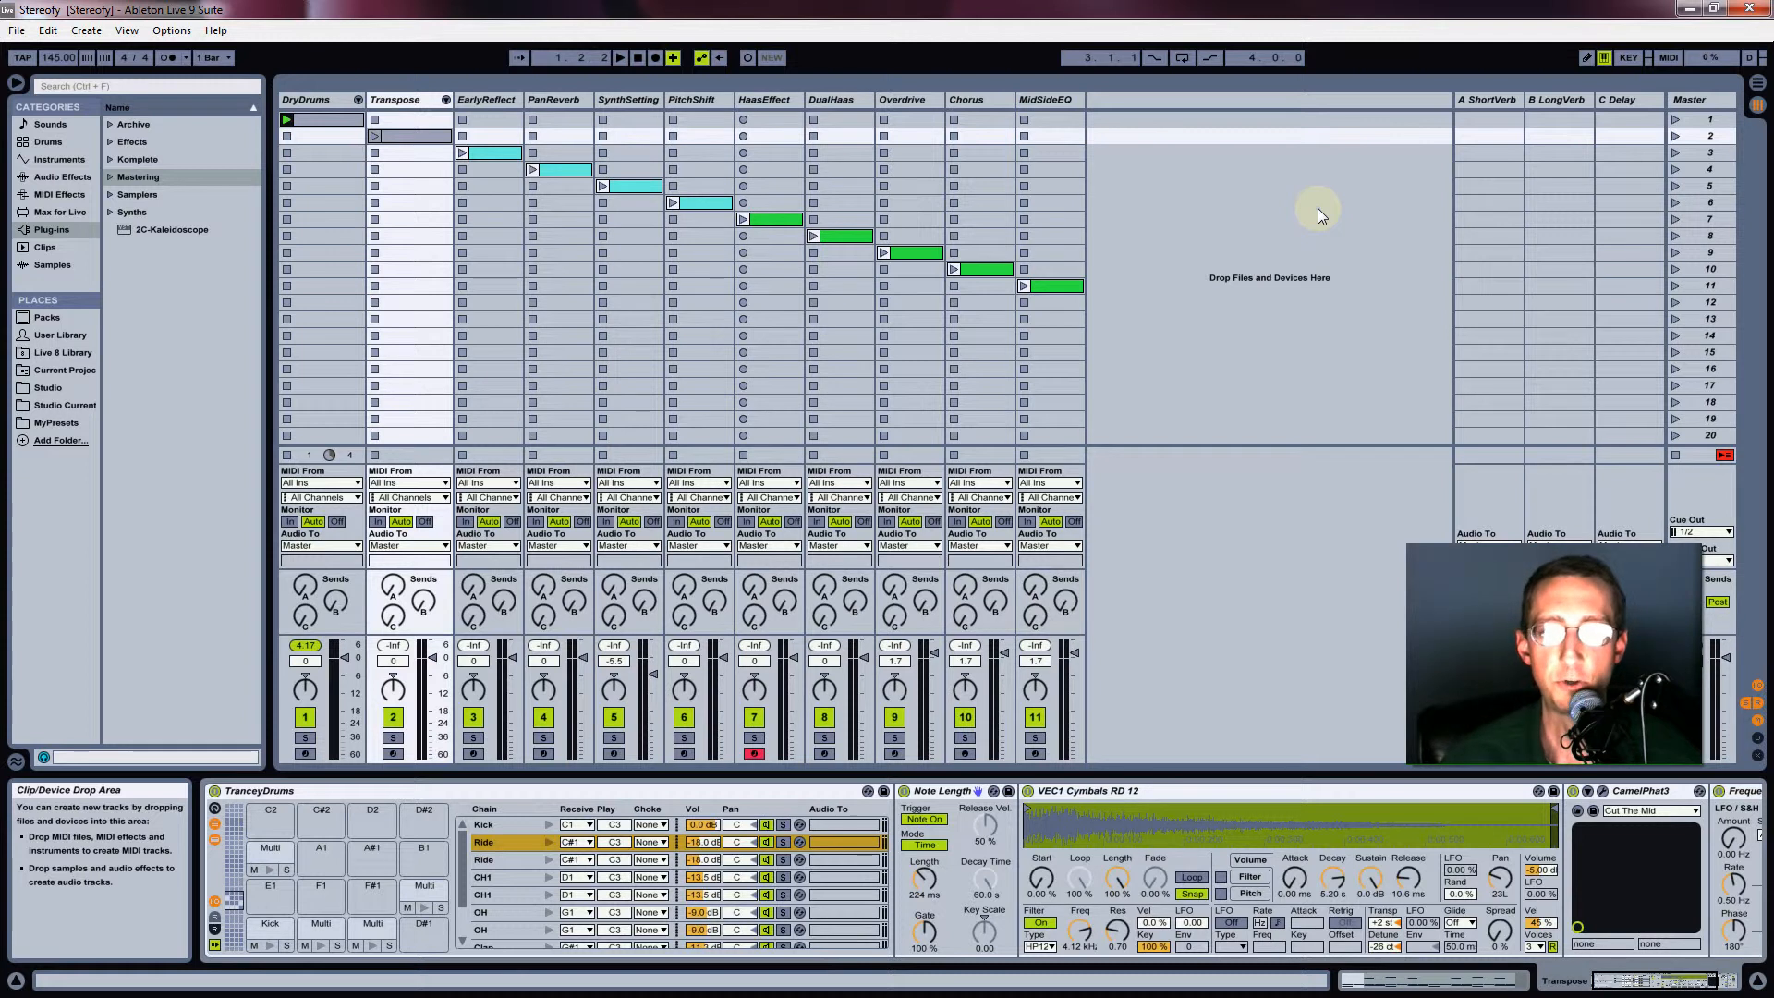
# Play scene 1 and inspect the OH pad's sample in the DryDrums track's drum rack
pyautogui.click(1674, 120)
pyautogui.click(695, 284)
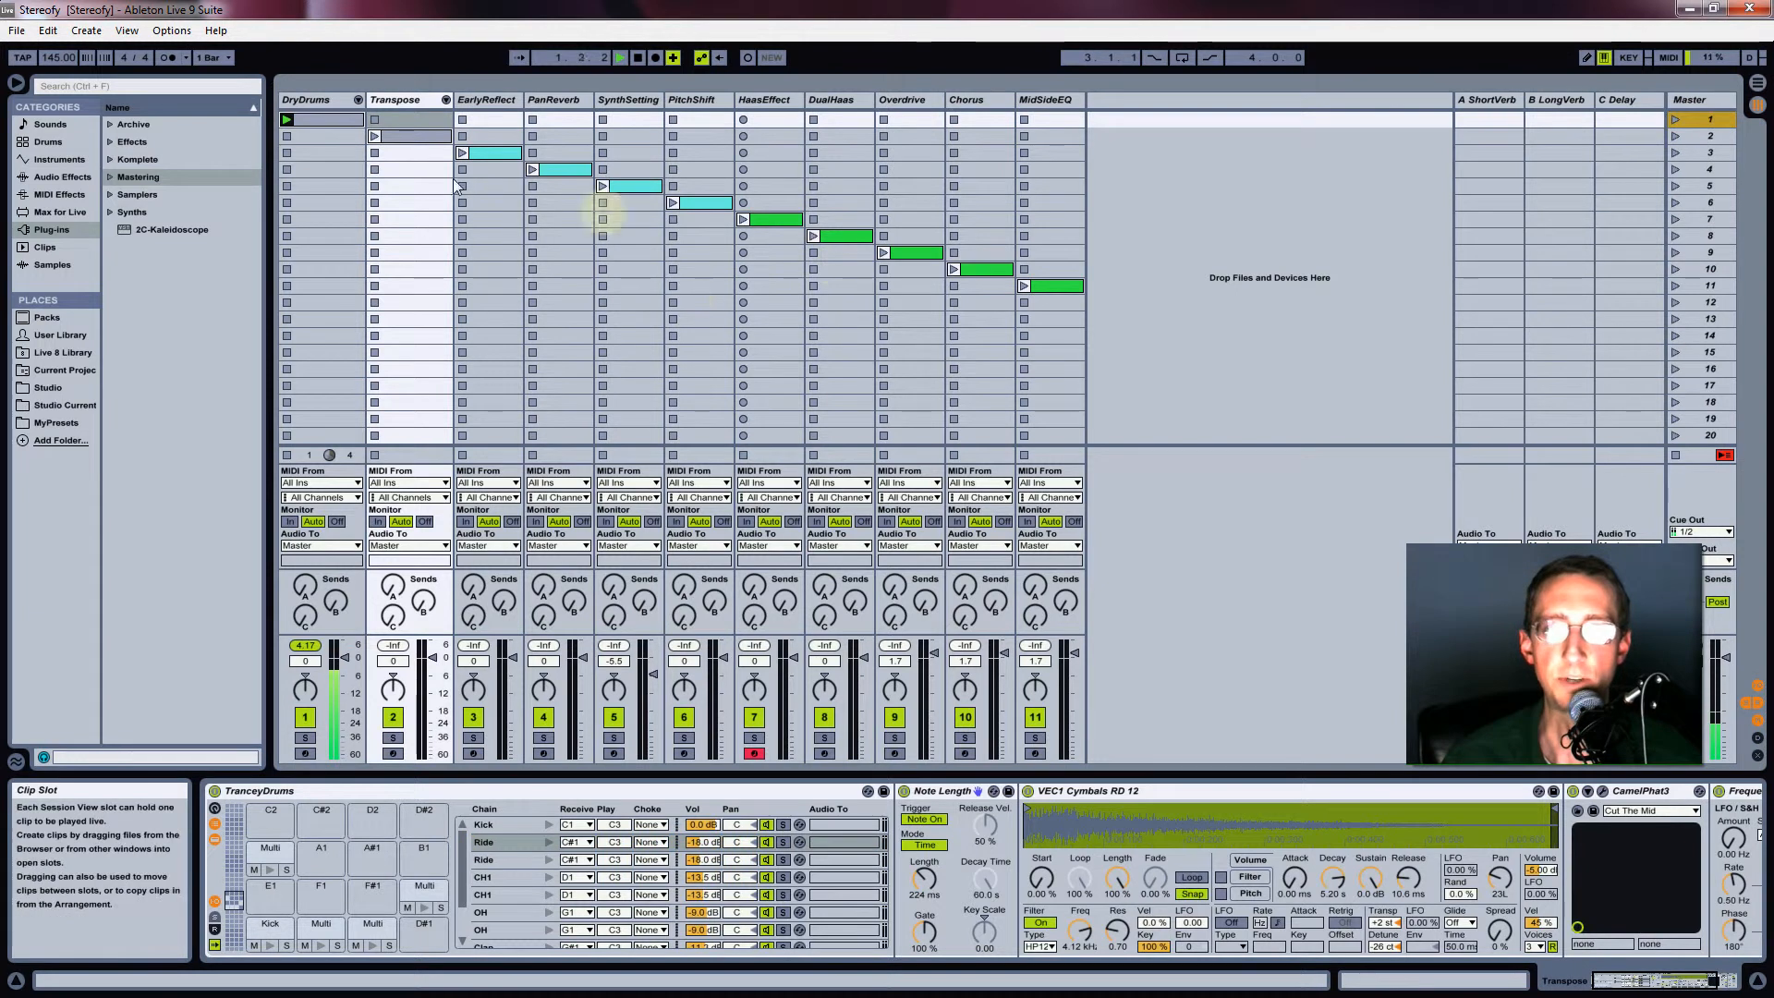
pyautogui.click(318, 120)
pyautogui.click(431, 885)
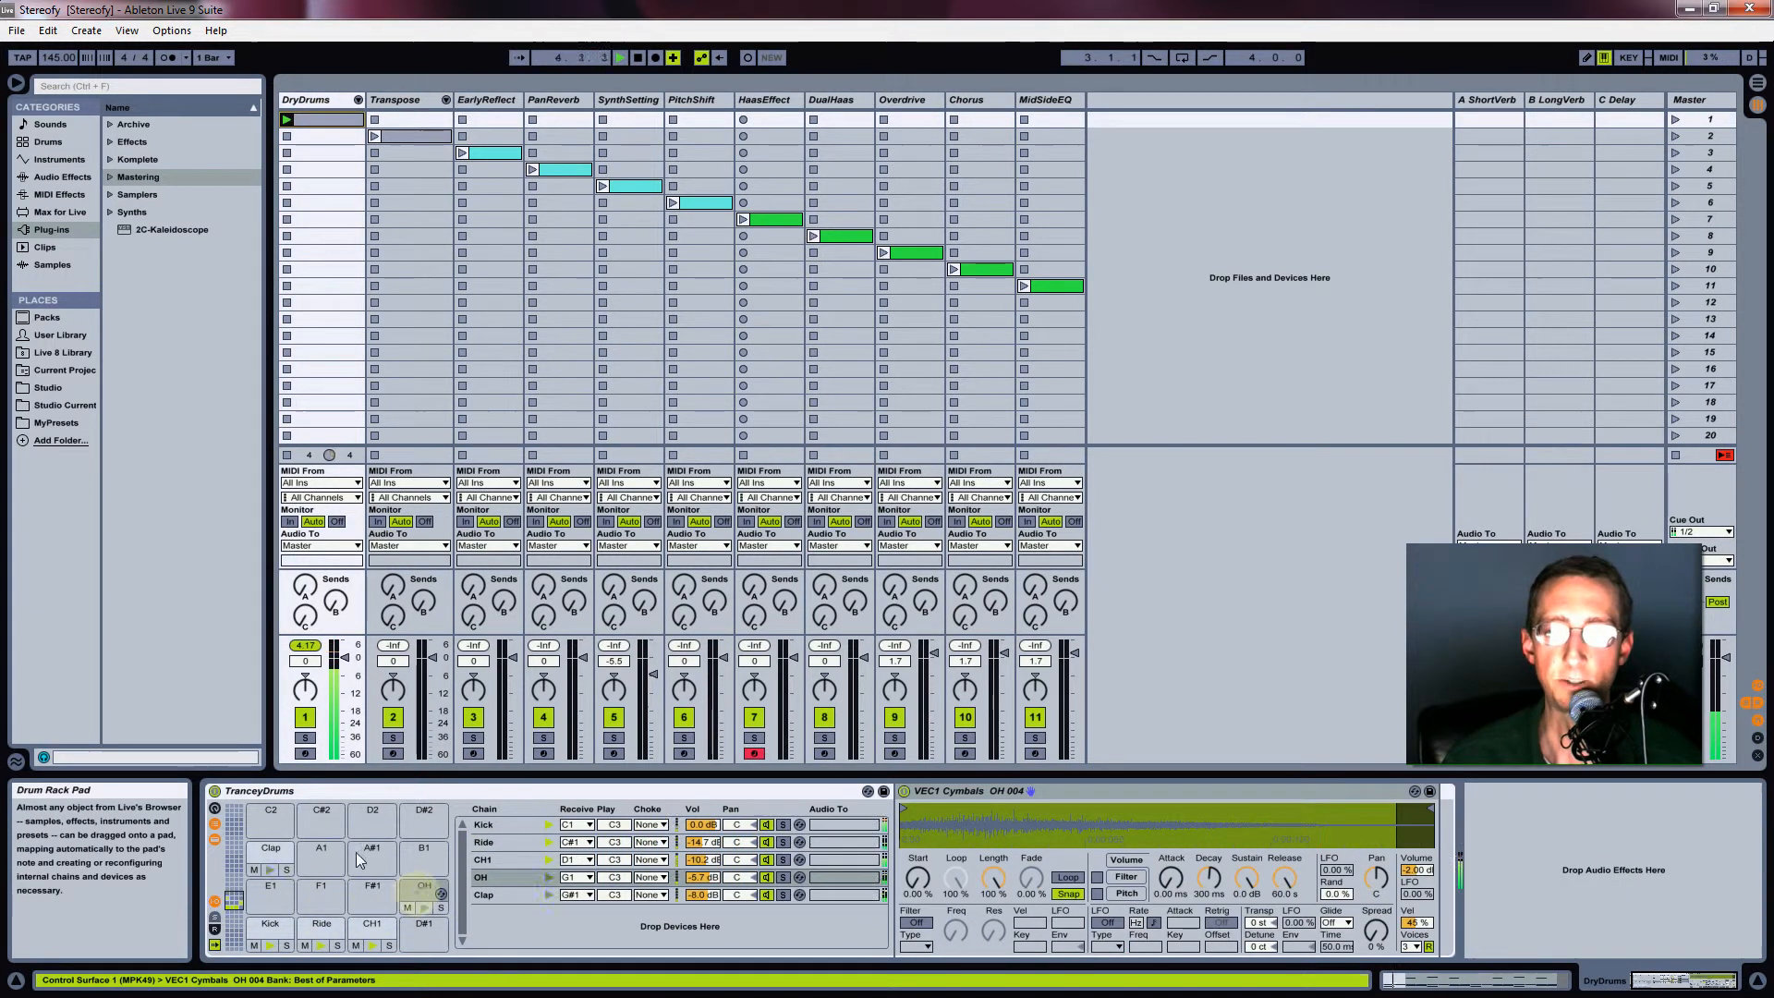
# Compare the transpose, detune and pan settings of the two Ride chains in the Transpose track's drum rack
pyautogui.click(401, 100)
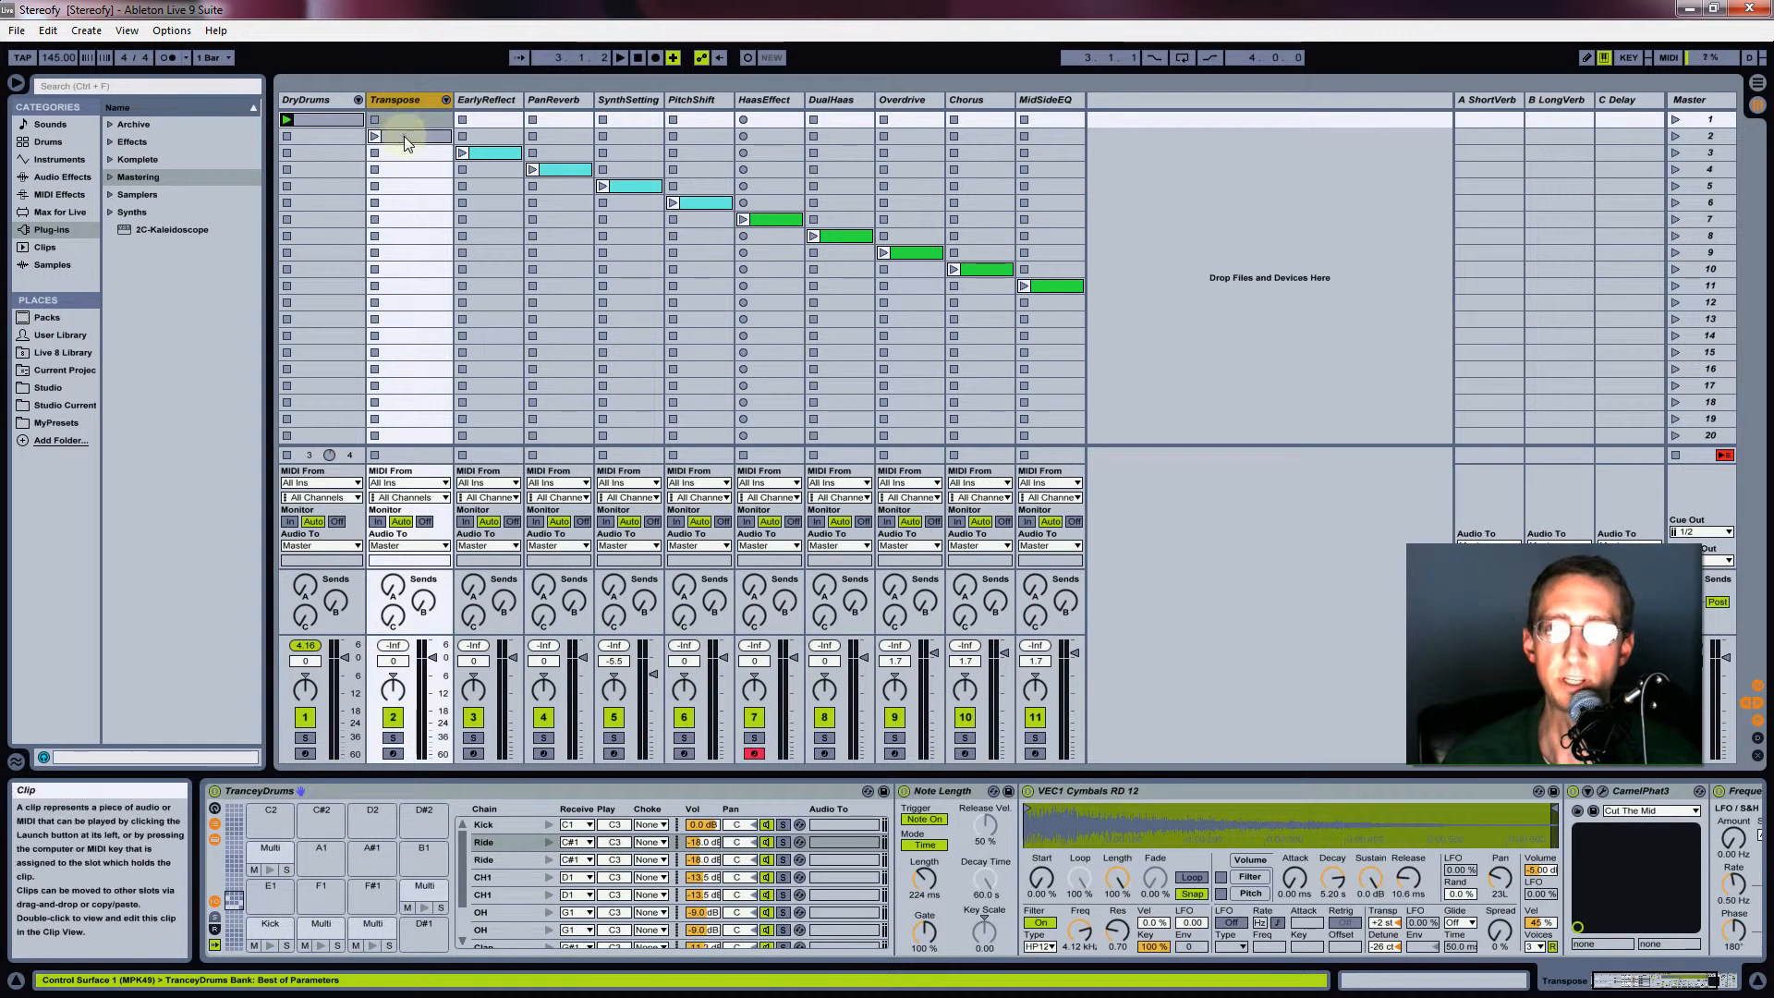
pyautogui.click(403, 136)
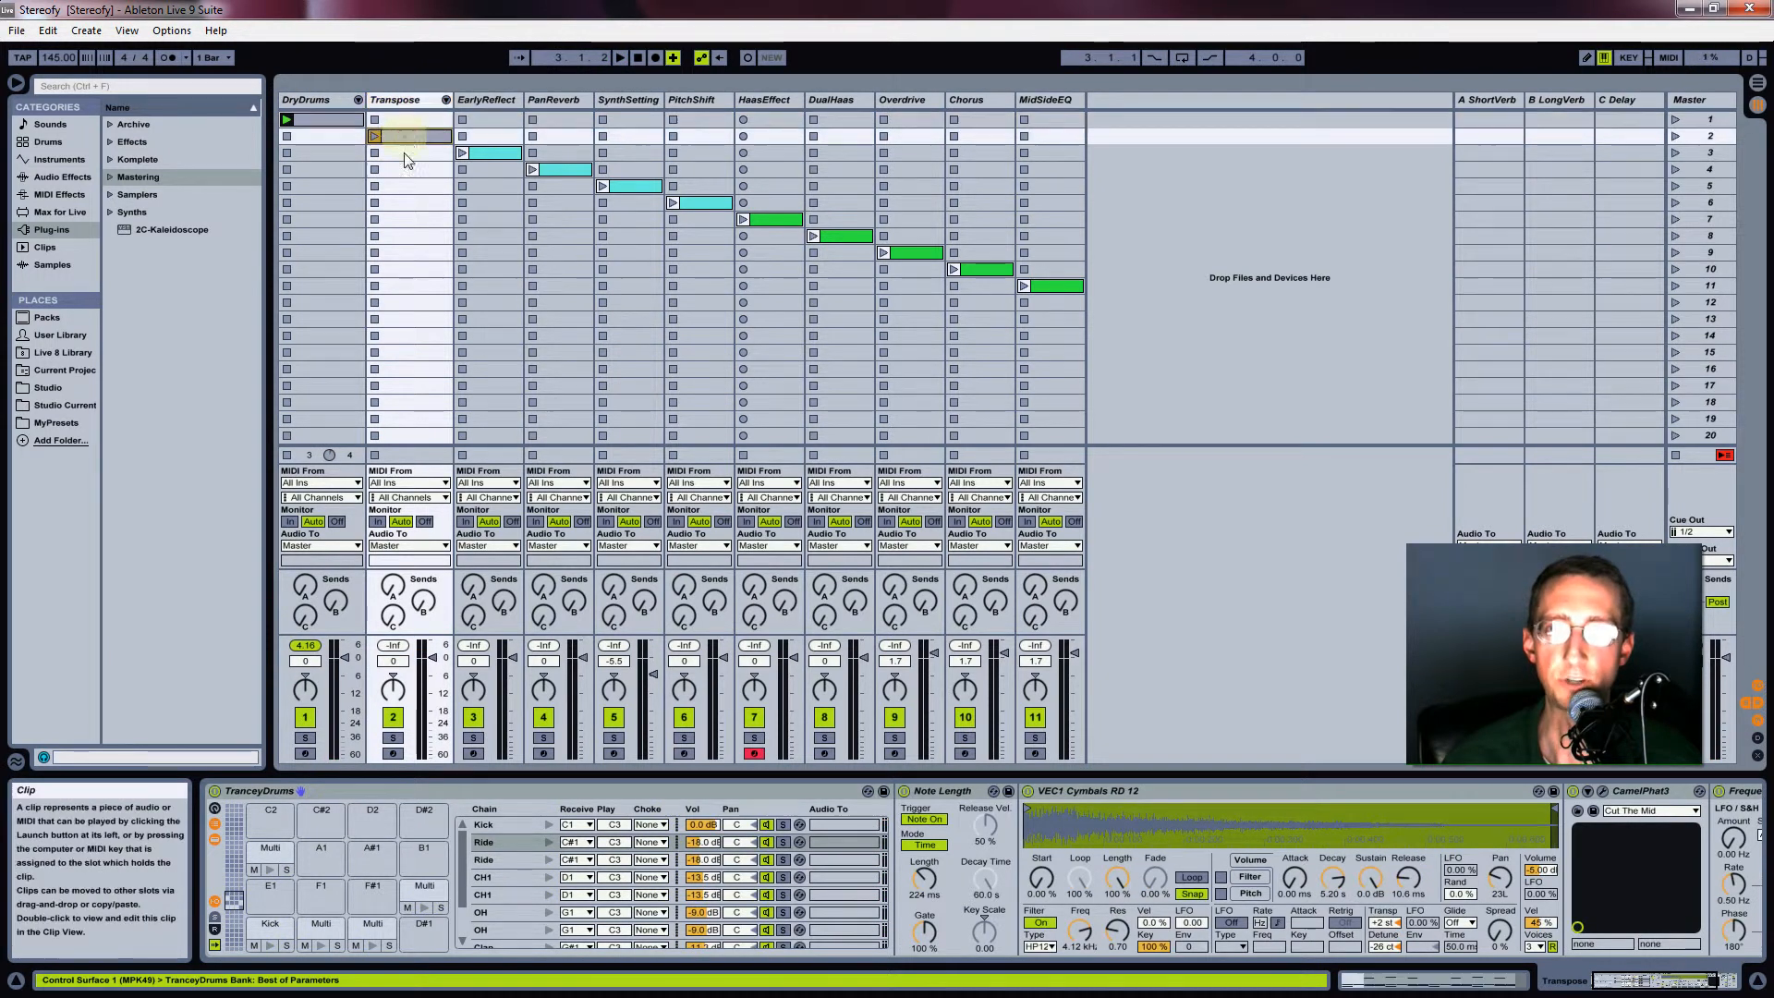
pyautogui.click(495, 839)
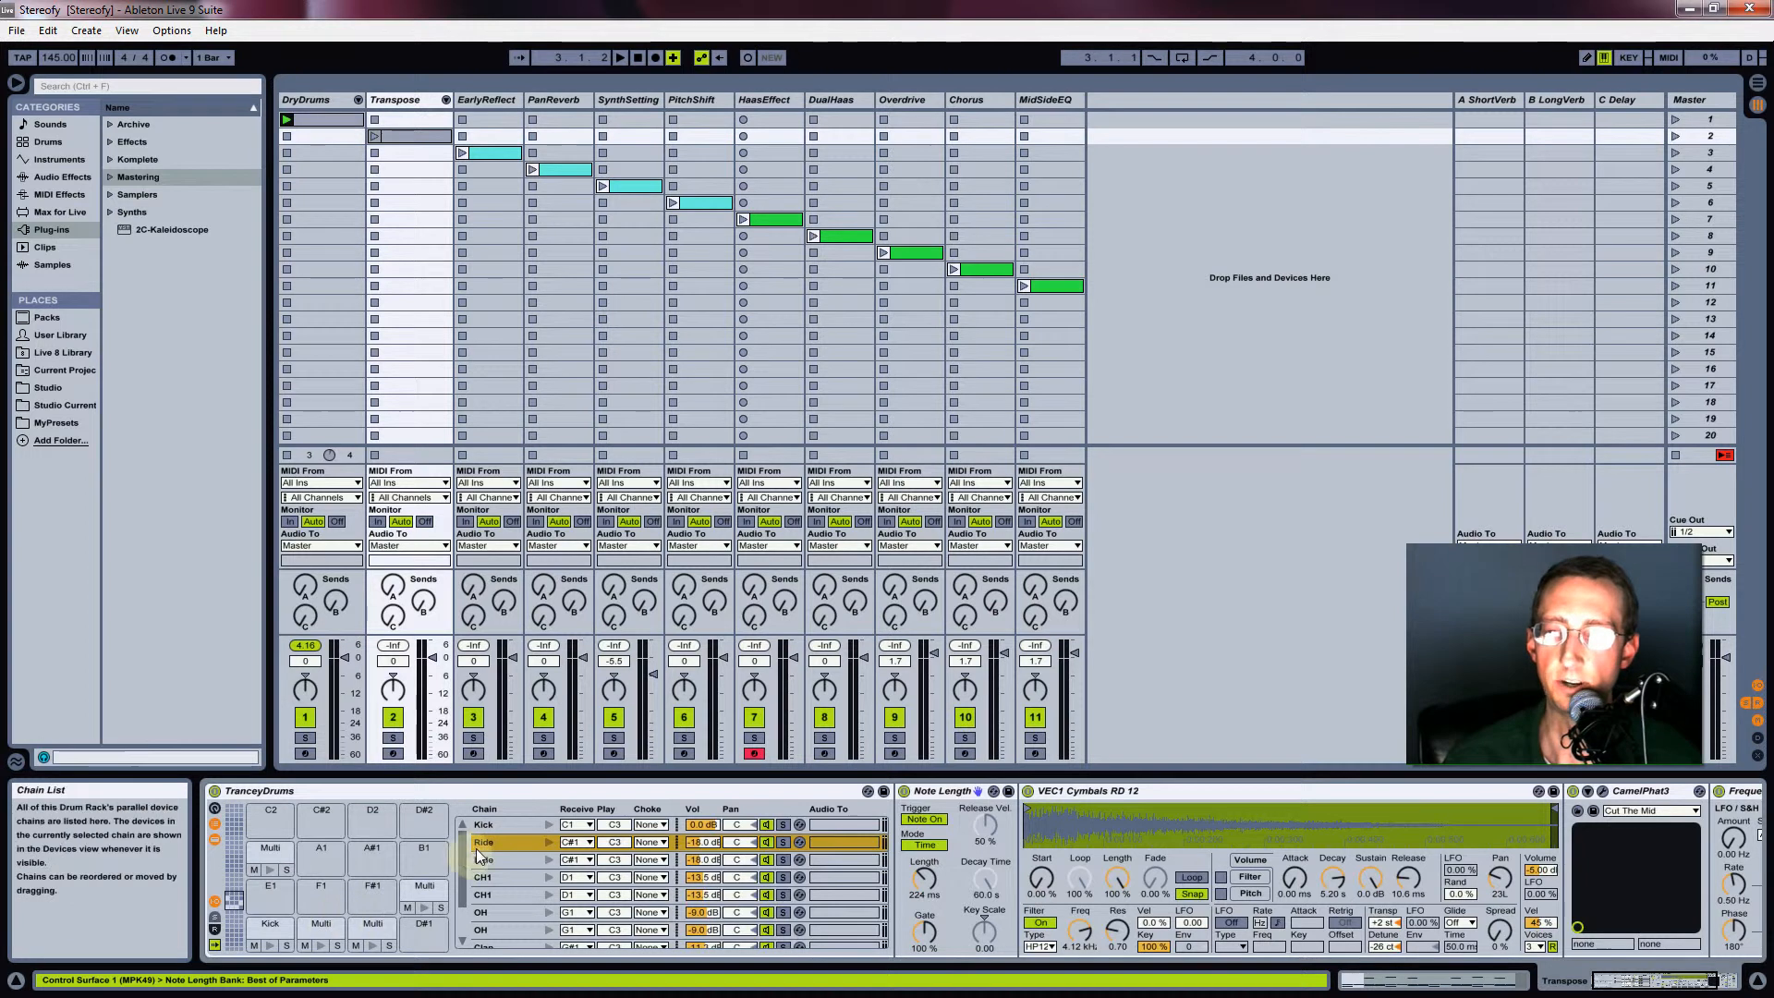
pyautogui.rightClick(490, 842)
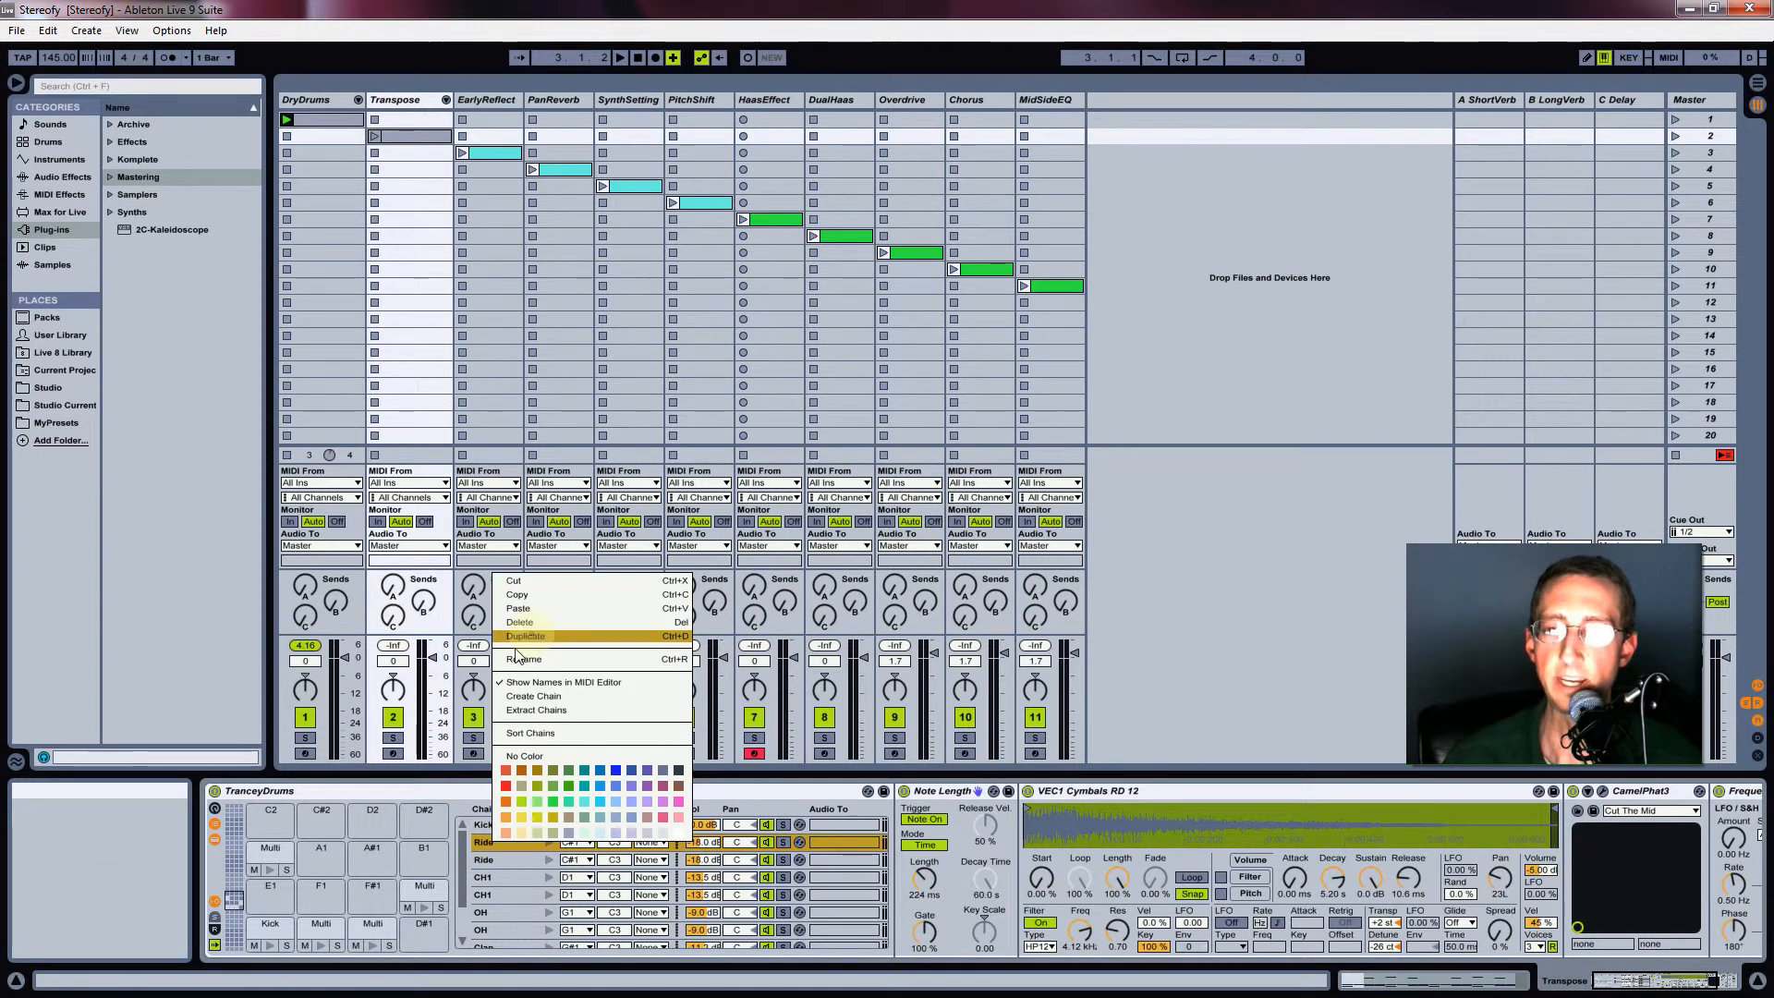
pyautogui.click(482, 843)
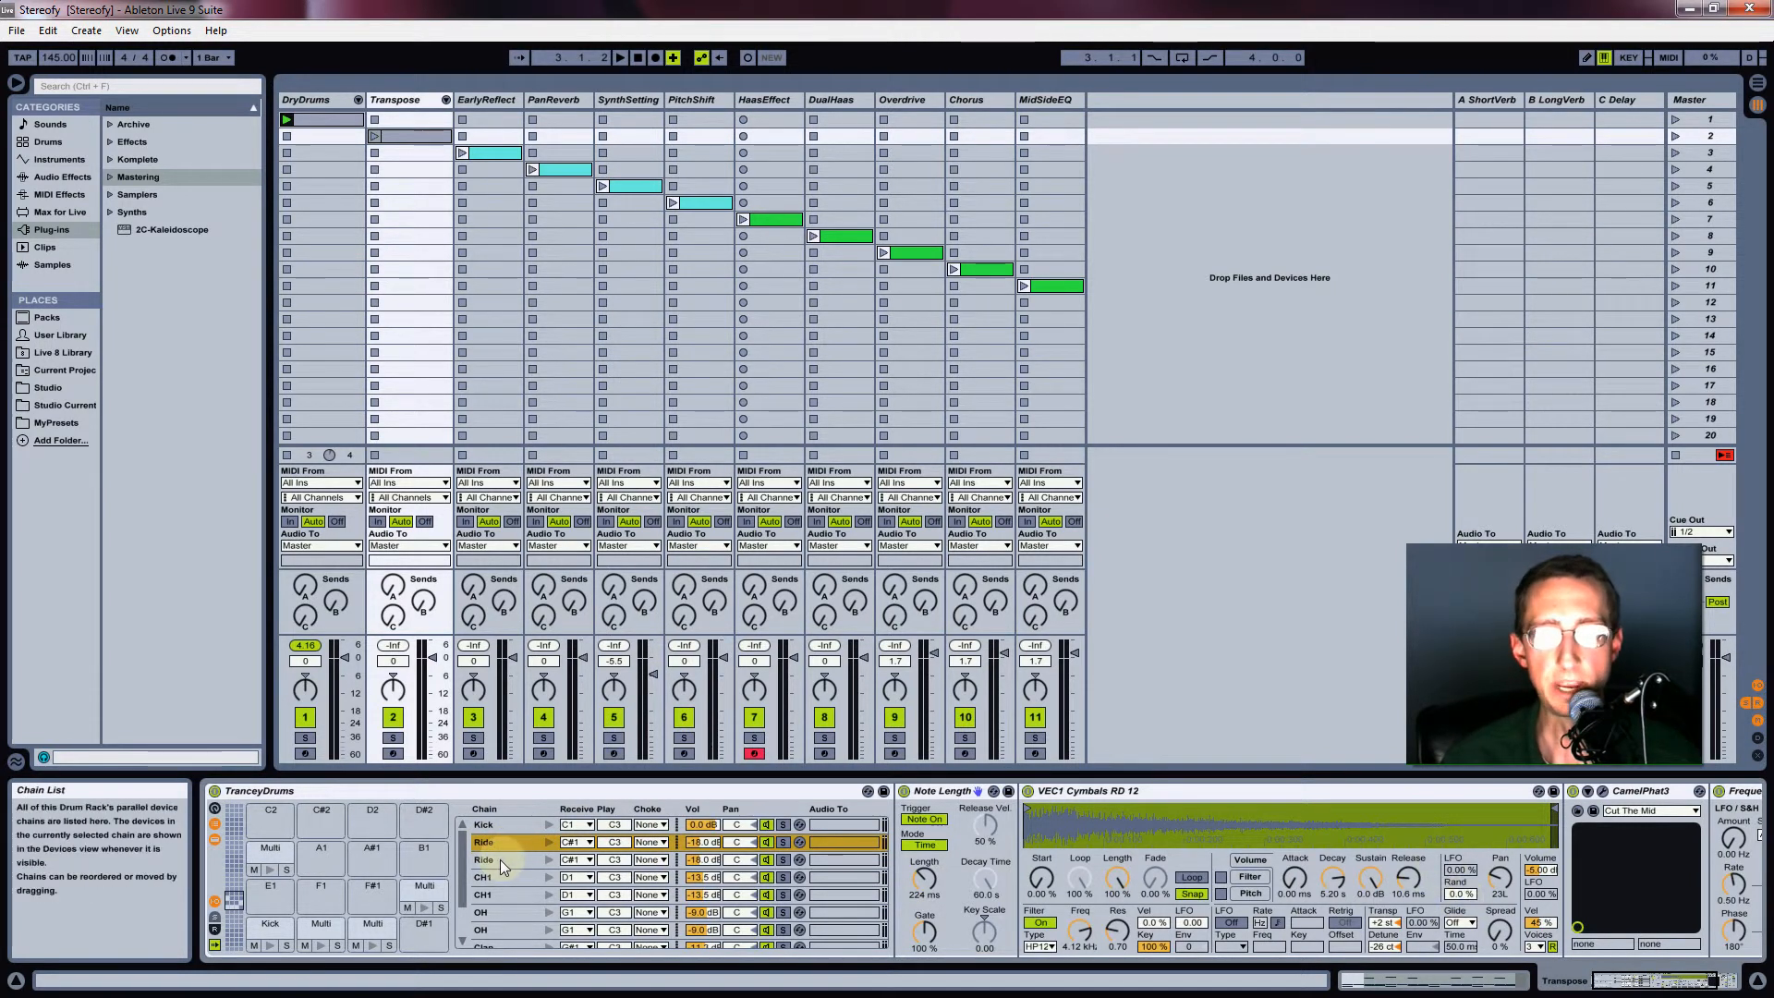
pyautogui.click(499, 857)
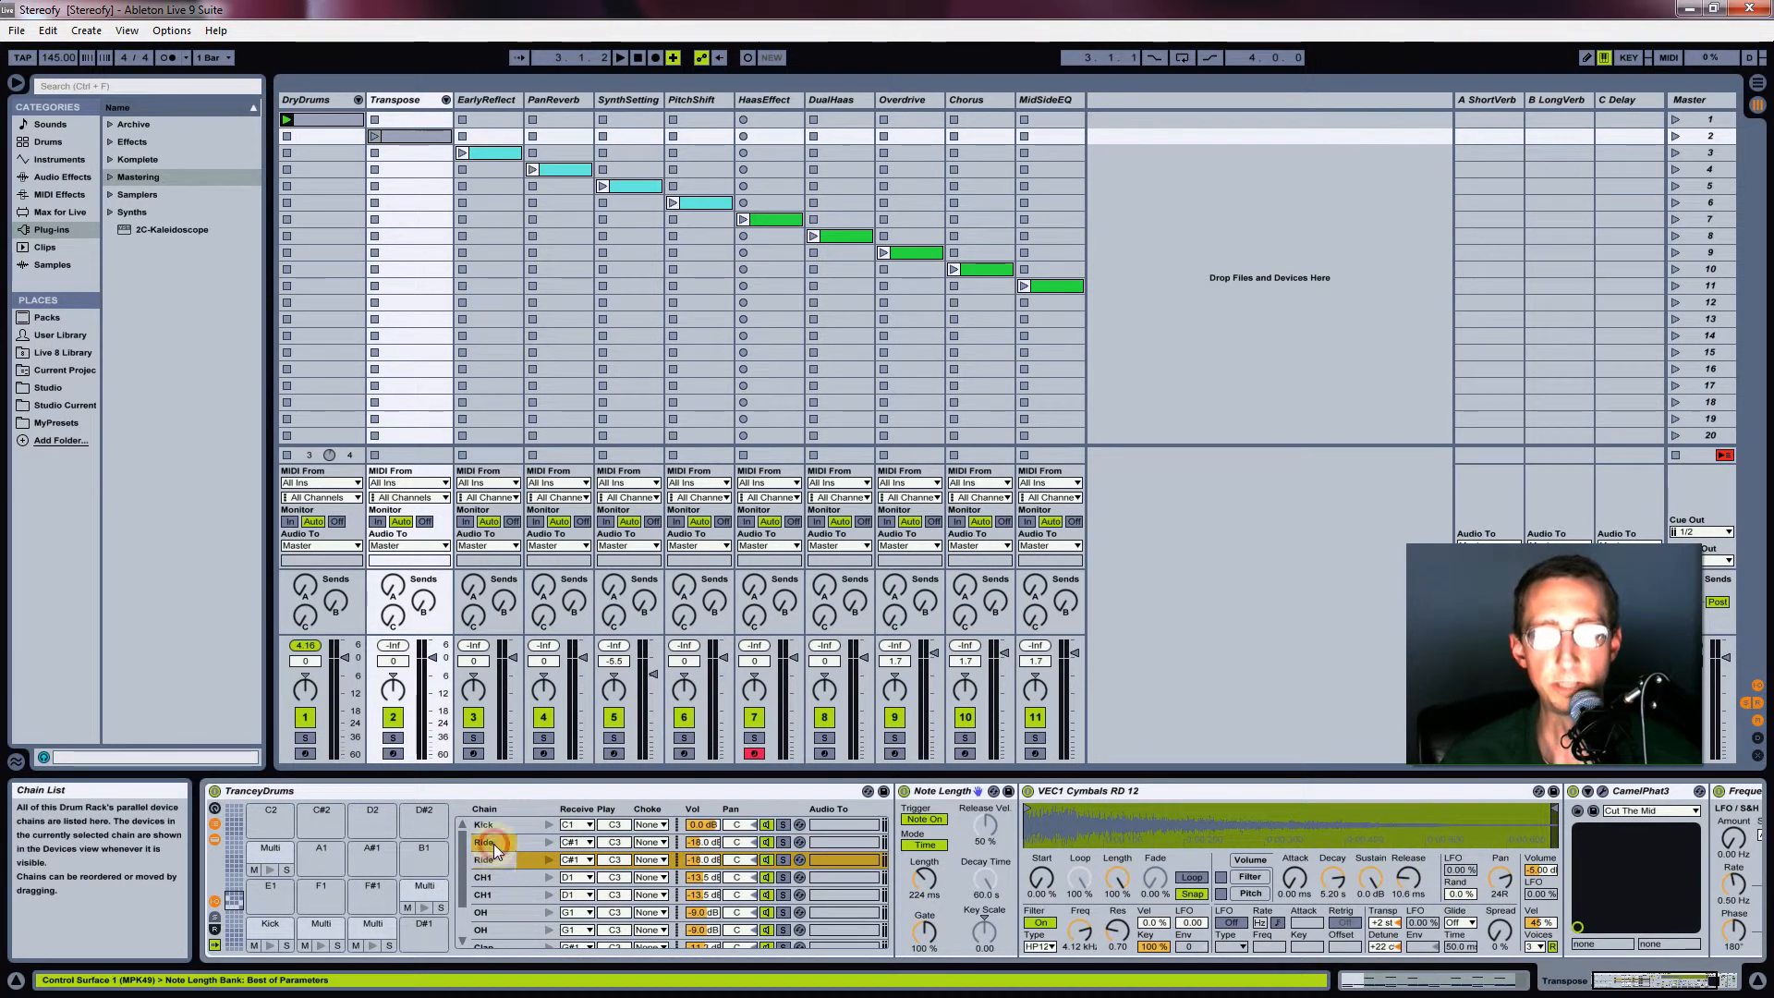
pyautogui.click(493, 845)
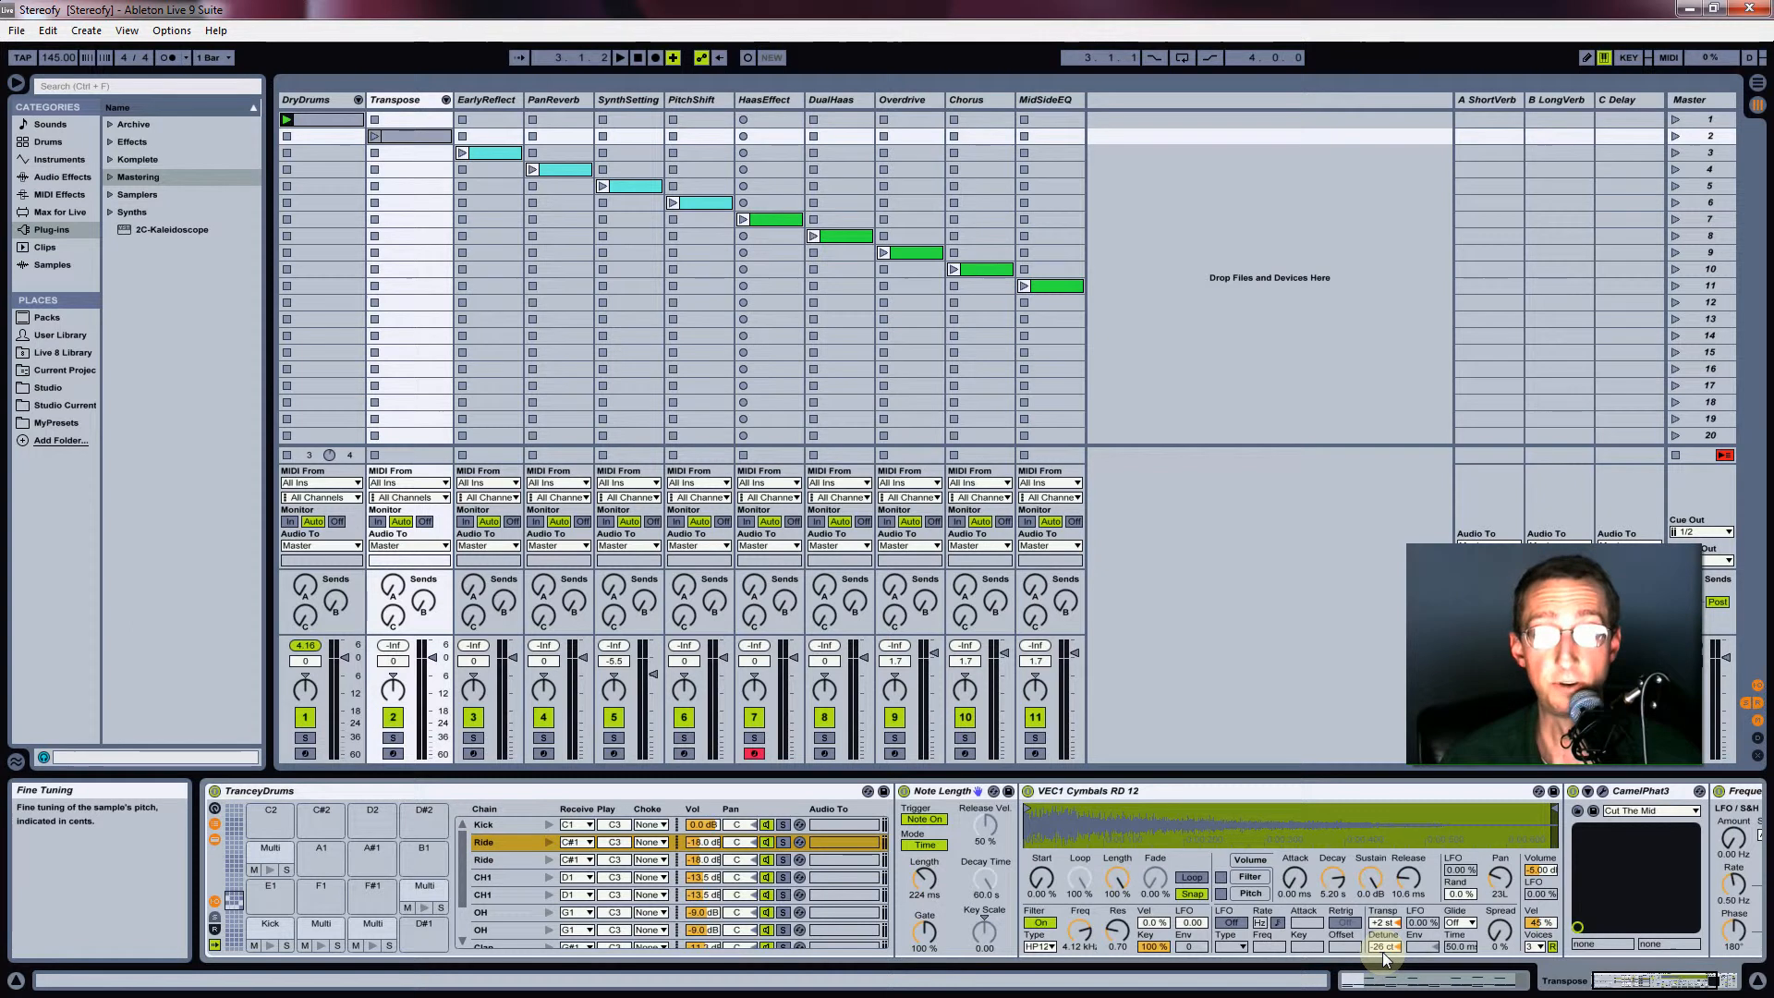
pyautogui.click(499, 860)
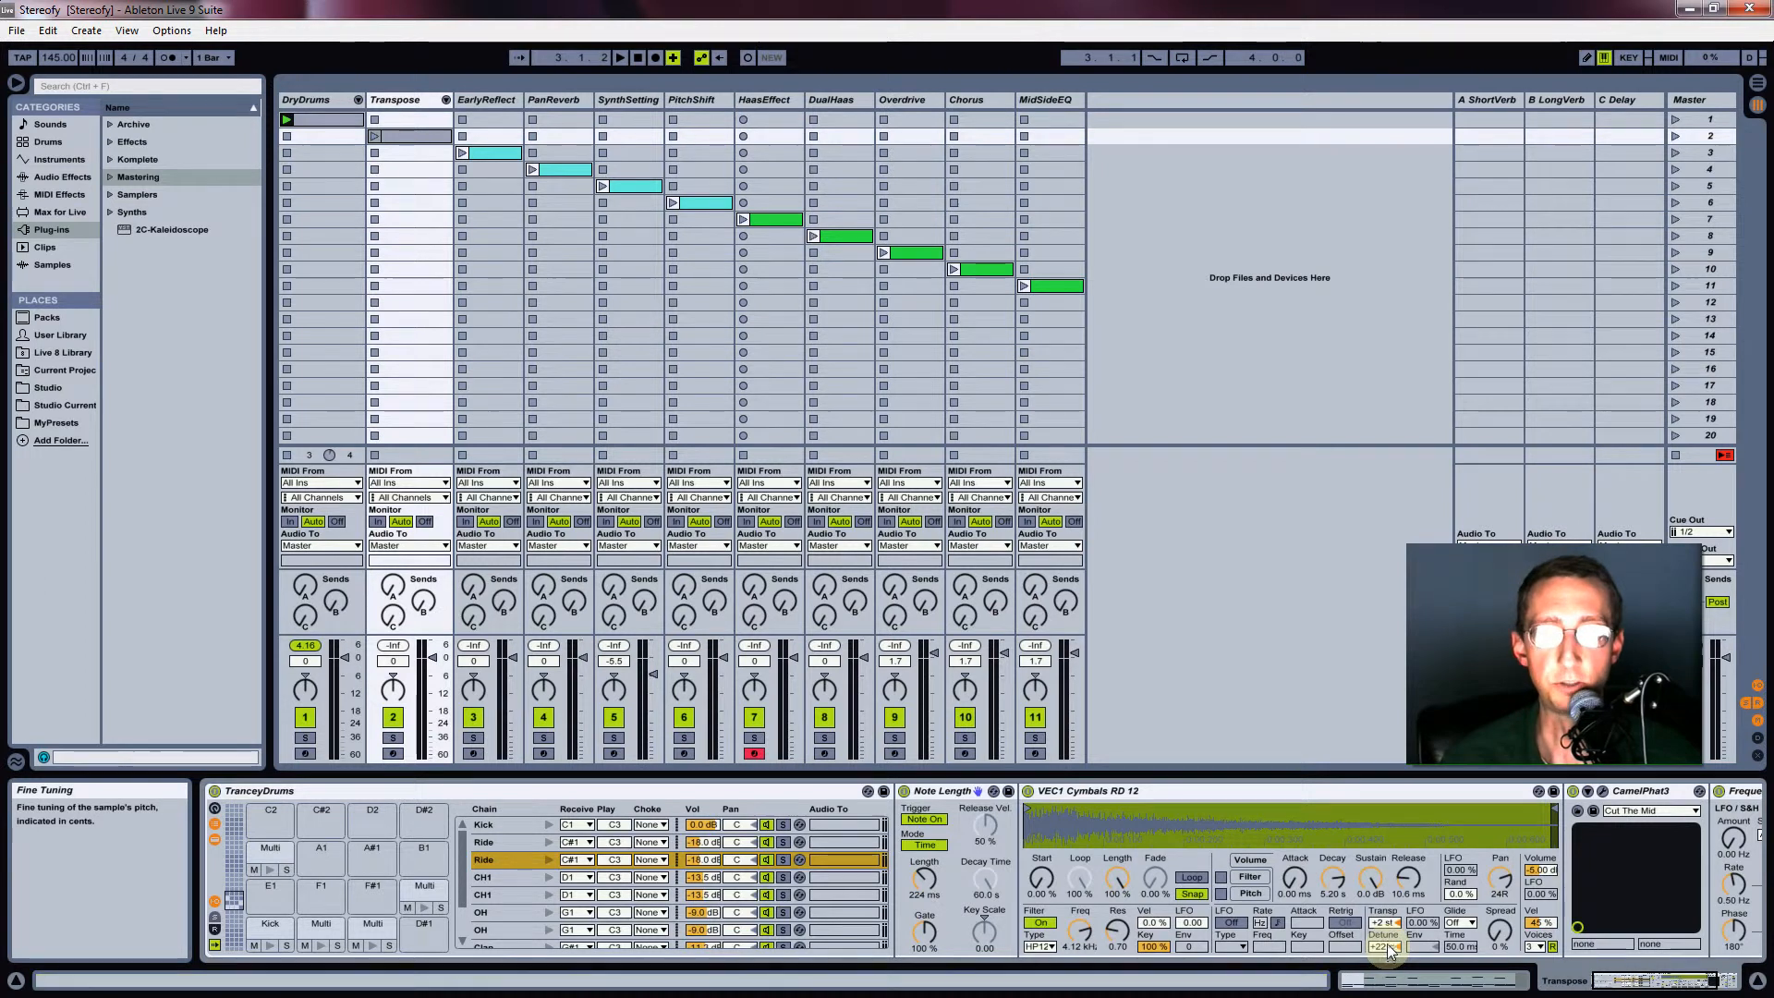
pyautogui.click(506, 845)
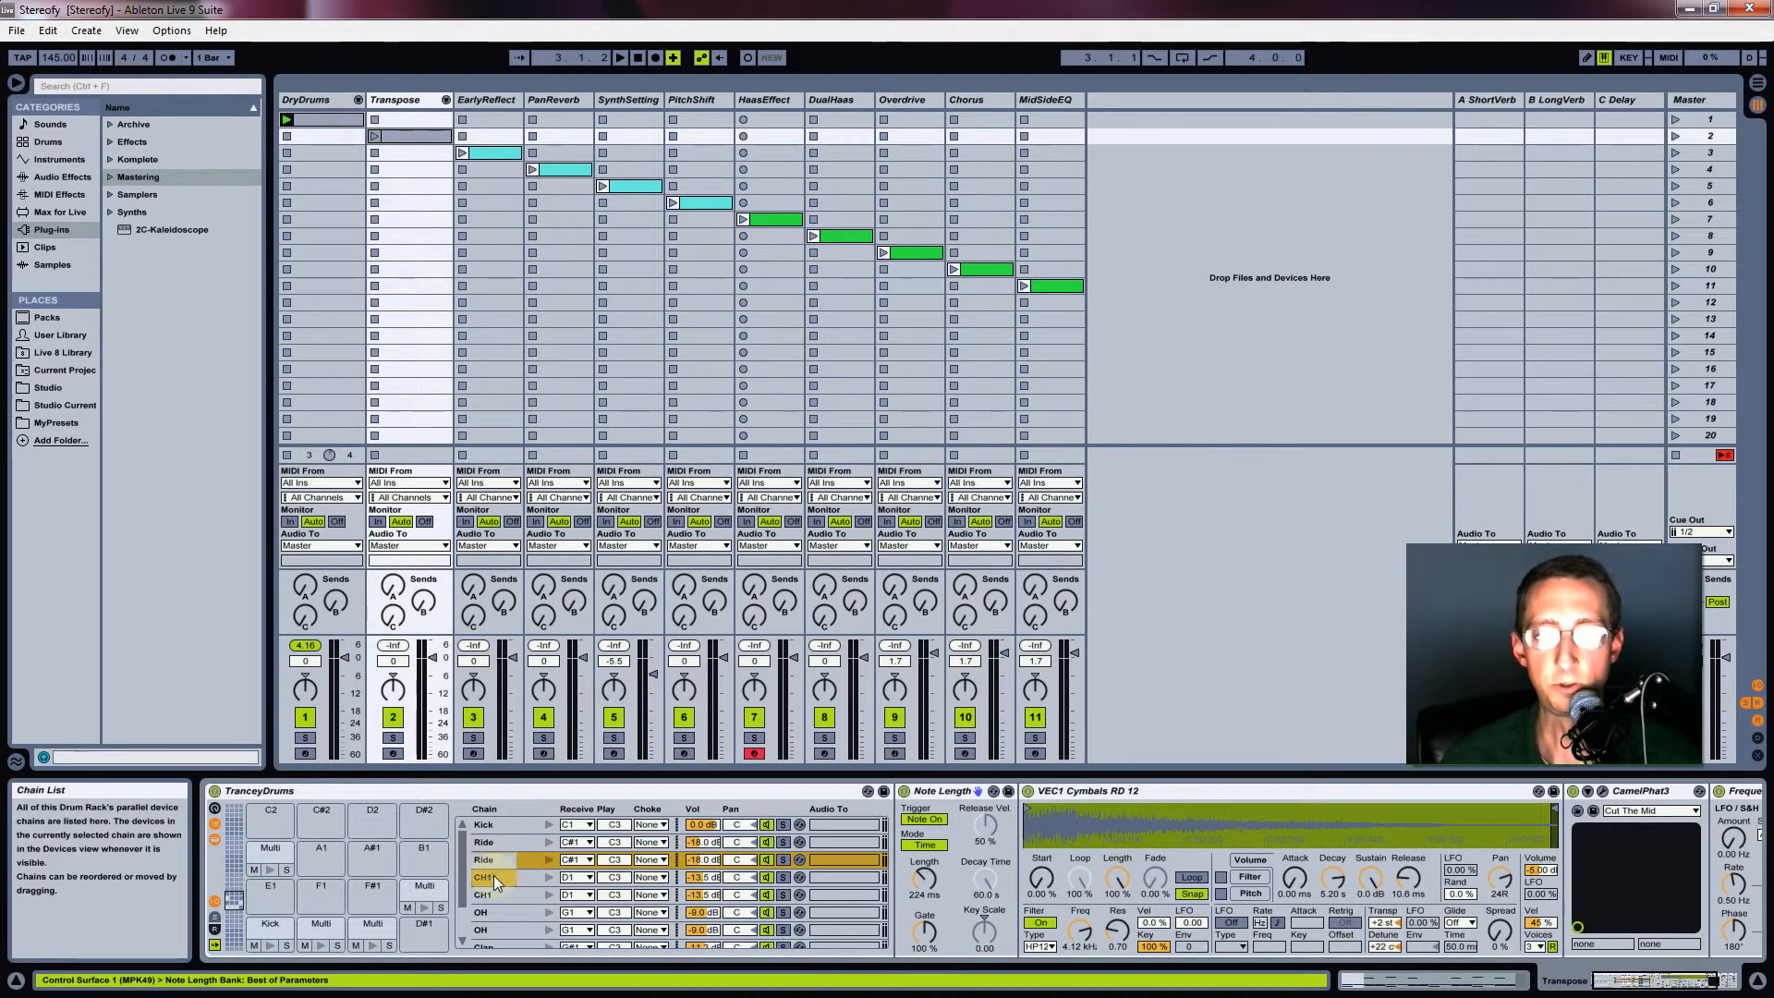
# Inspect the detune and pan settings of the paired CH1, OH and Clap chains in the Transpose track's drum rack
pyautogui.click(499, 877)
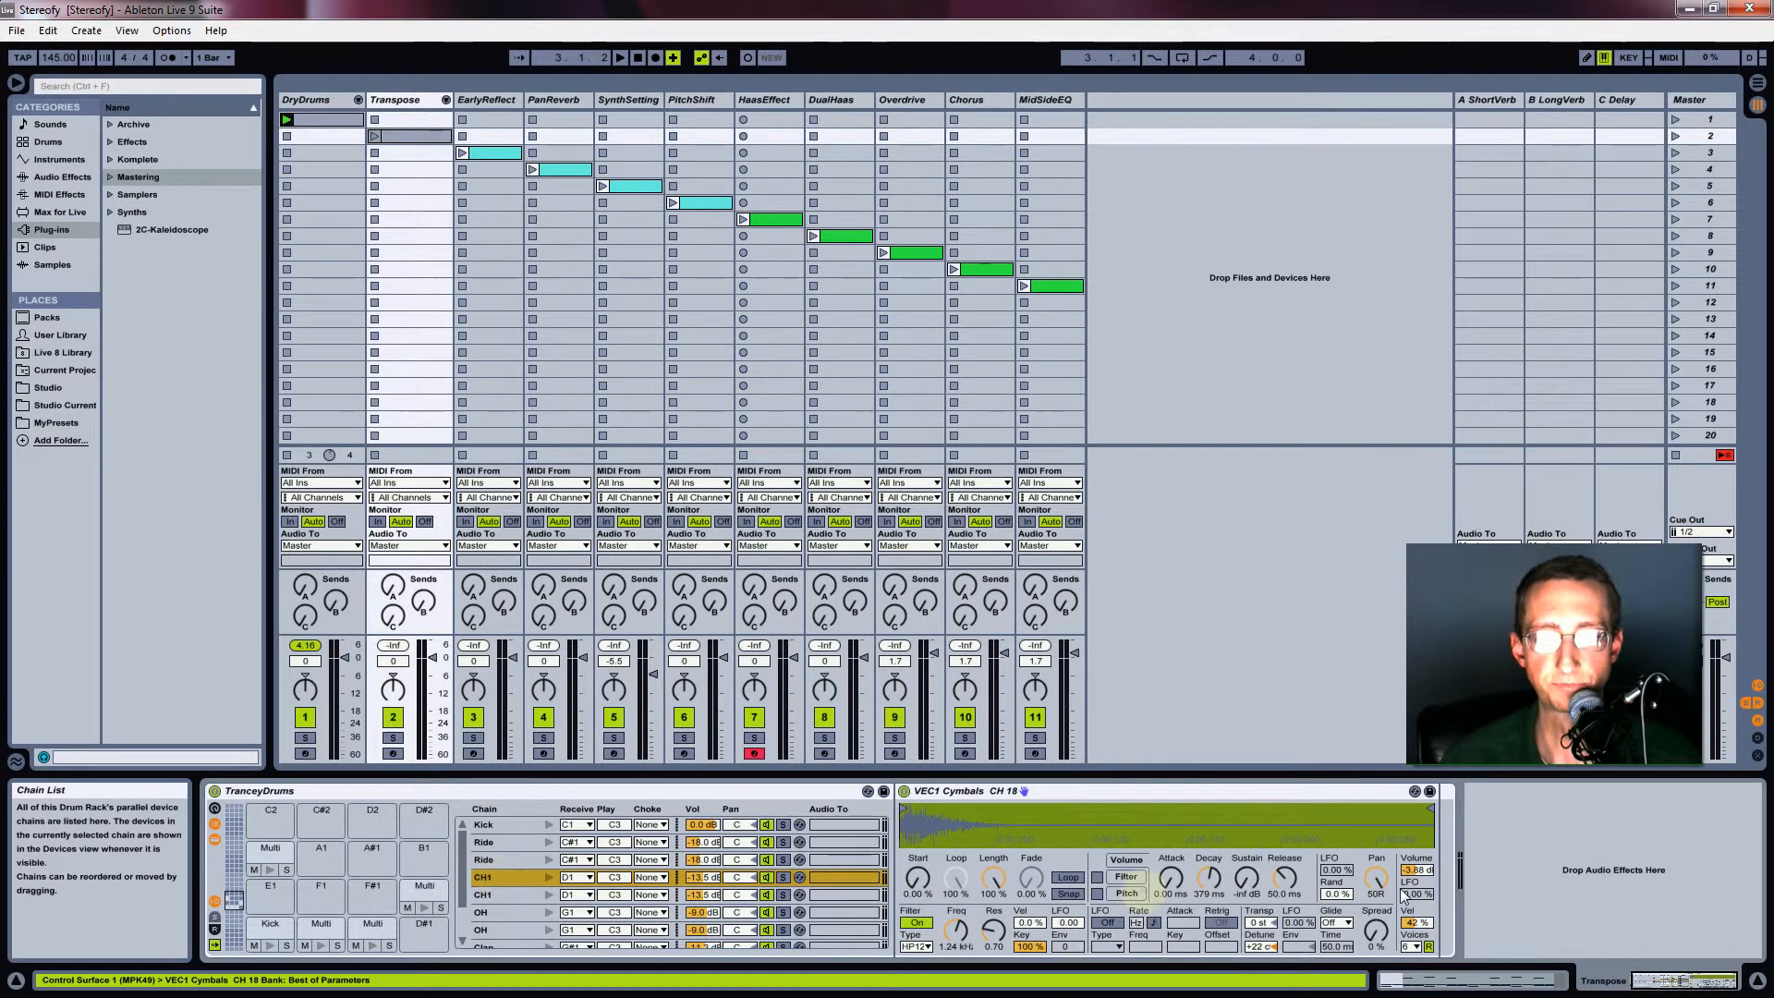
pyautogui.click(498, 895)
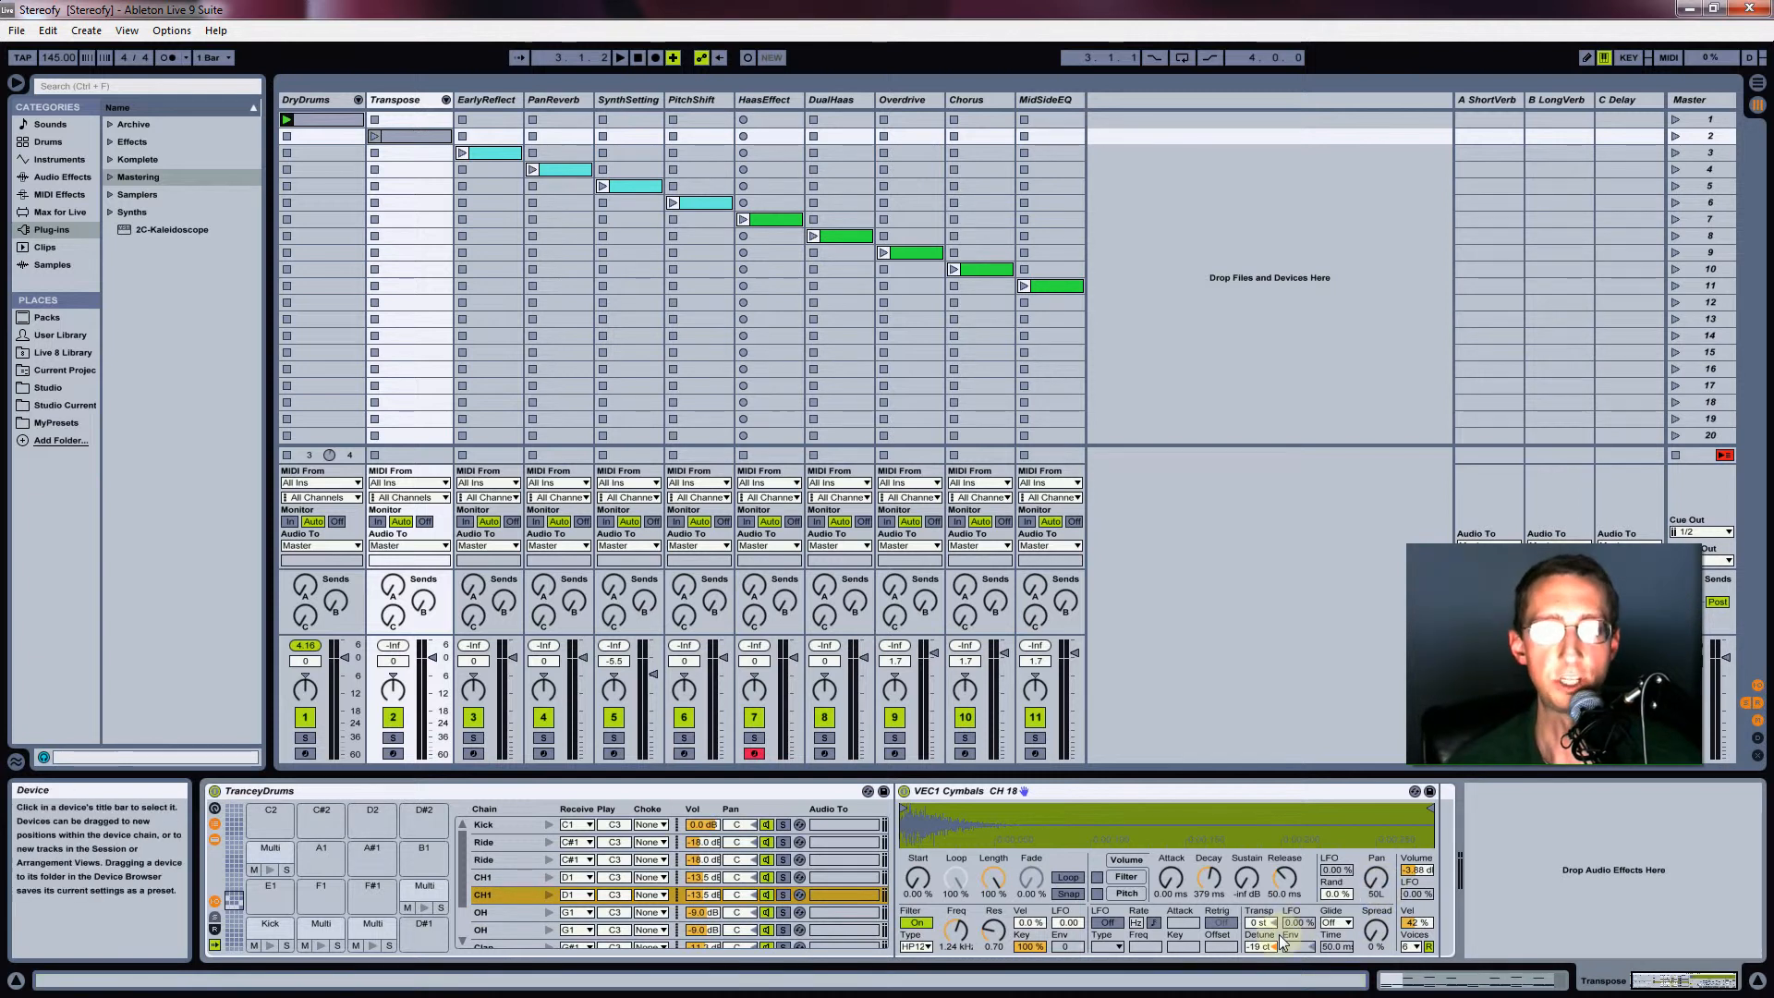
pyautogui.click(486, 912)
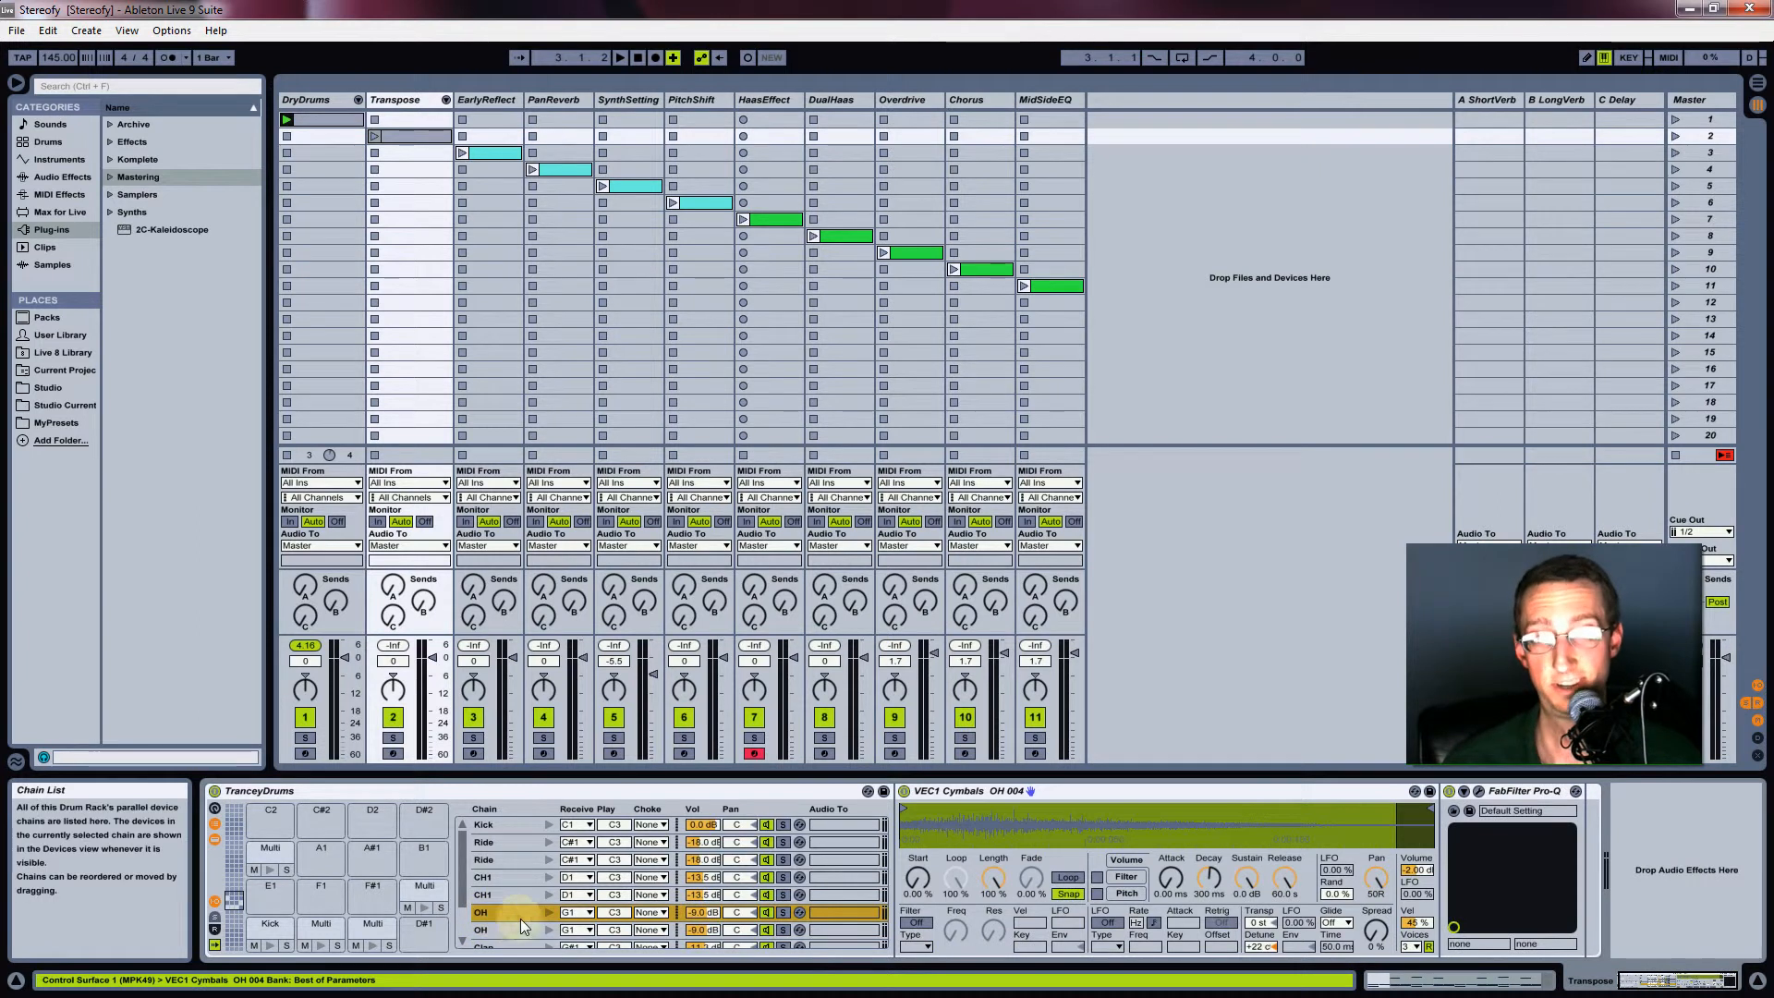
pyautogui.scroll(-1, 513, 922)
pyautogui.click(489, 912)
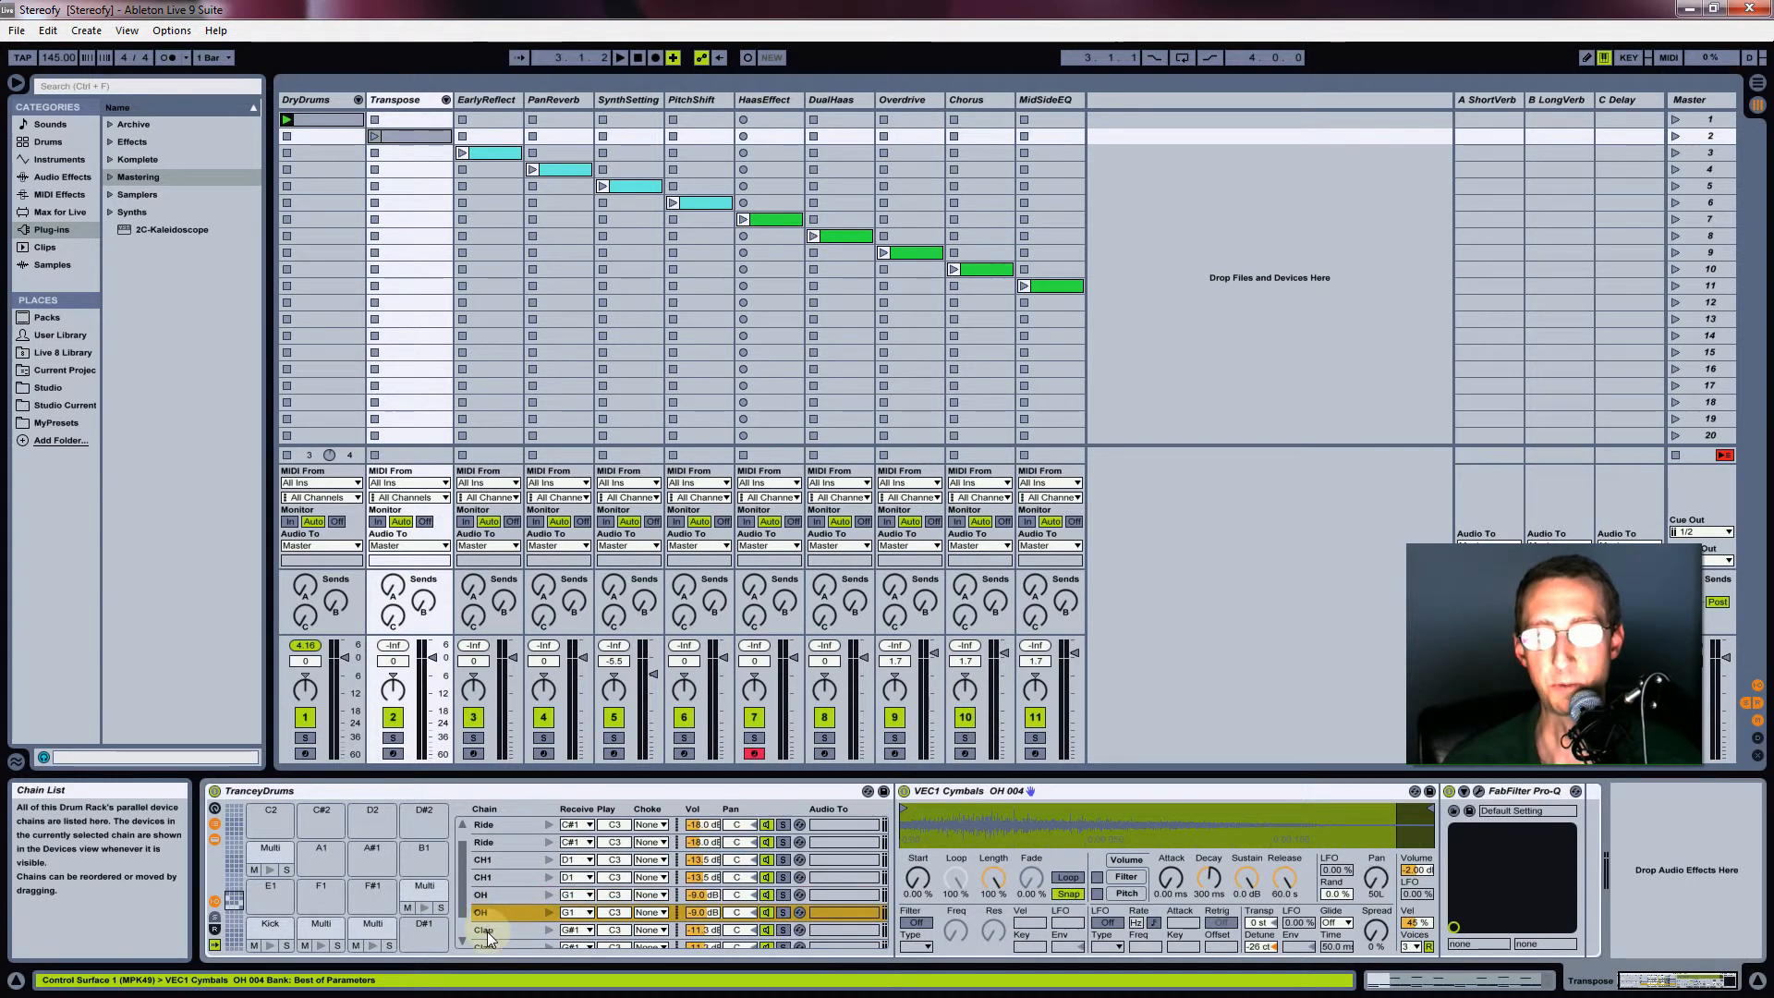
pyautogui.click(485, 932)
pyautogui.scroll(-1, 497, 927)
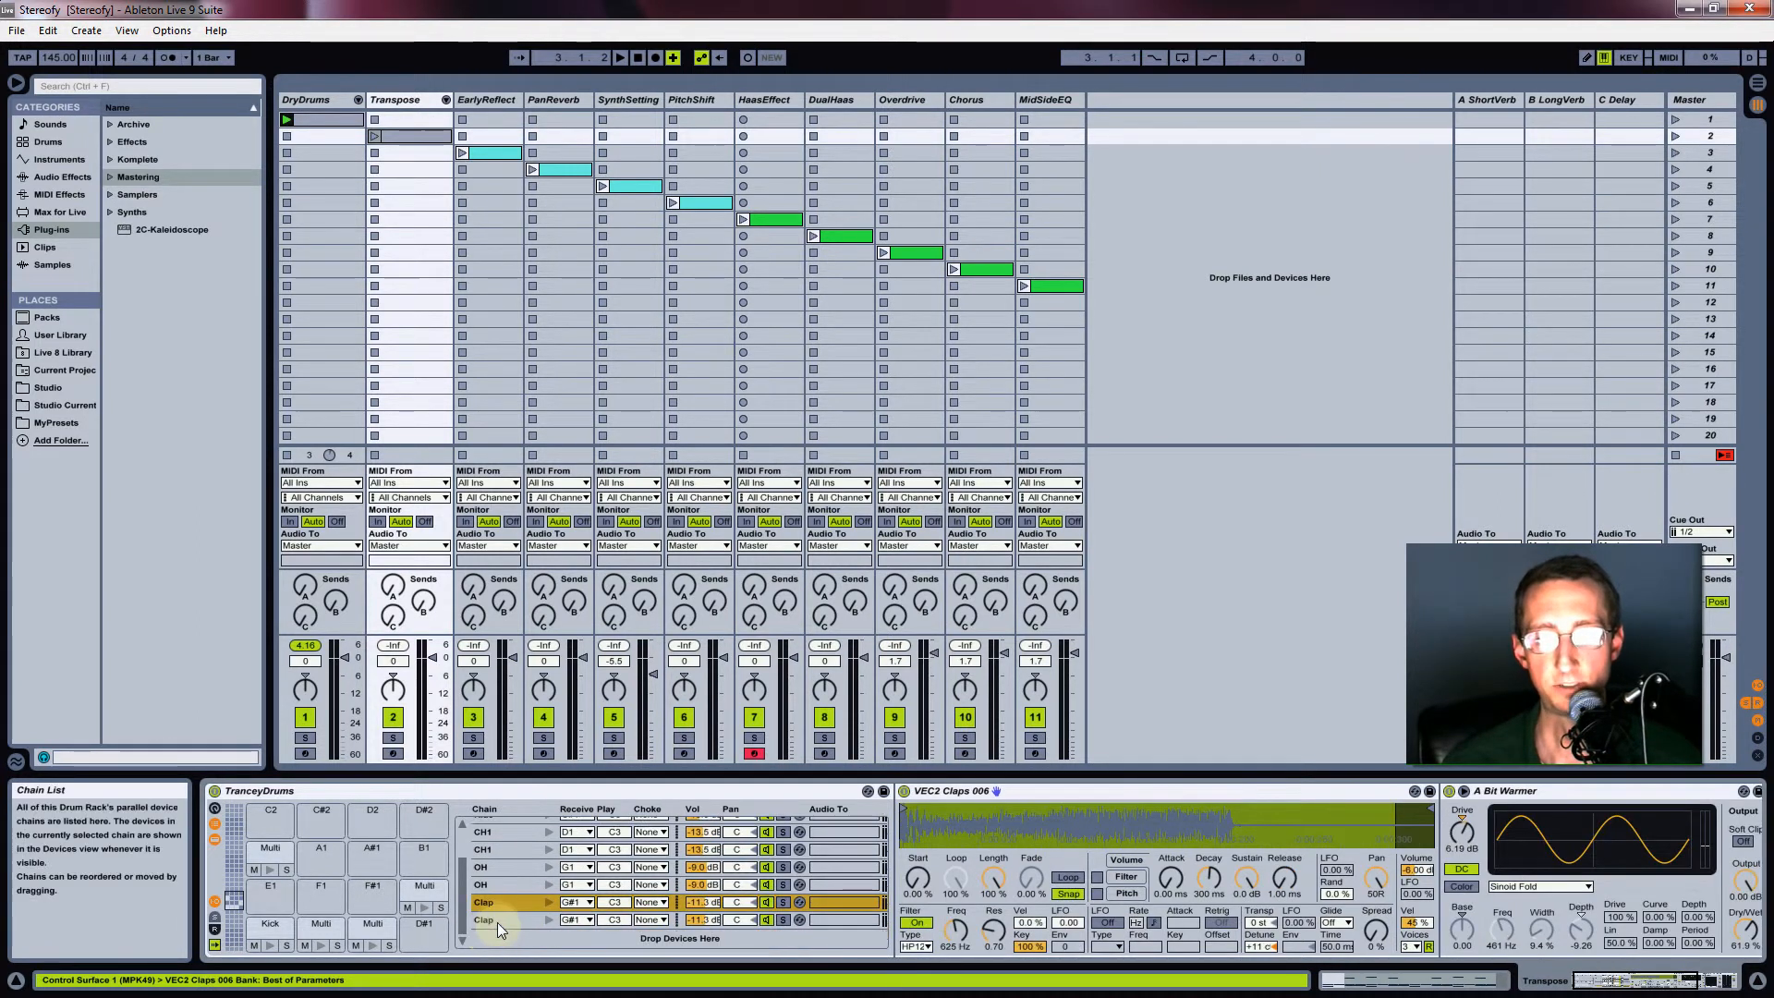
pyautogui.click(497, 922)
pyautogui.click(493, 902)
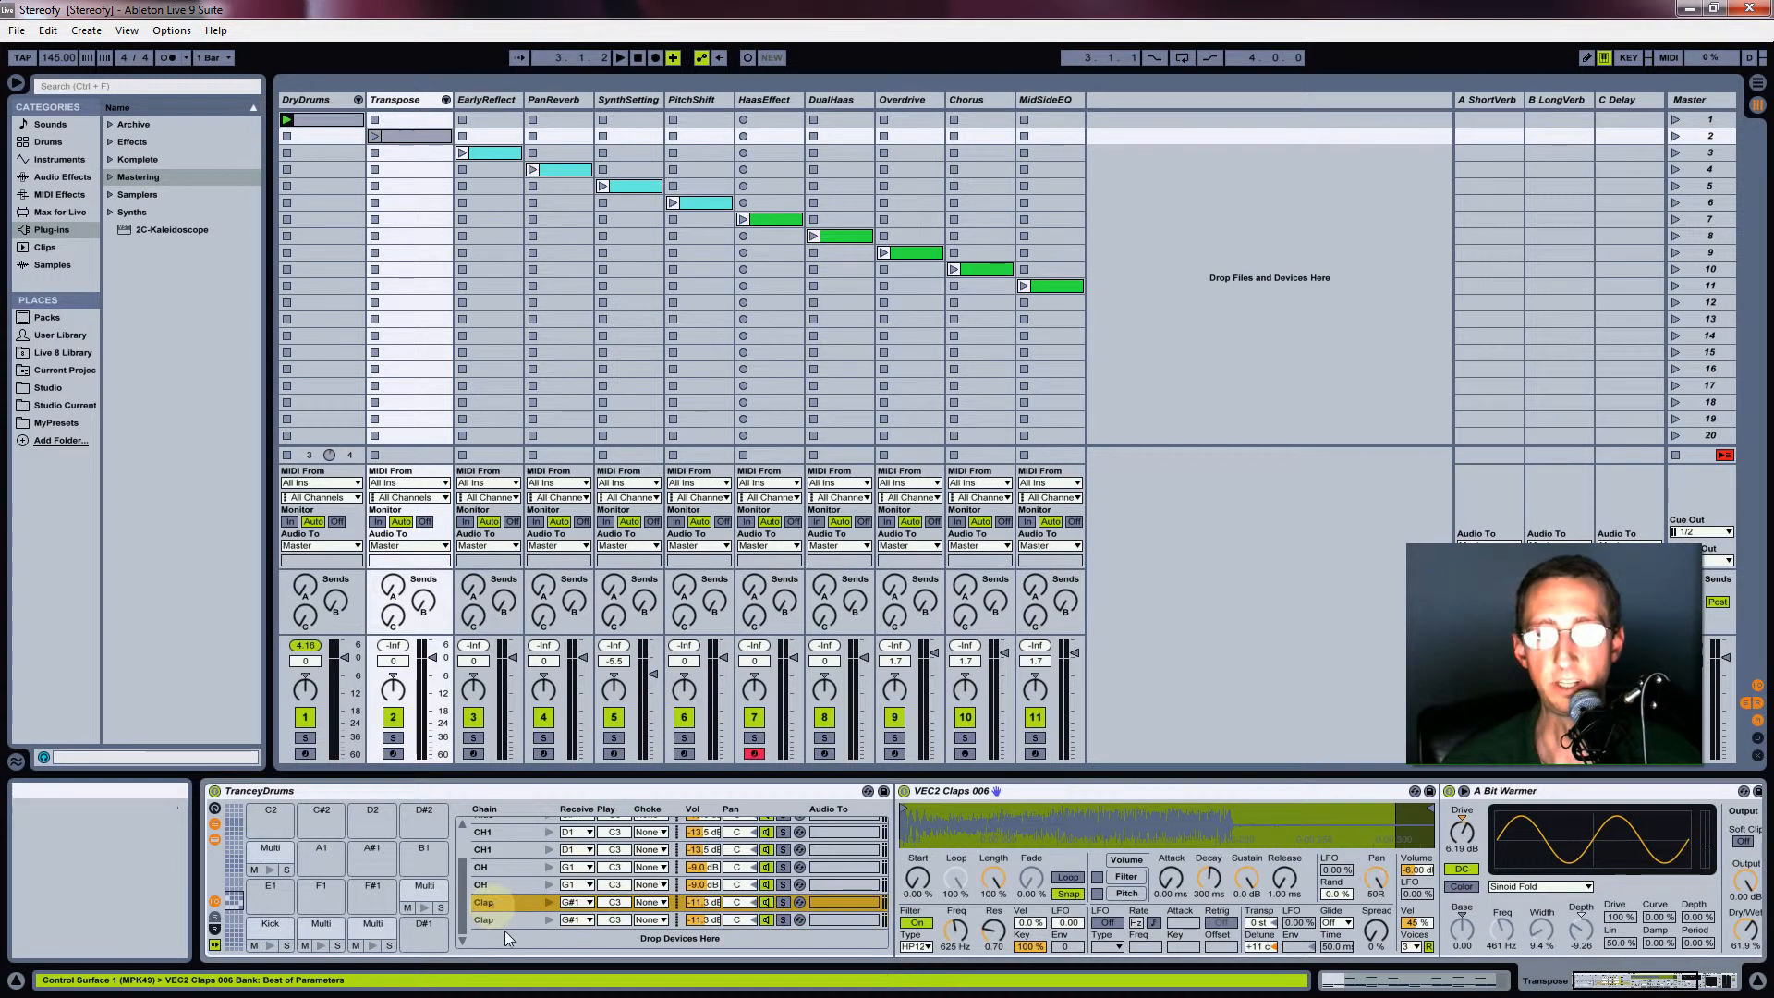
# Play scene 2, scene 1 and scene 2 again to compare the transposed drums with the dry drums
pyautogui.click(1675, 137)
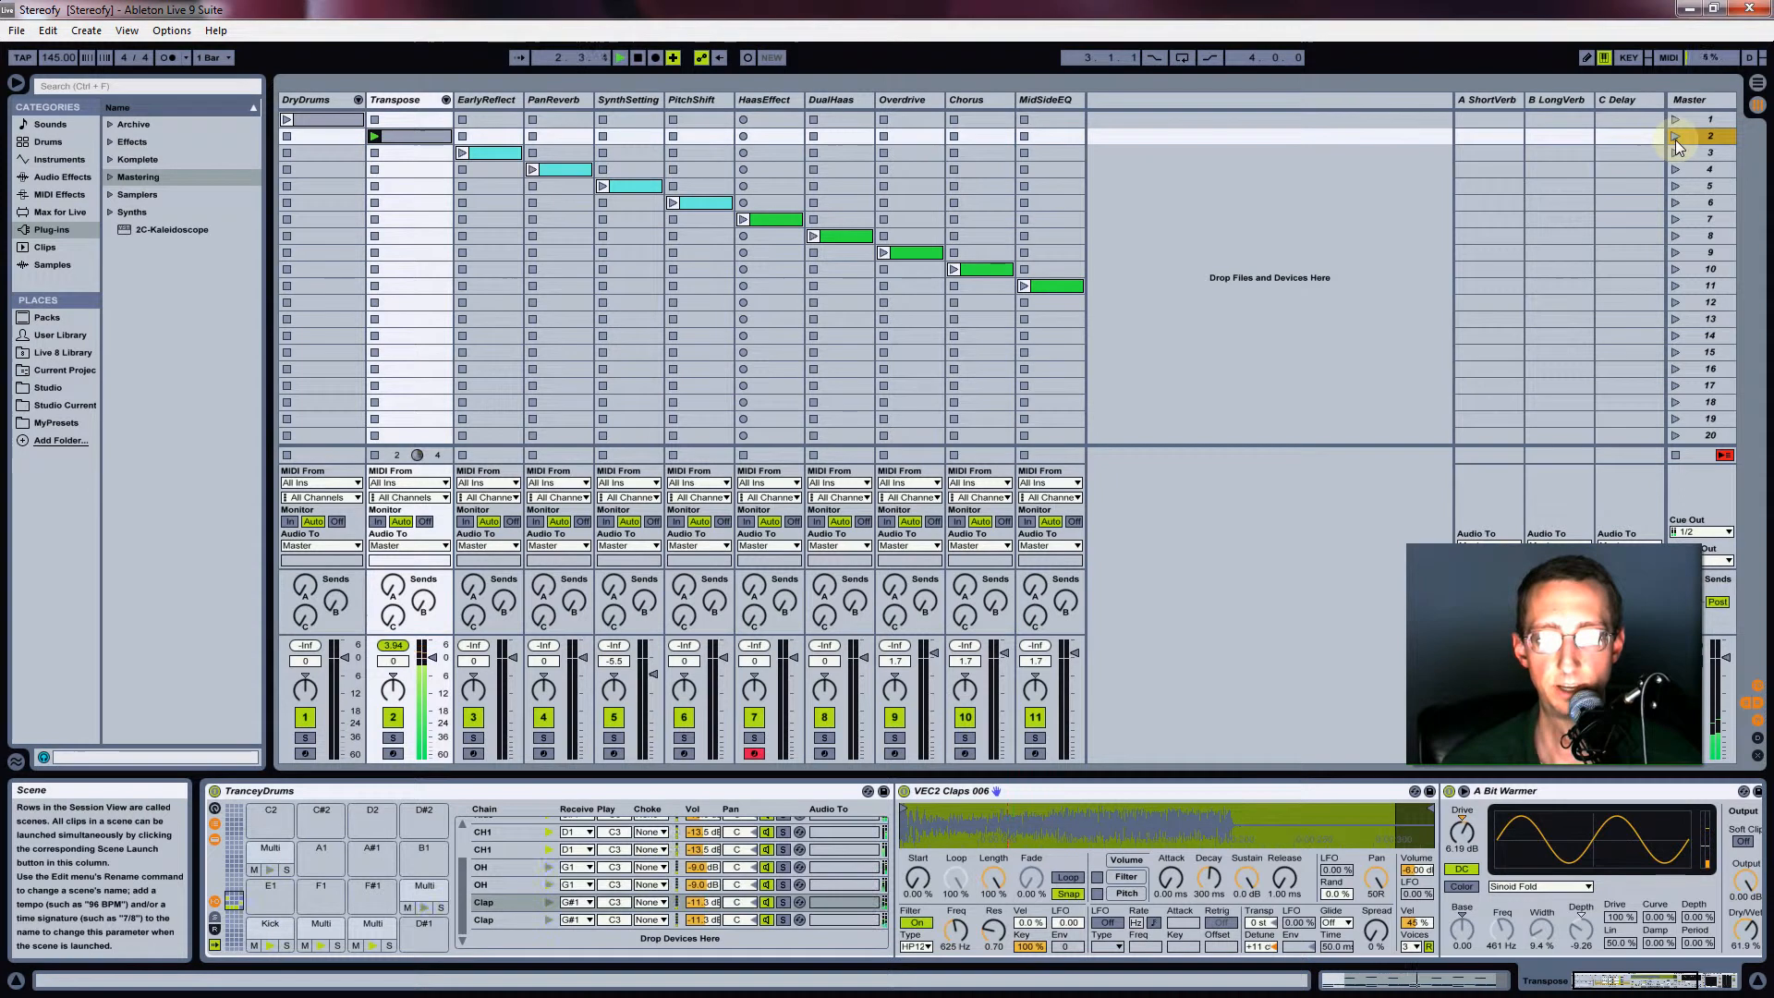
pyautogui.click(1676, 120)
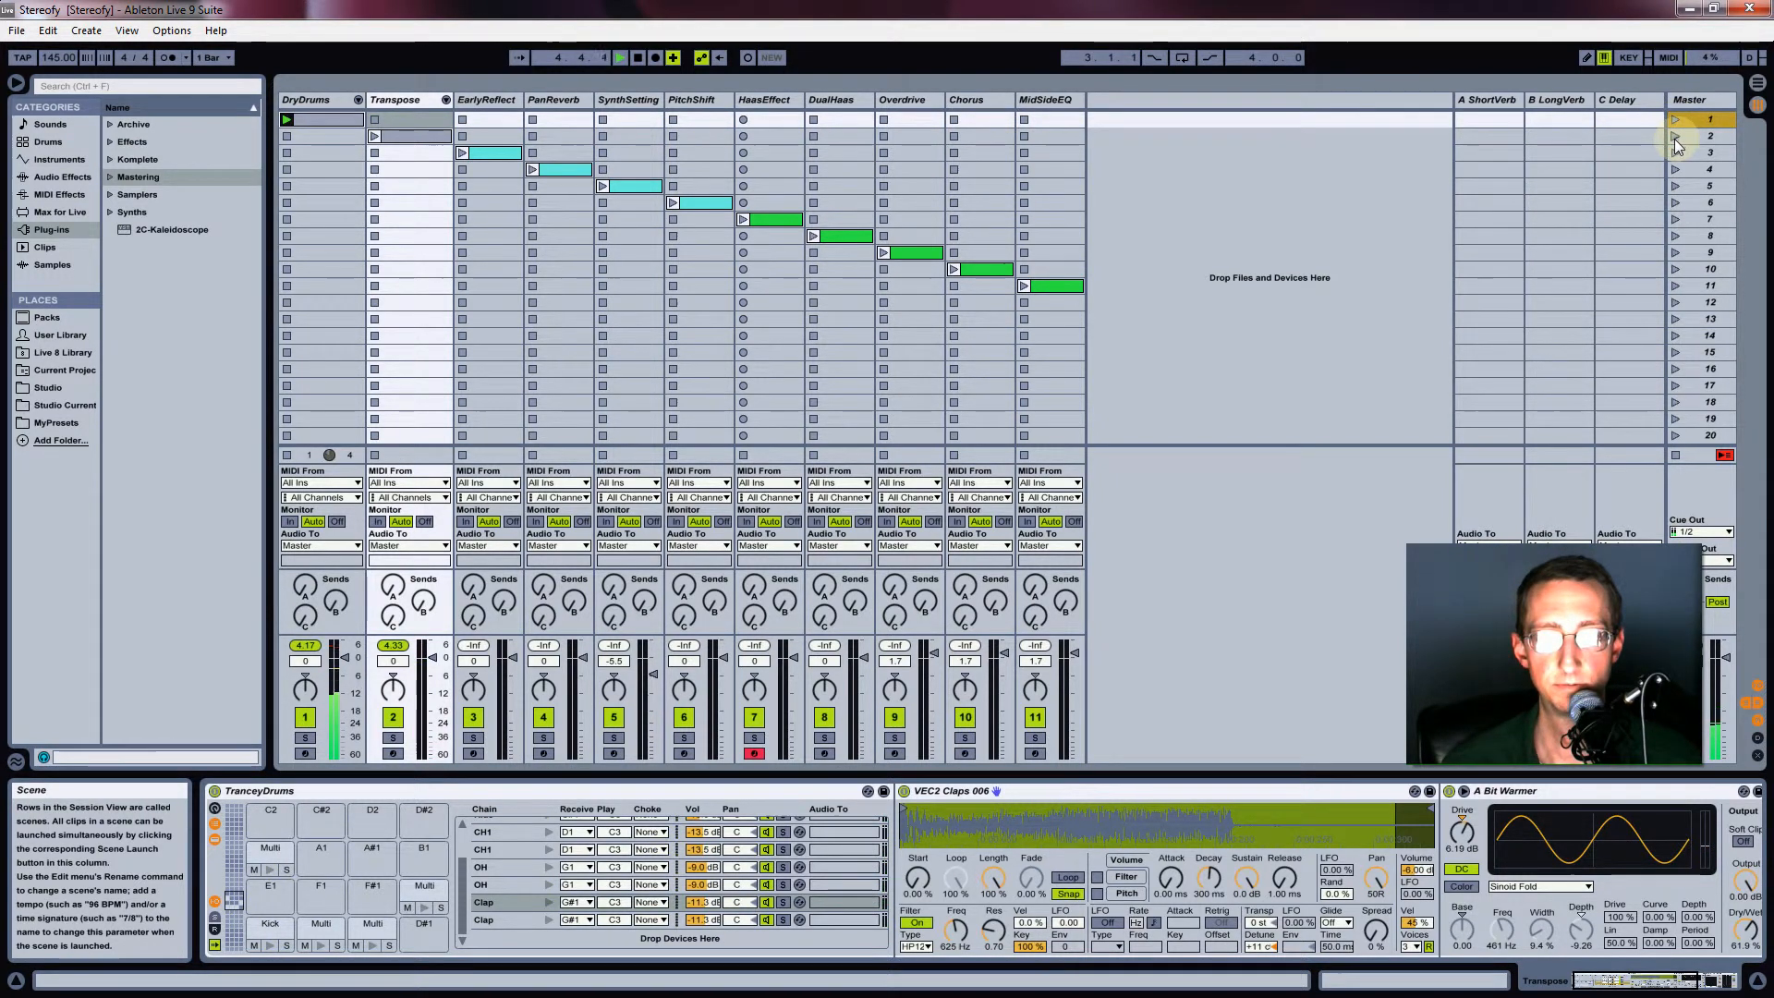
pyautogui.click(1676, 137)
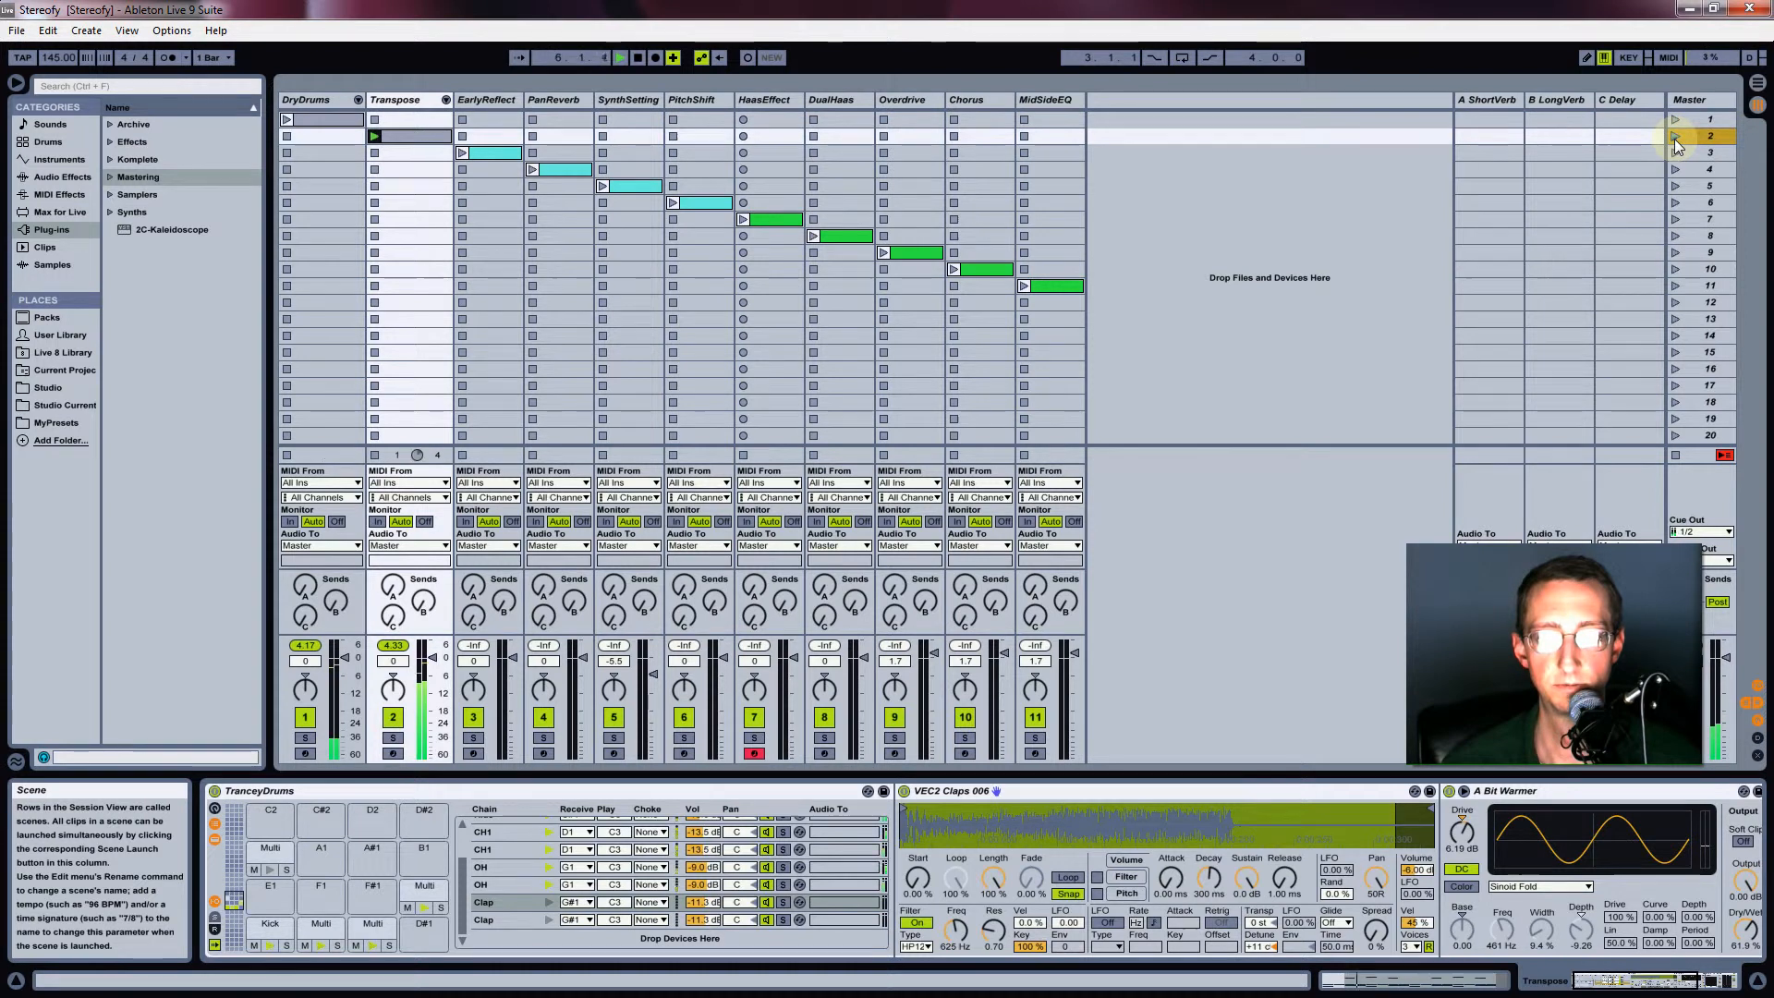
# Compare scenes 1 and 2 in playback with the Transpose track's chain mixer unfolded, and fold the chains back
pyautogui.click(445, 101)
pyautogui.press('space')
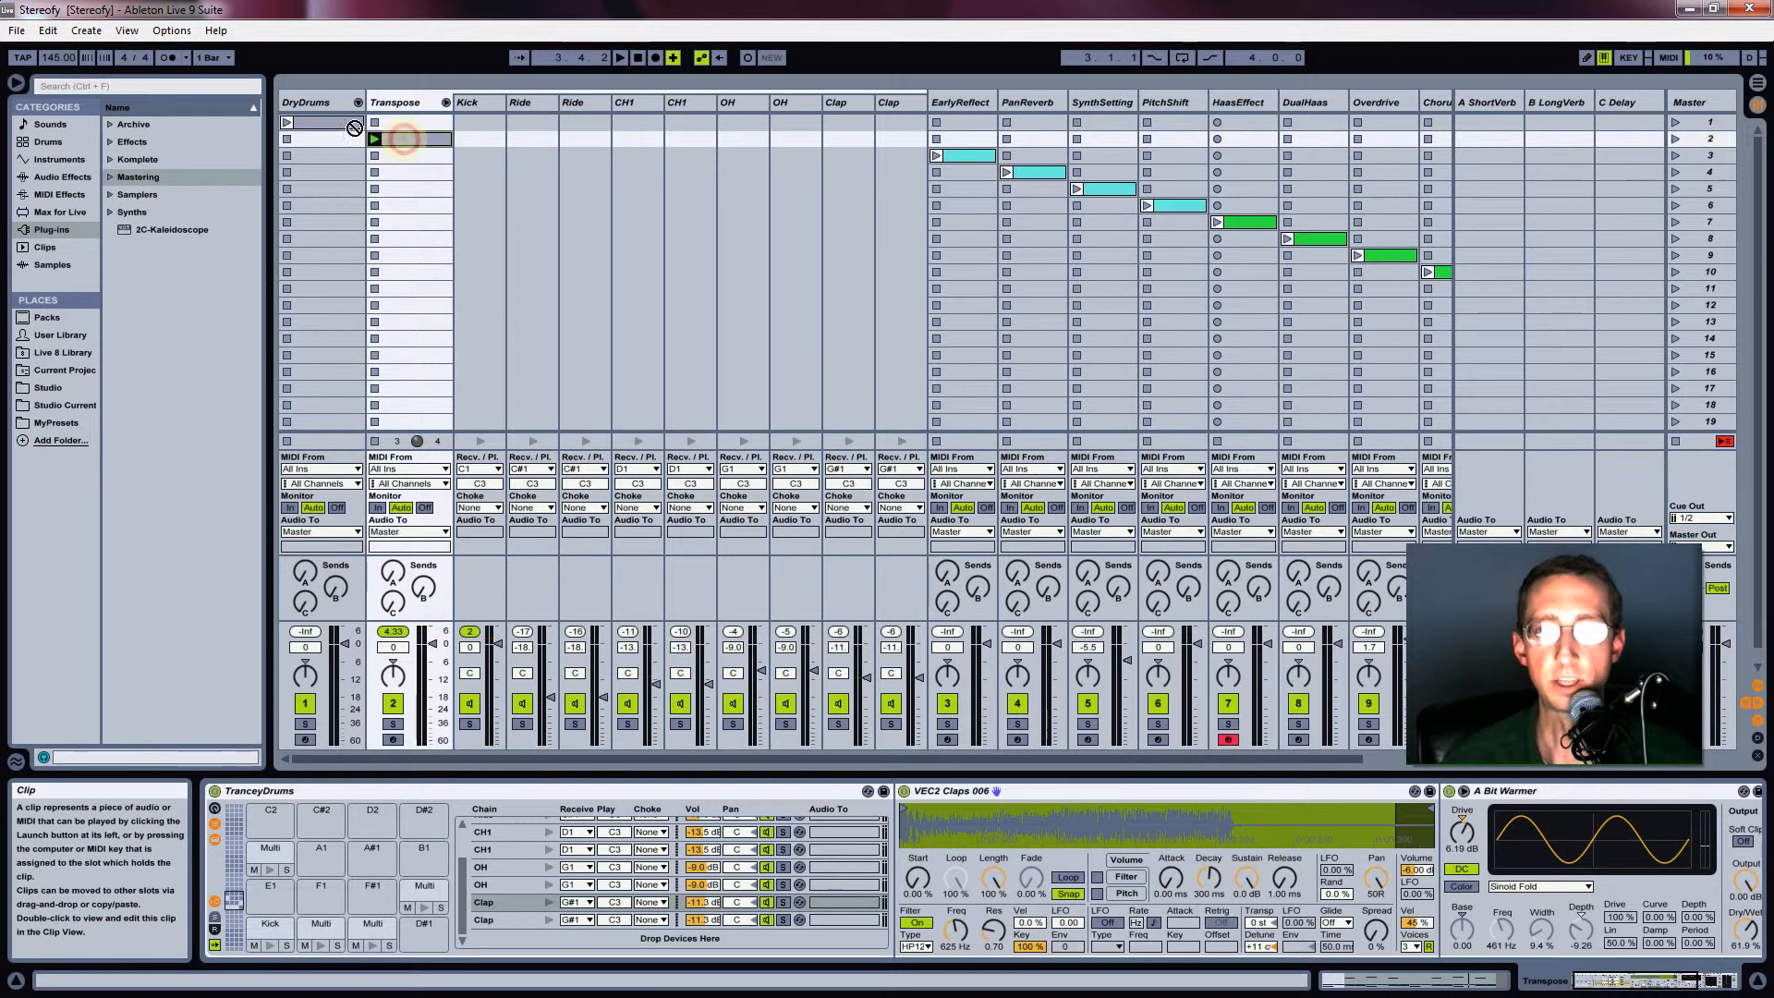
pyautogui.click(297, 122)
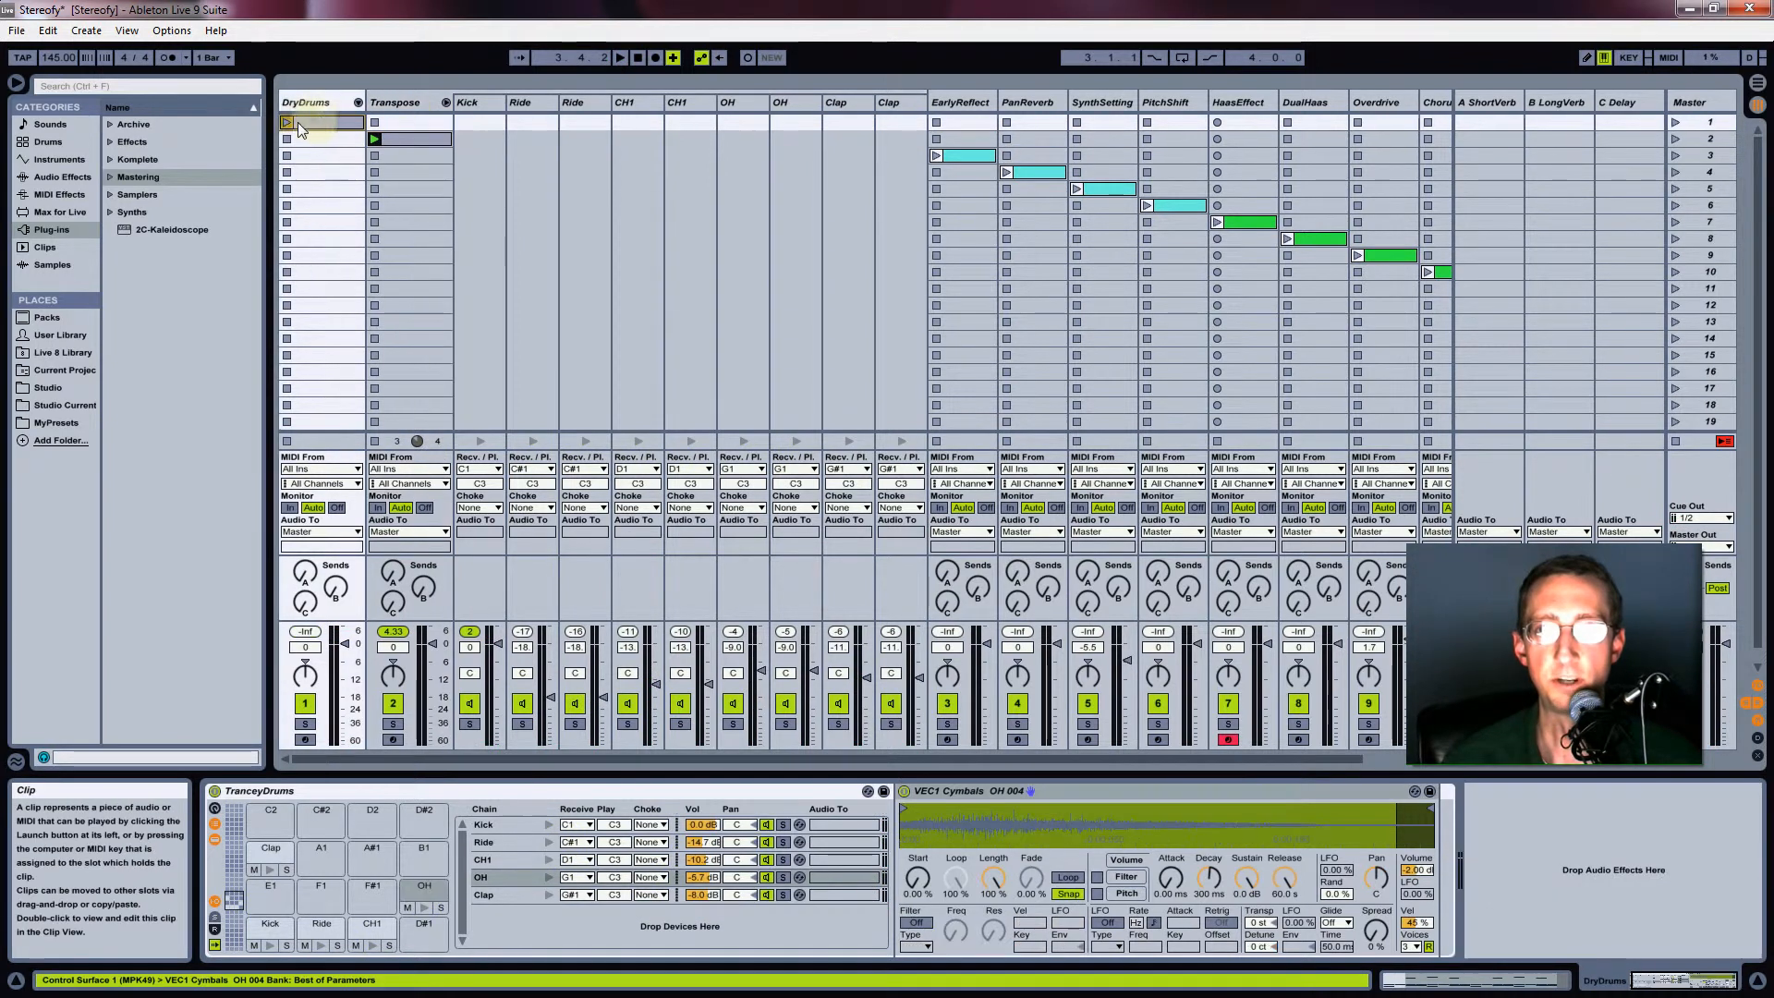
pyautogui.click(1674, 122)
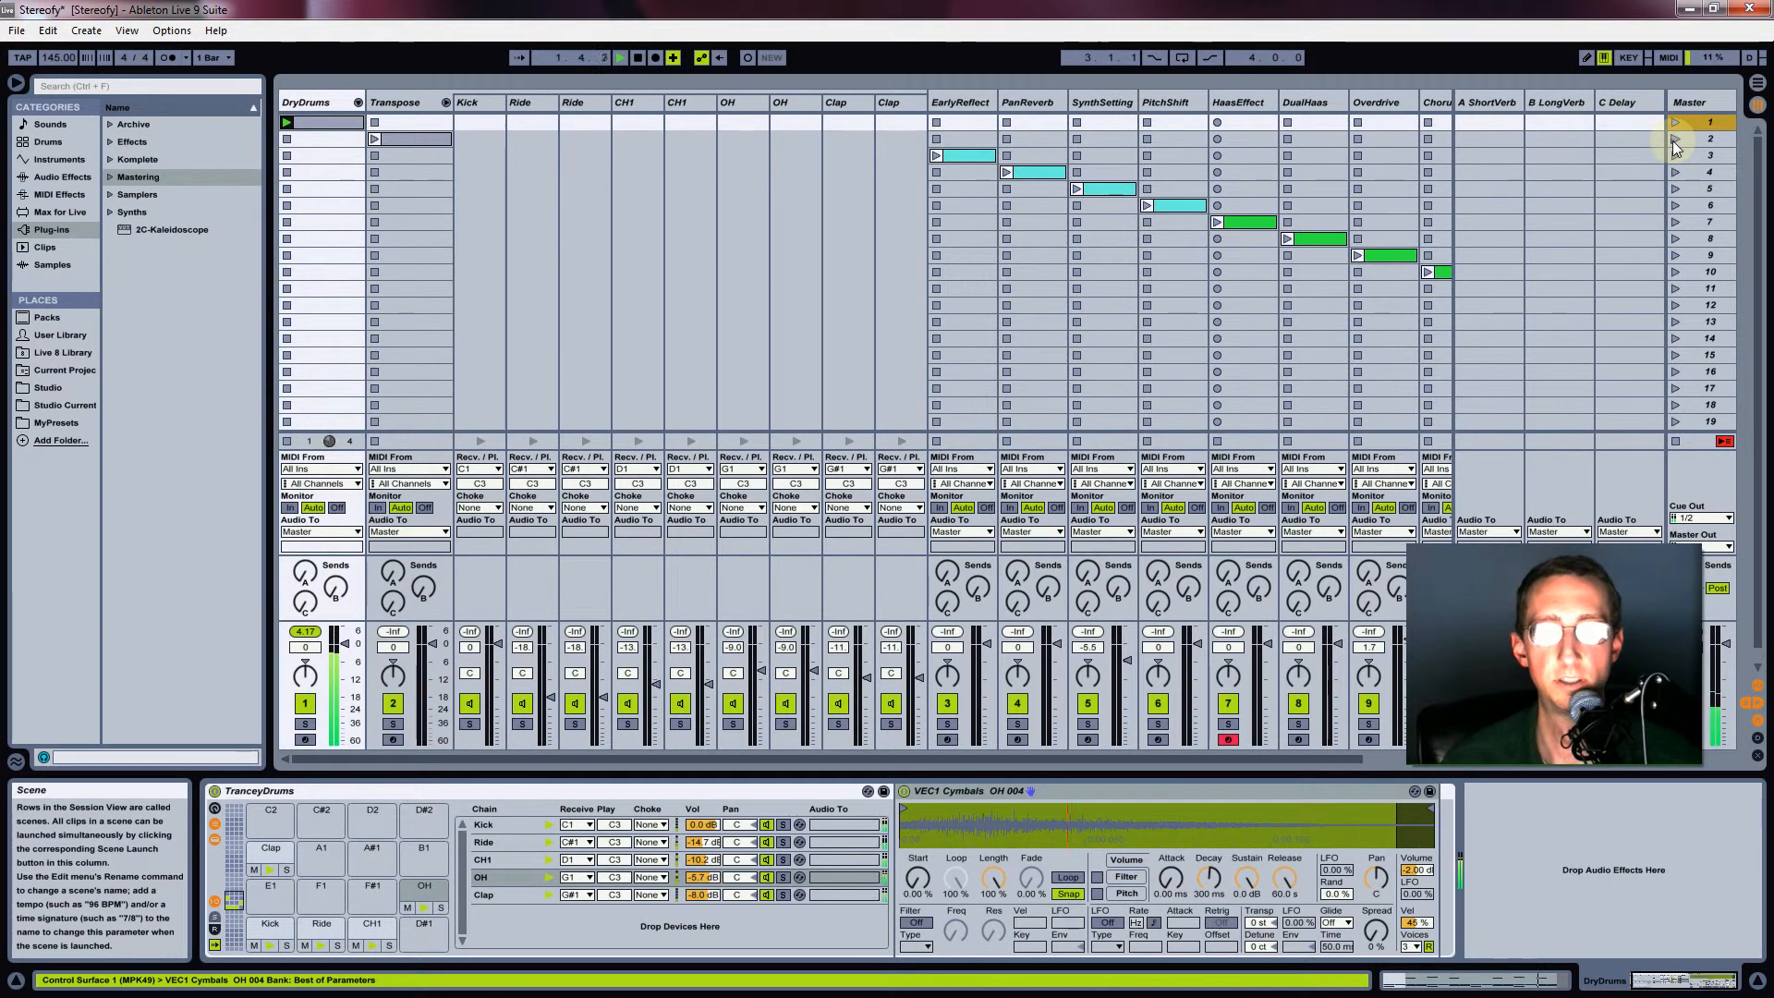
pyautogui.click(1673, 140)
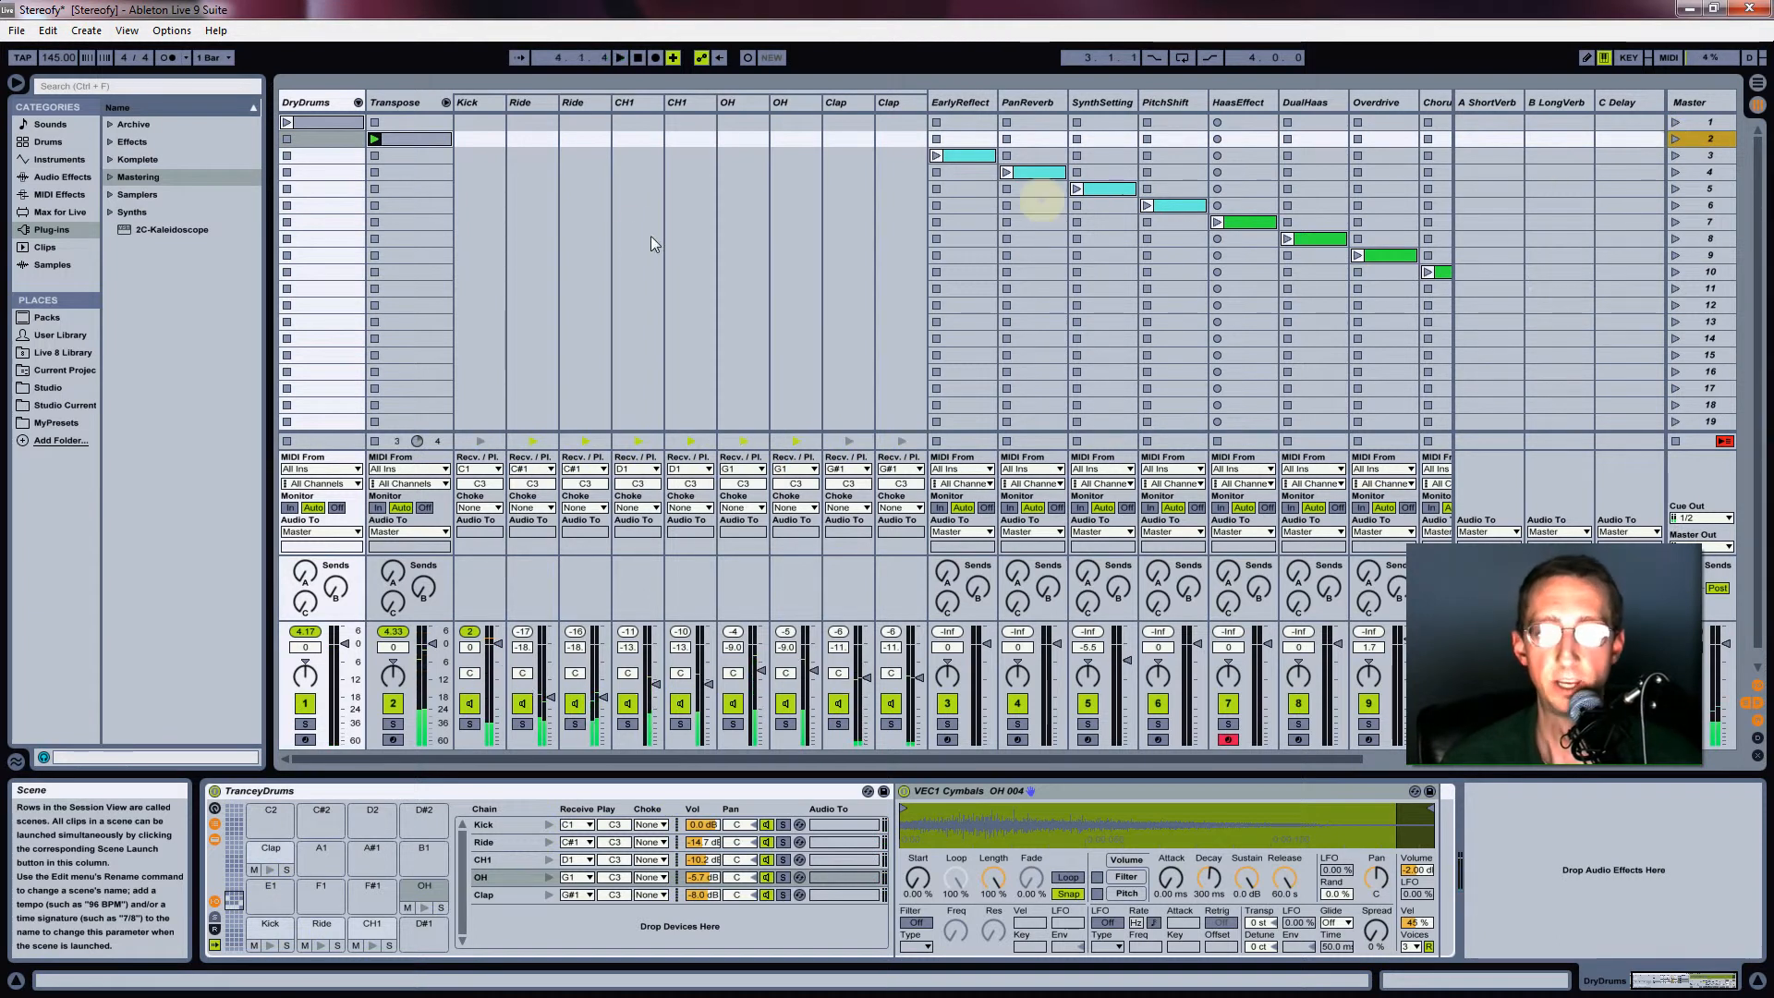
pyautogui.click(429, 102)
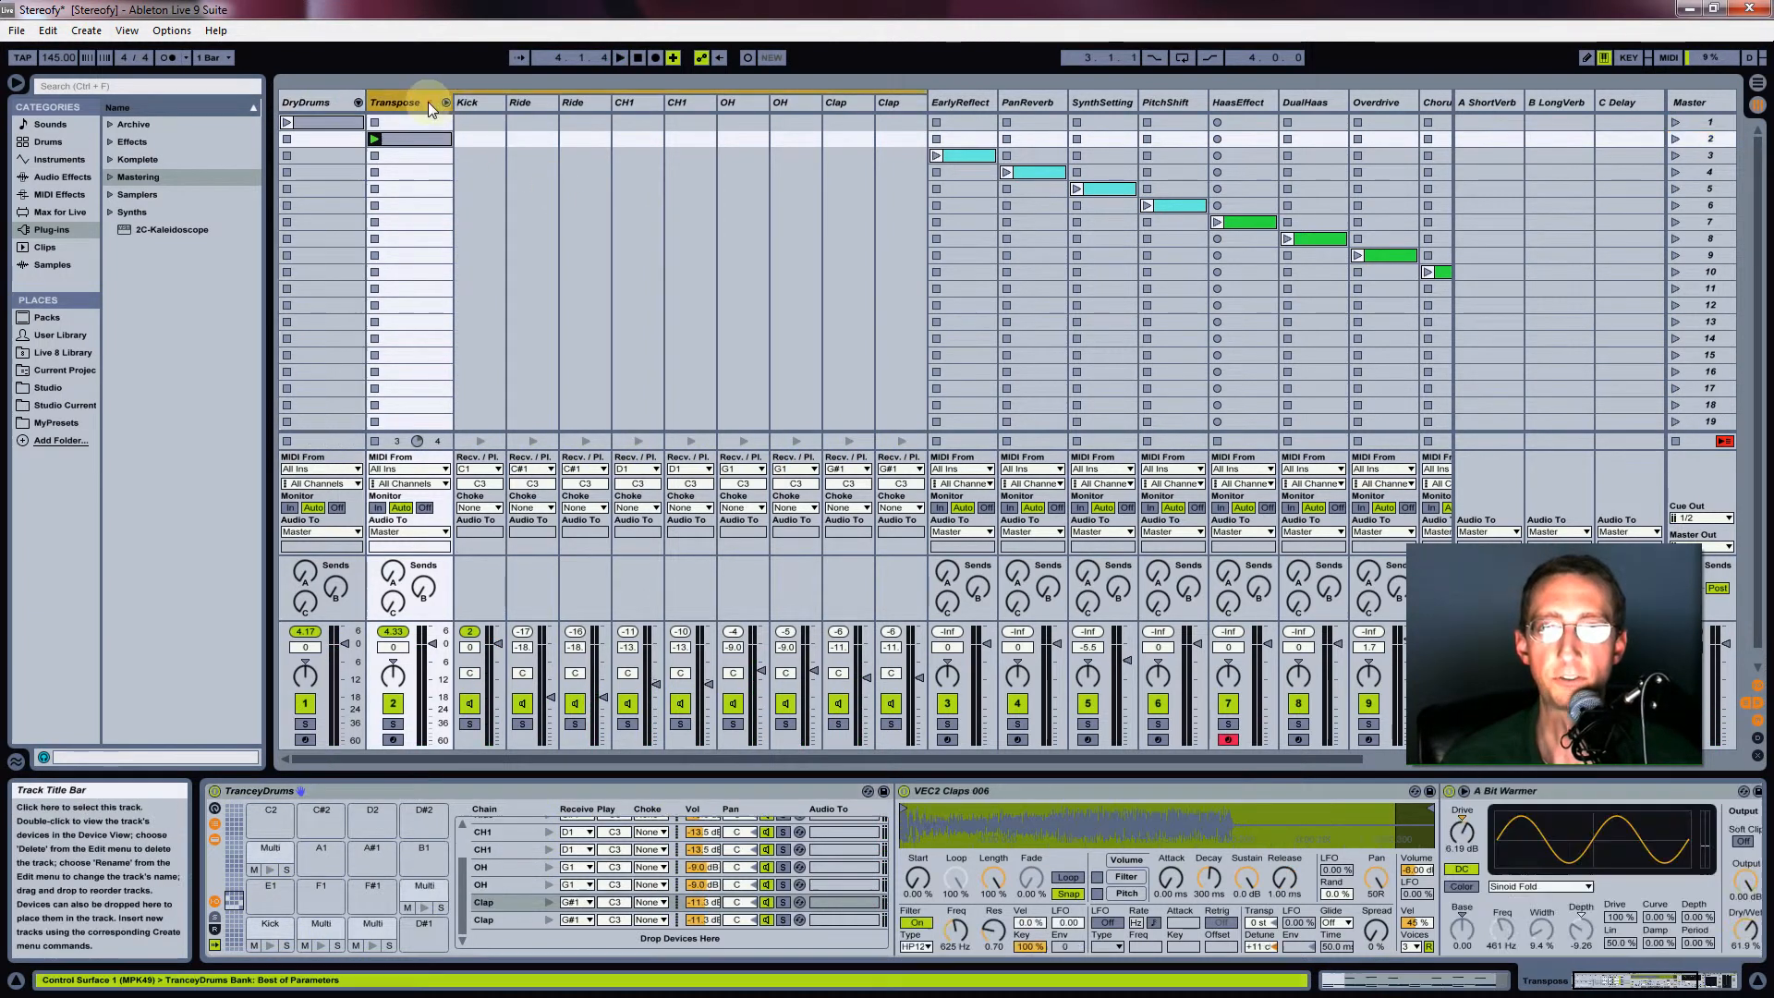
pyautogui.click(445, 100)
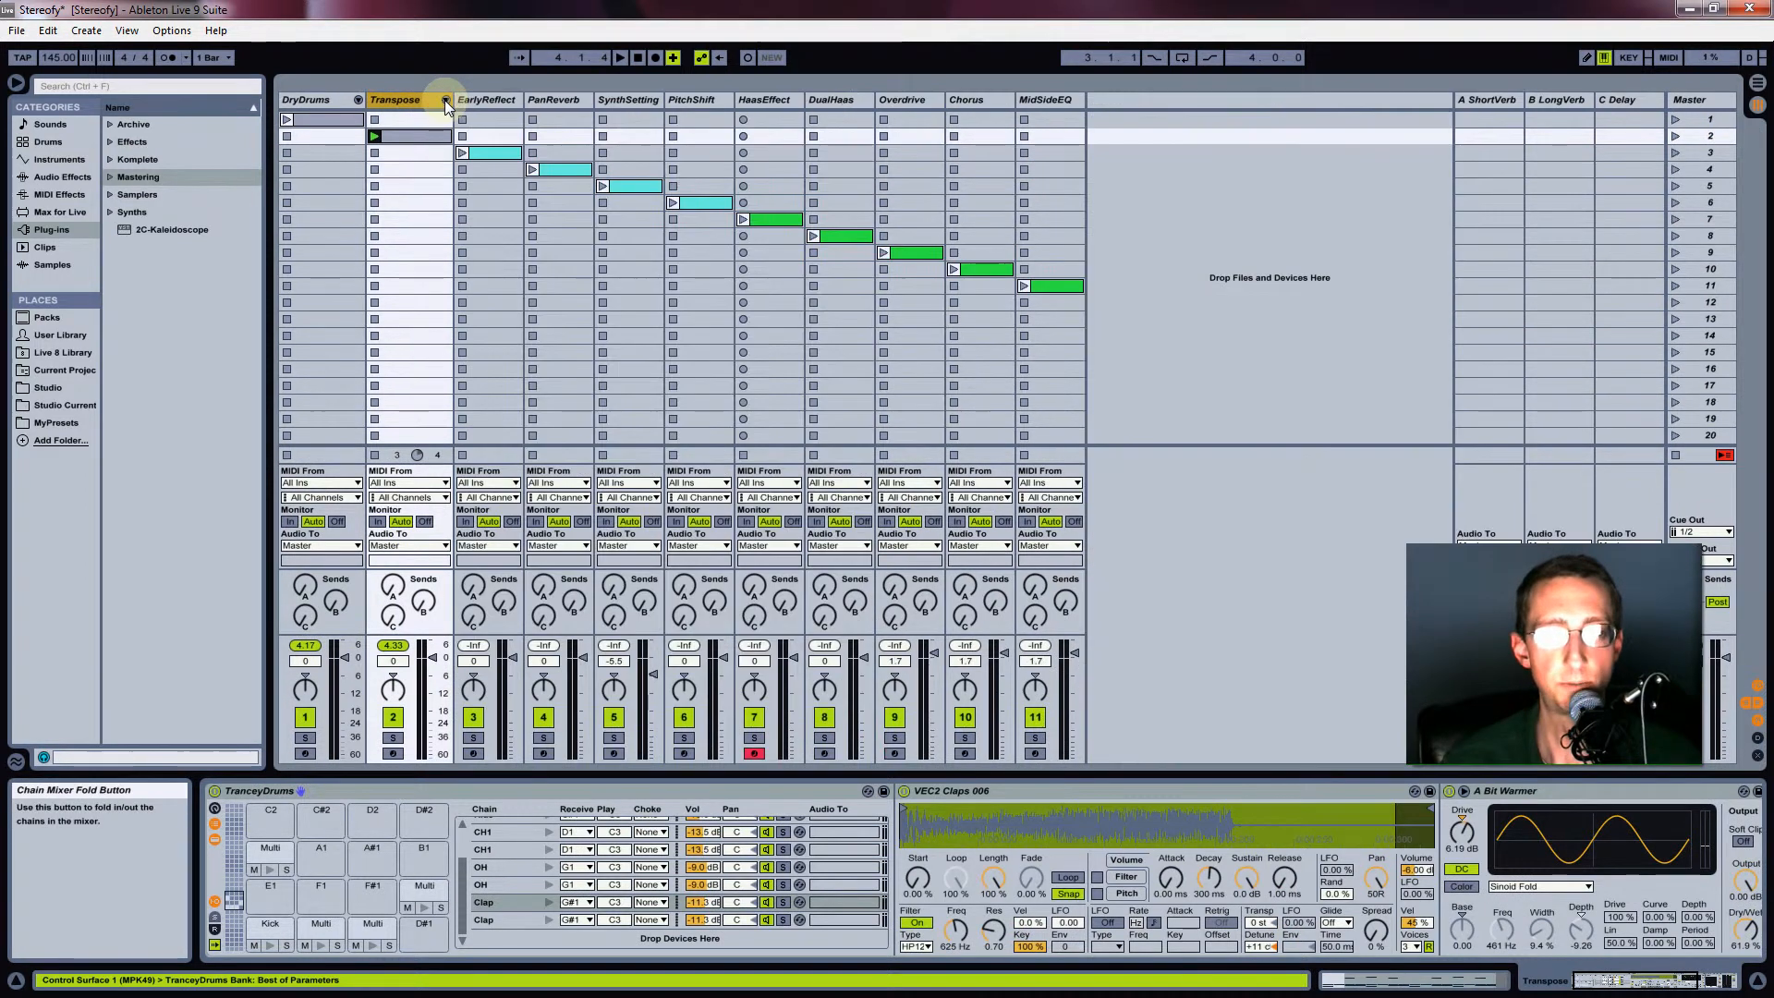
# Play scene 3 and audition the EarlyReflect track with its Uhbik-A effect turned off
pyautogui.click(488, 102)
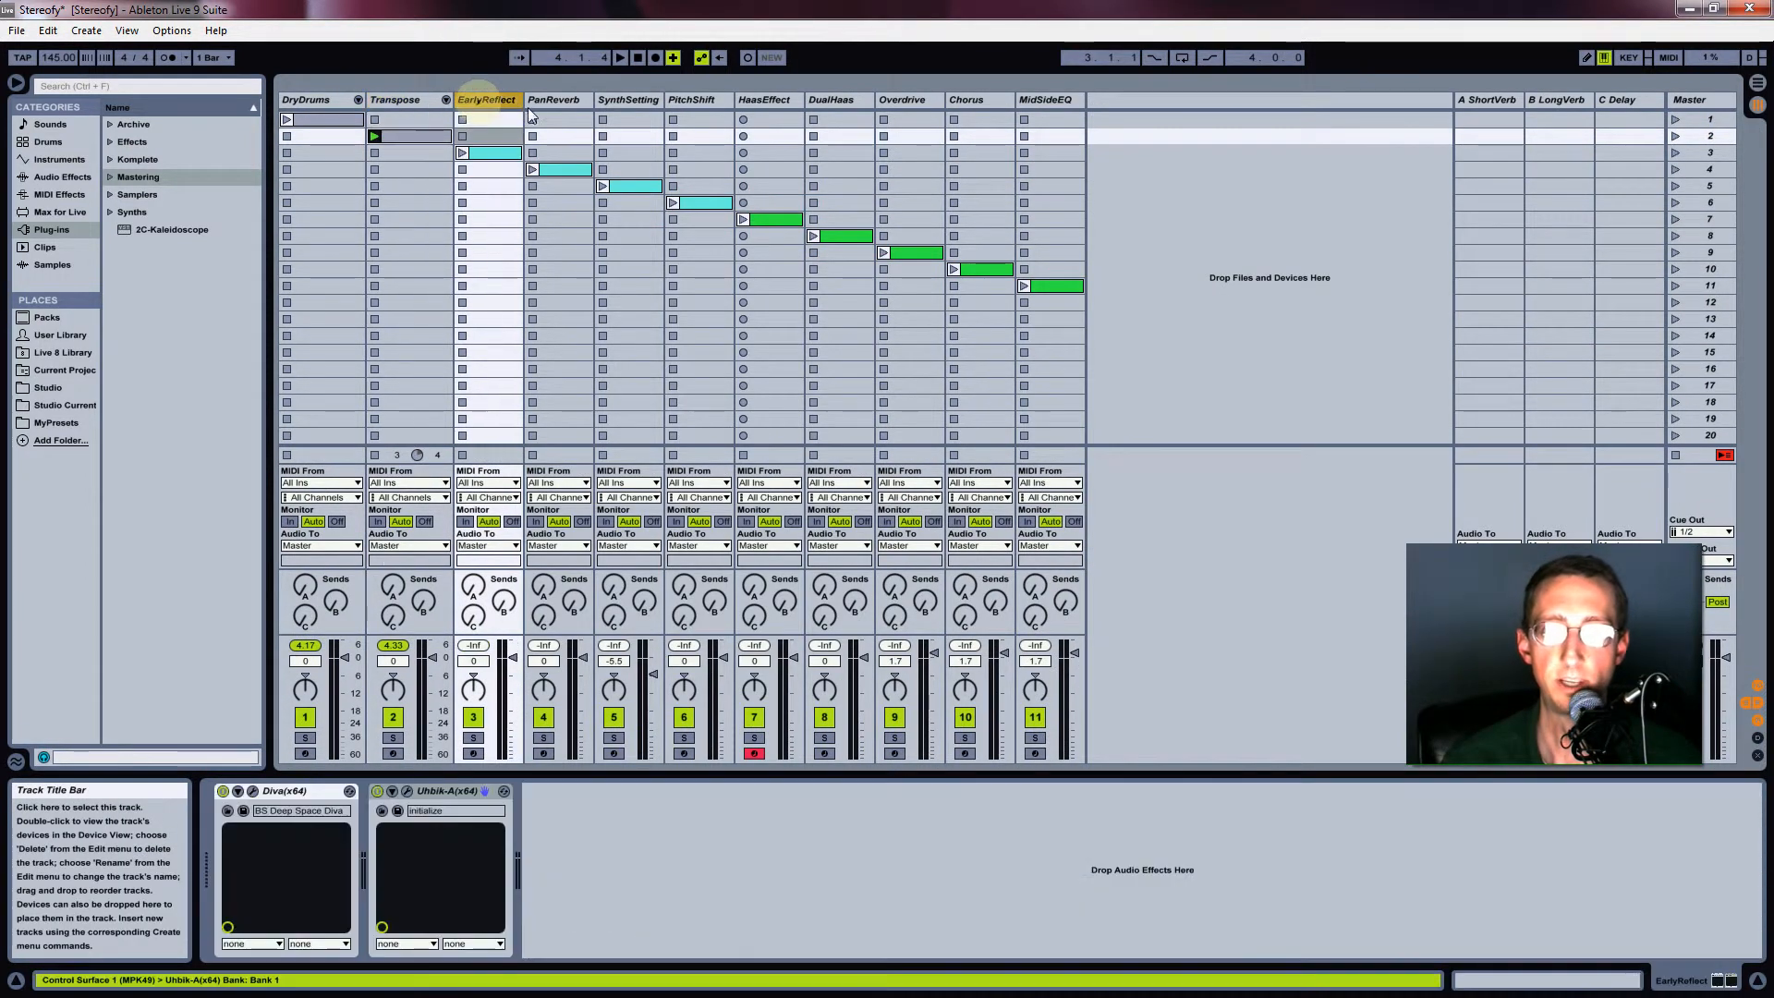
pyautogui.click(1675, 153)
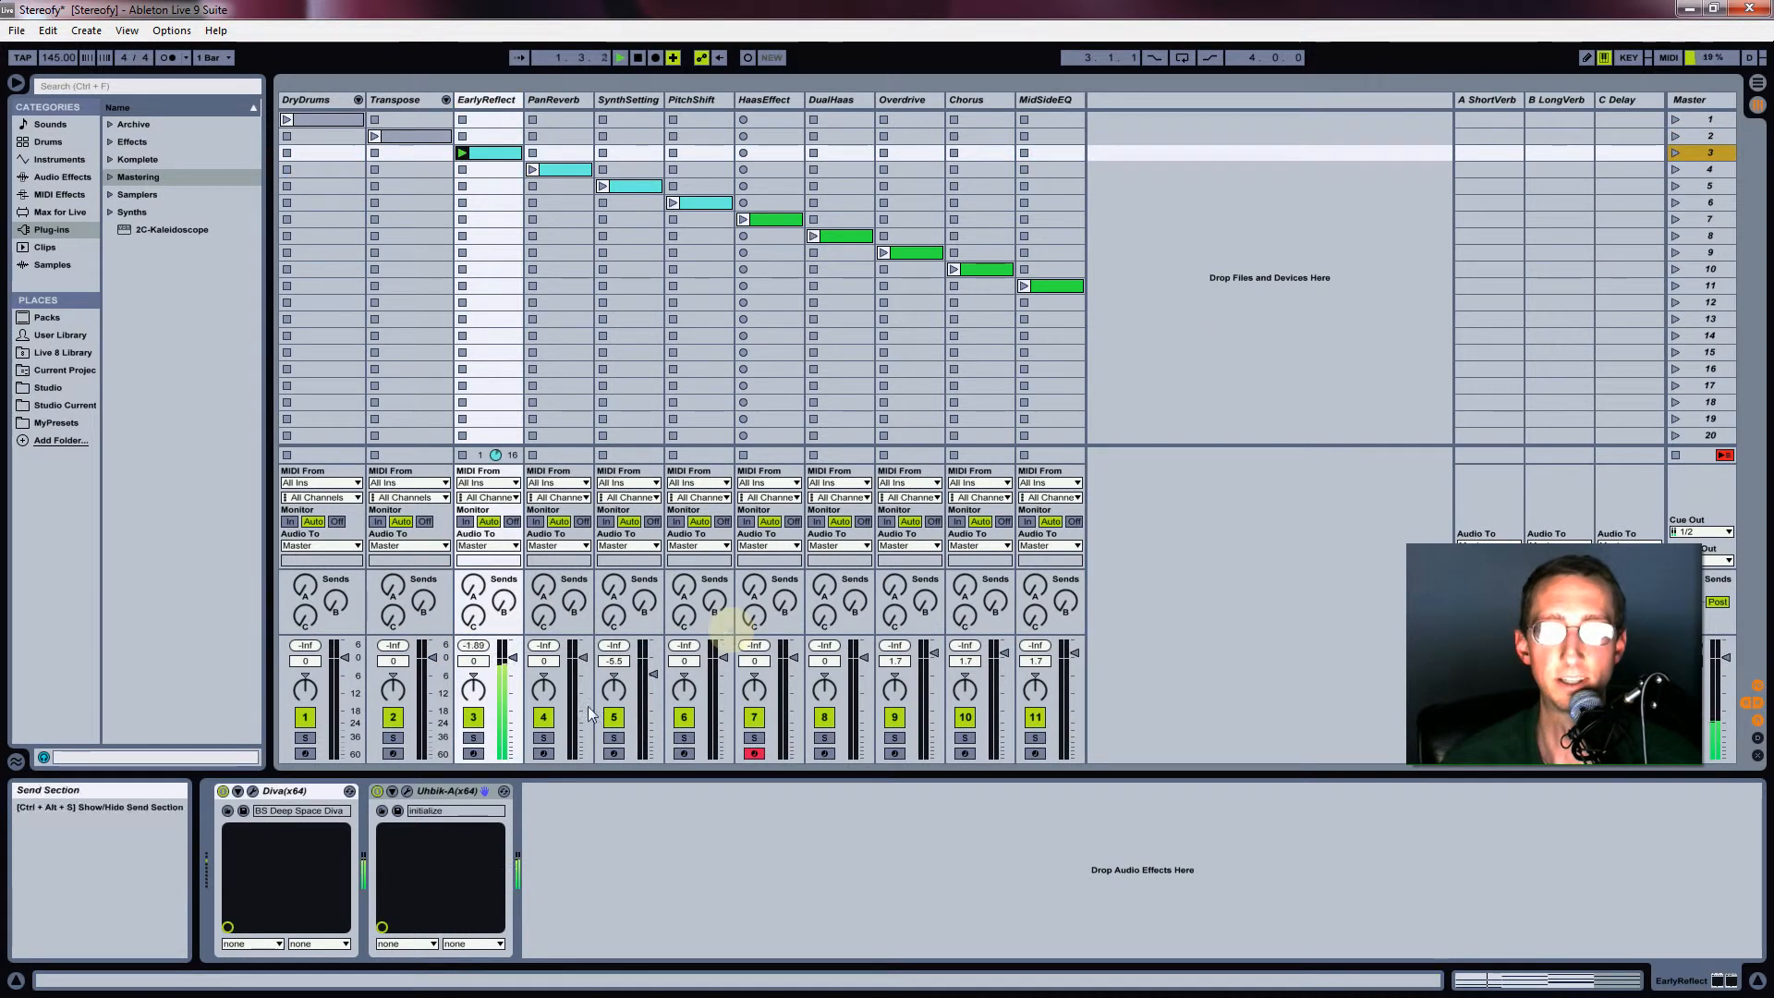
pyautogui.click(378, 790)
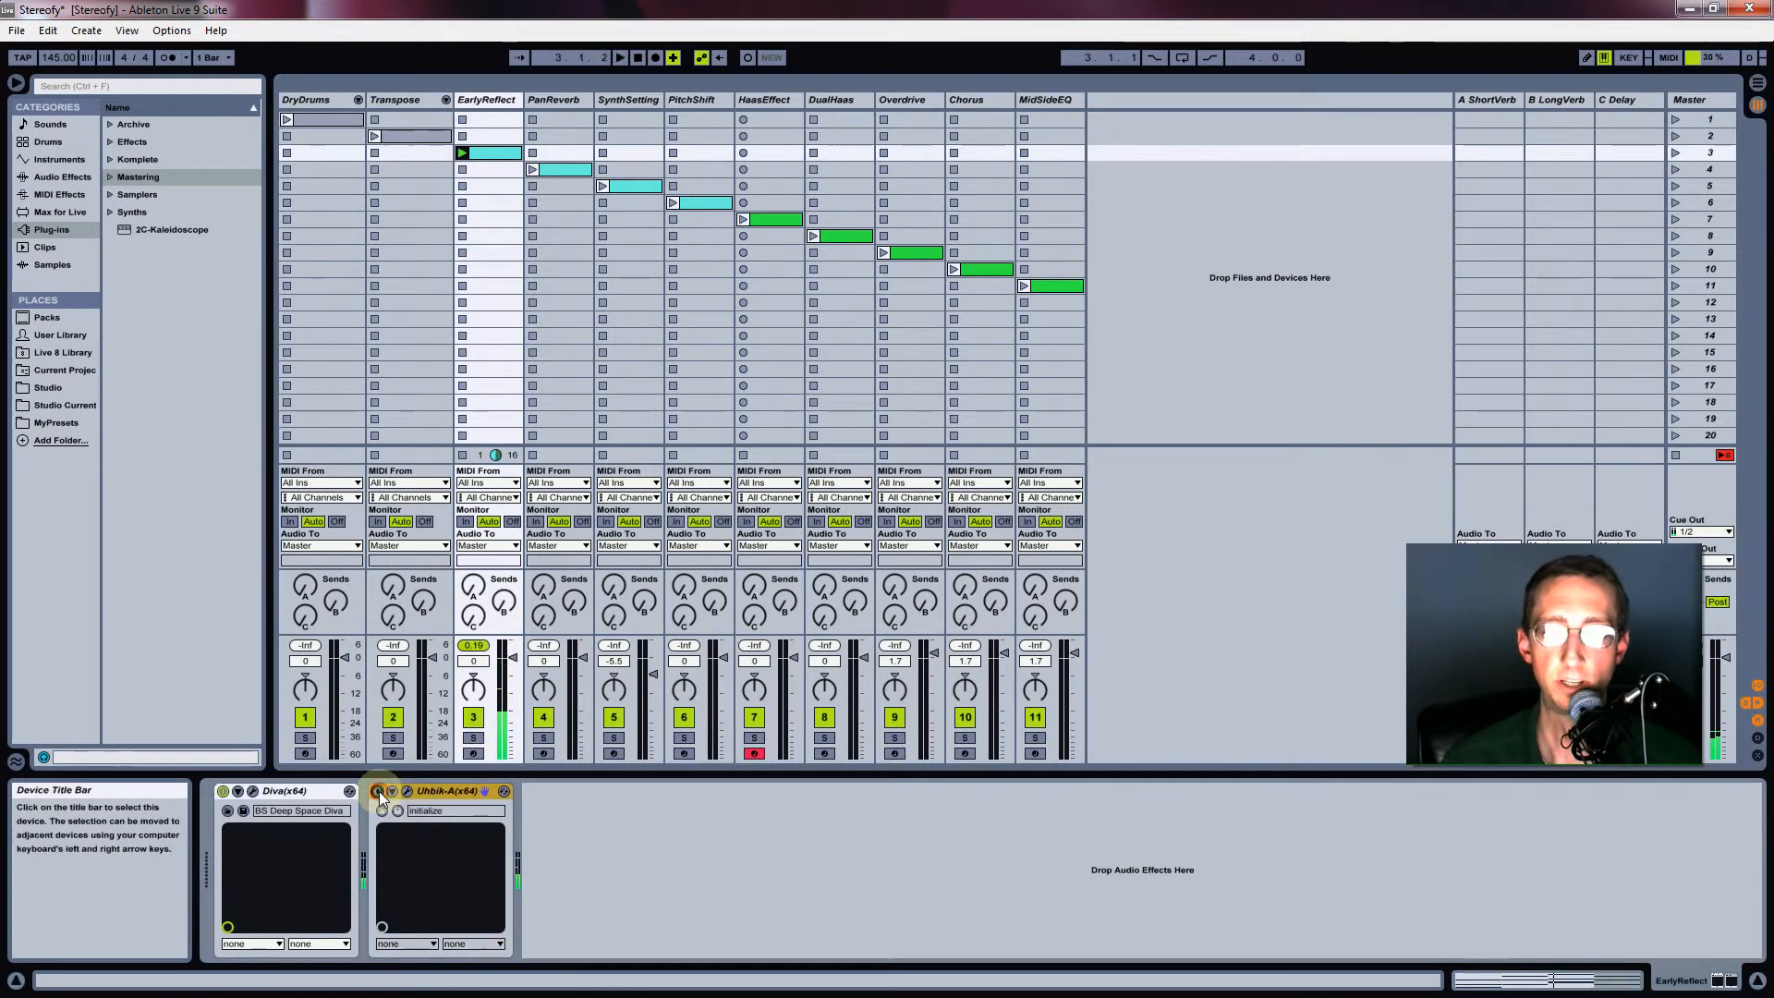
# Examine the Diva synth's BS Deep Space Diva patch in its editor window and close the window
pyautogui.click(254, 790)
pyautogui.moveTo(1024, 54); pyautogui.dragTo(923, 67)
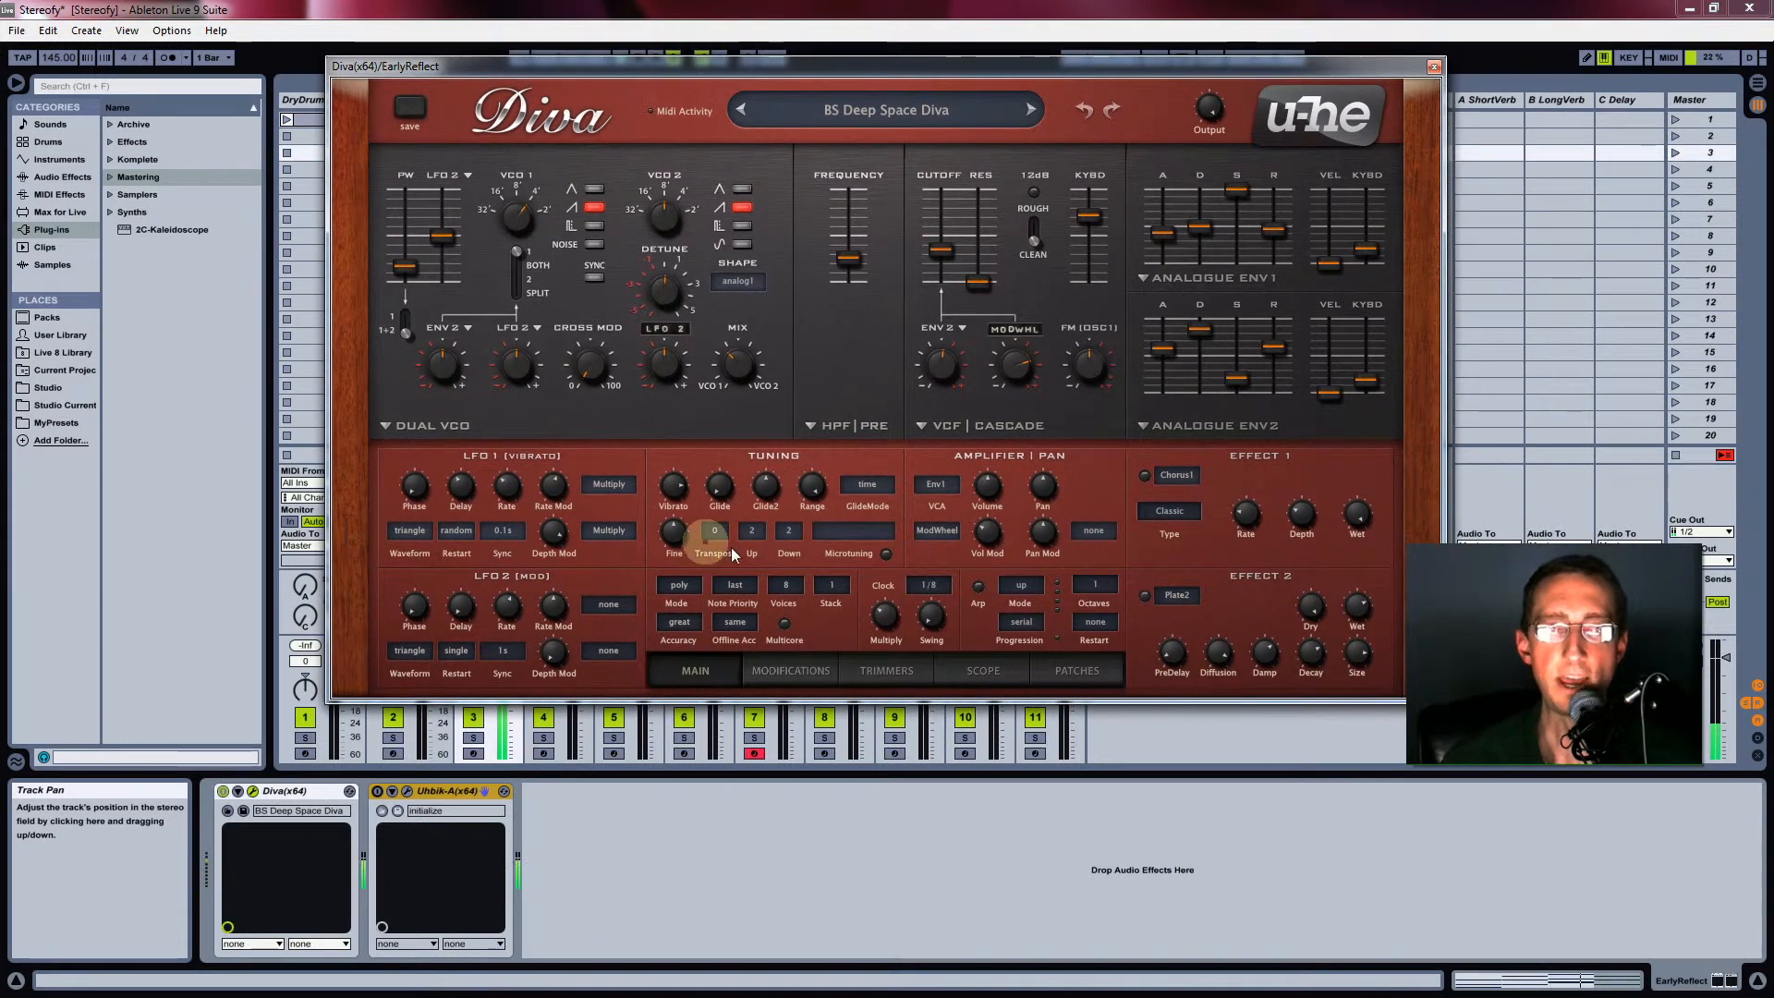
pyautogui.click(1434, 66)
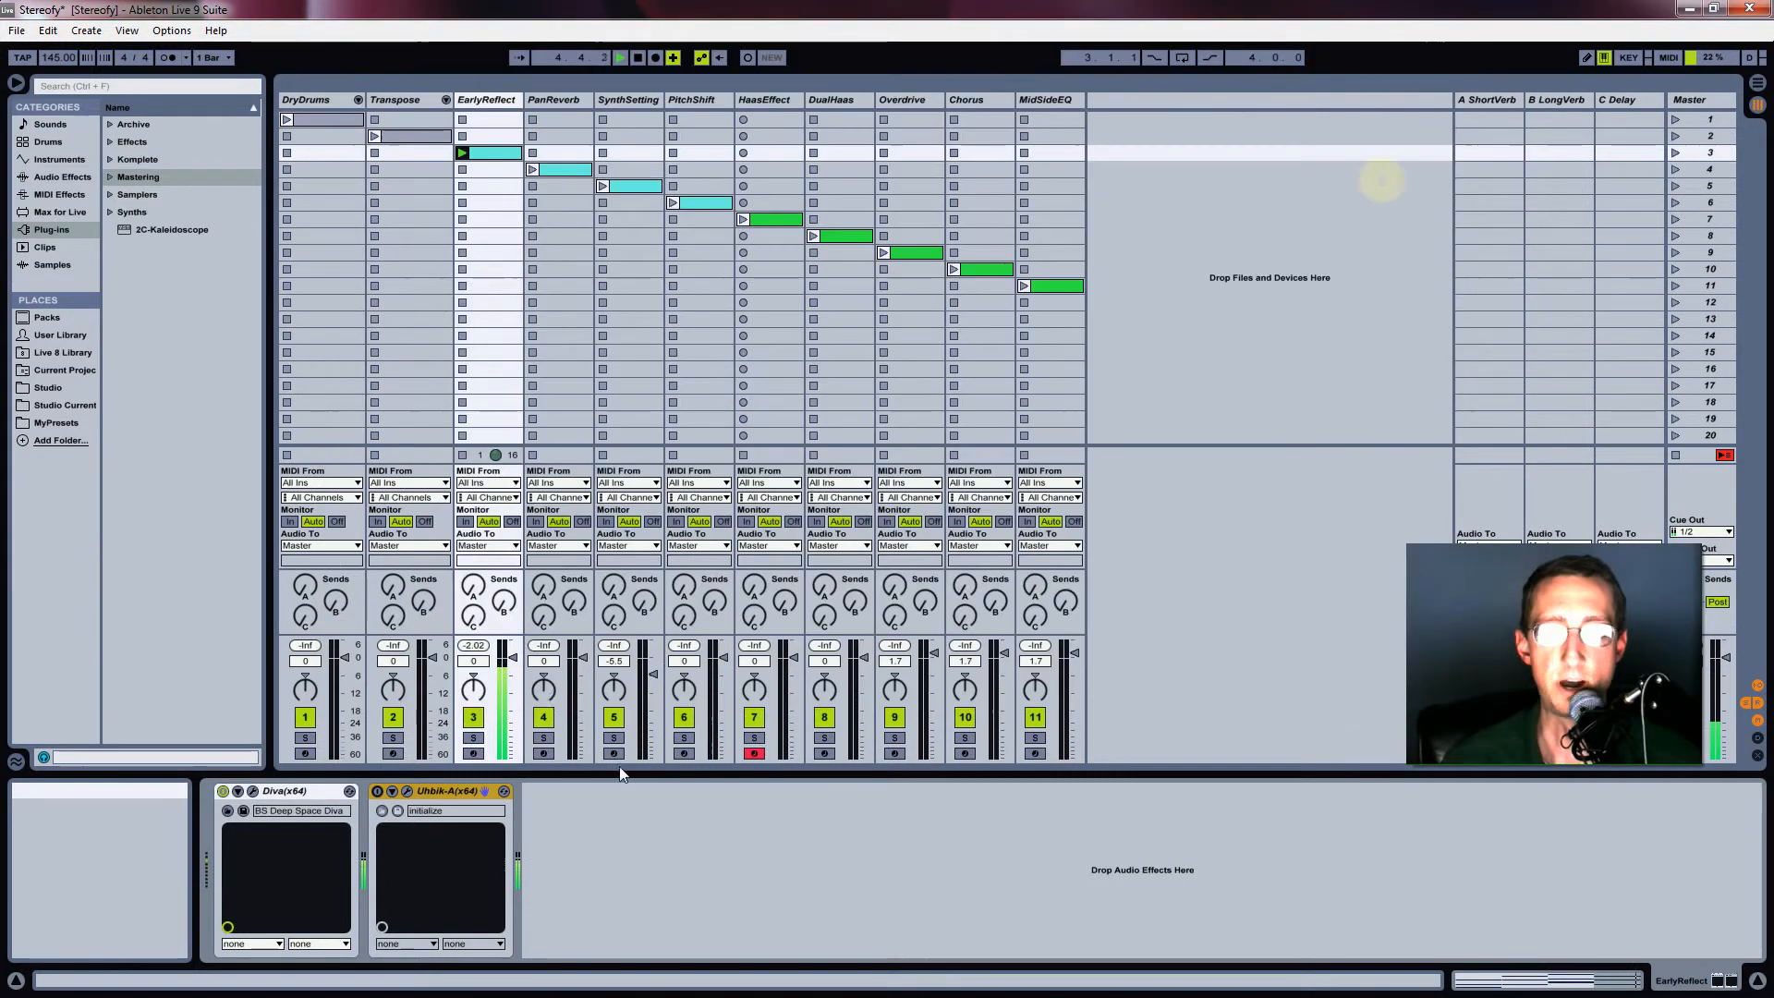
# Examine the Uhbik-A reverb settings on the EarlyReflect track, close its window and toggle the effect for comparison
pyautogui.click(407, 791)
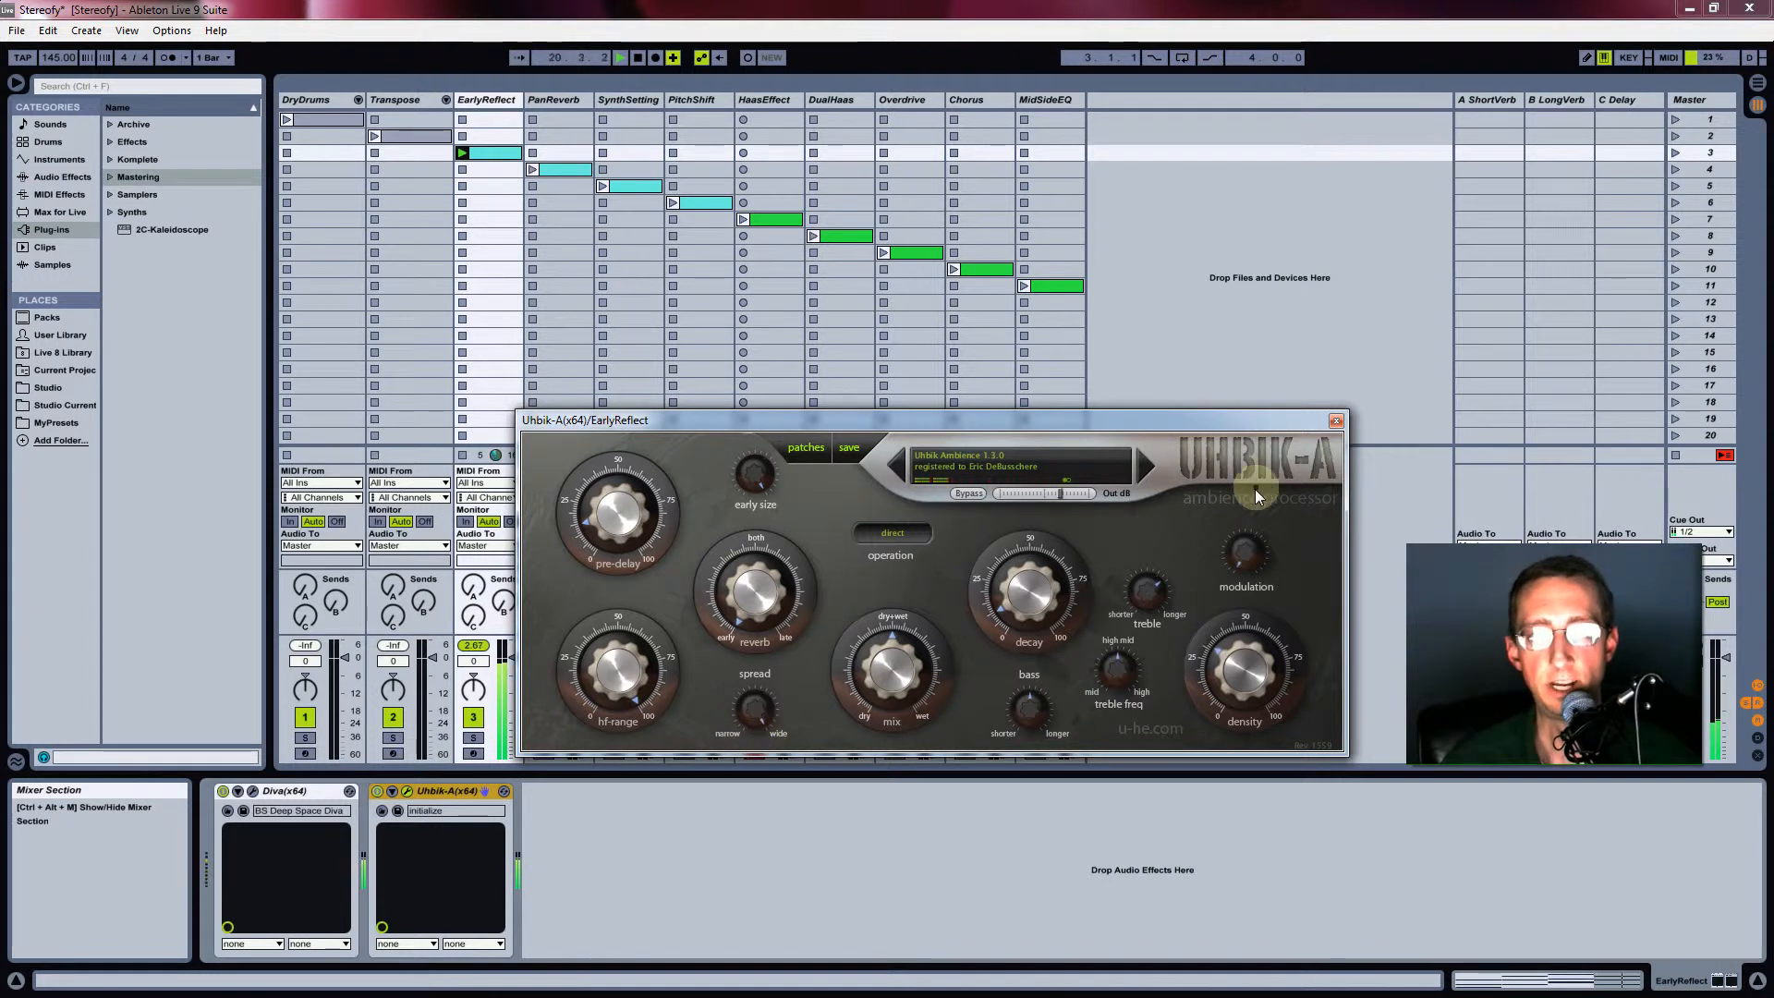
pyautogui.moveTo(1206, 421); pyautogui.dragTo(1199, 411)
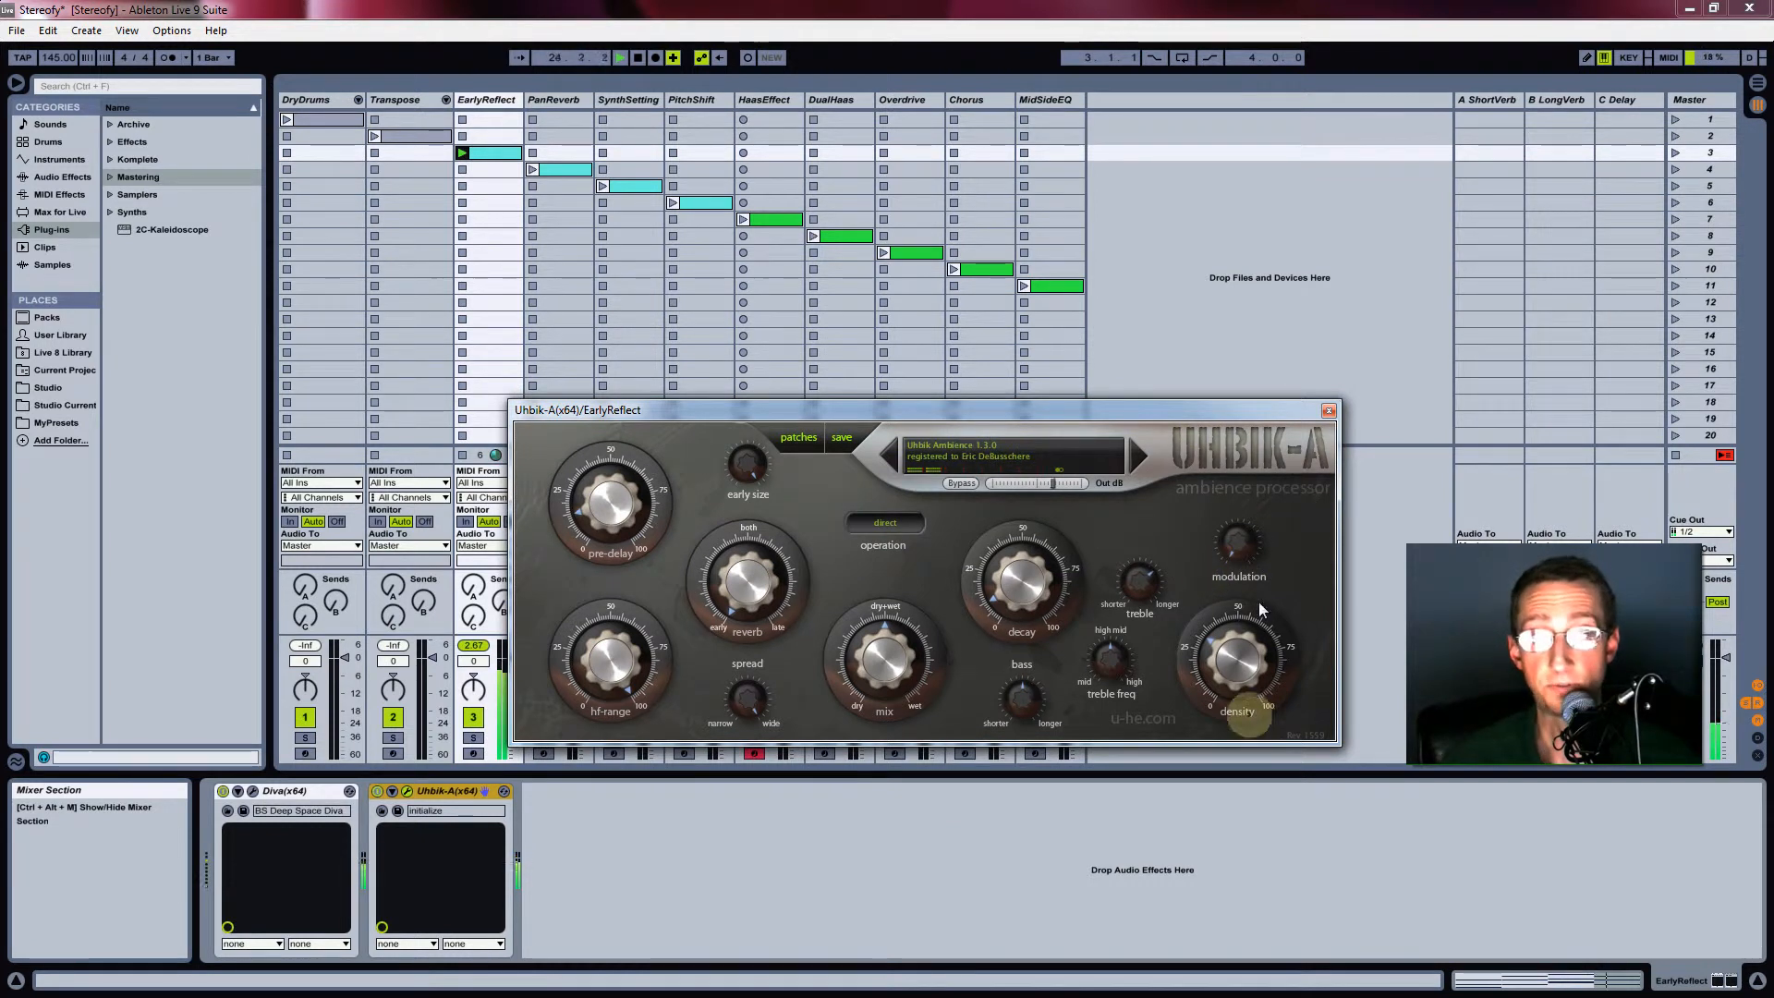
pyautogui.click(1328, 412)
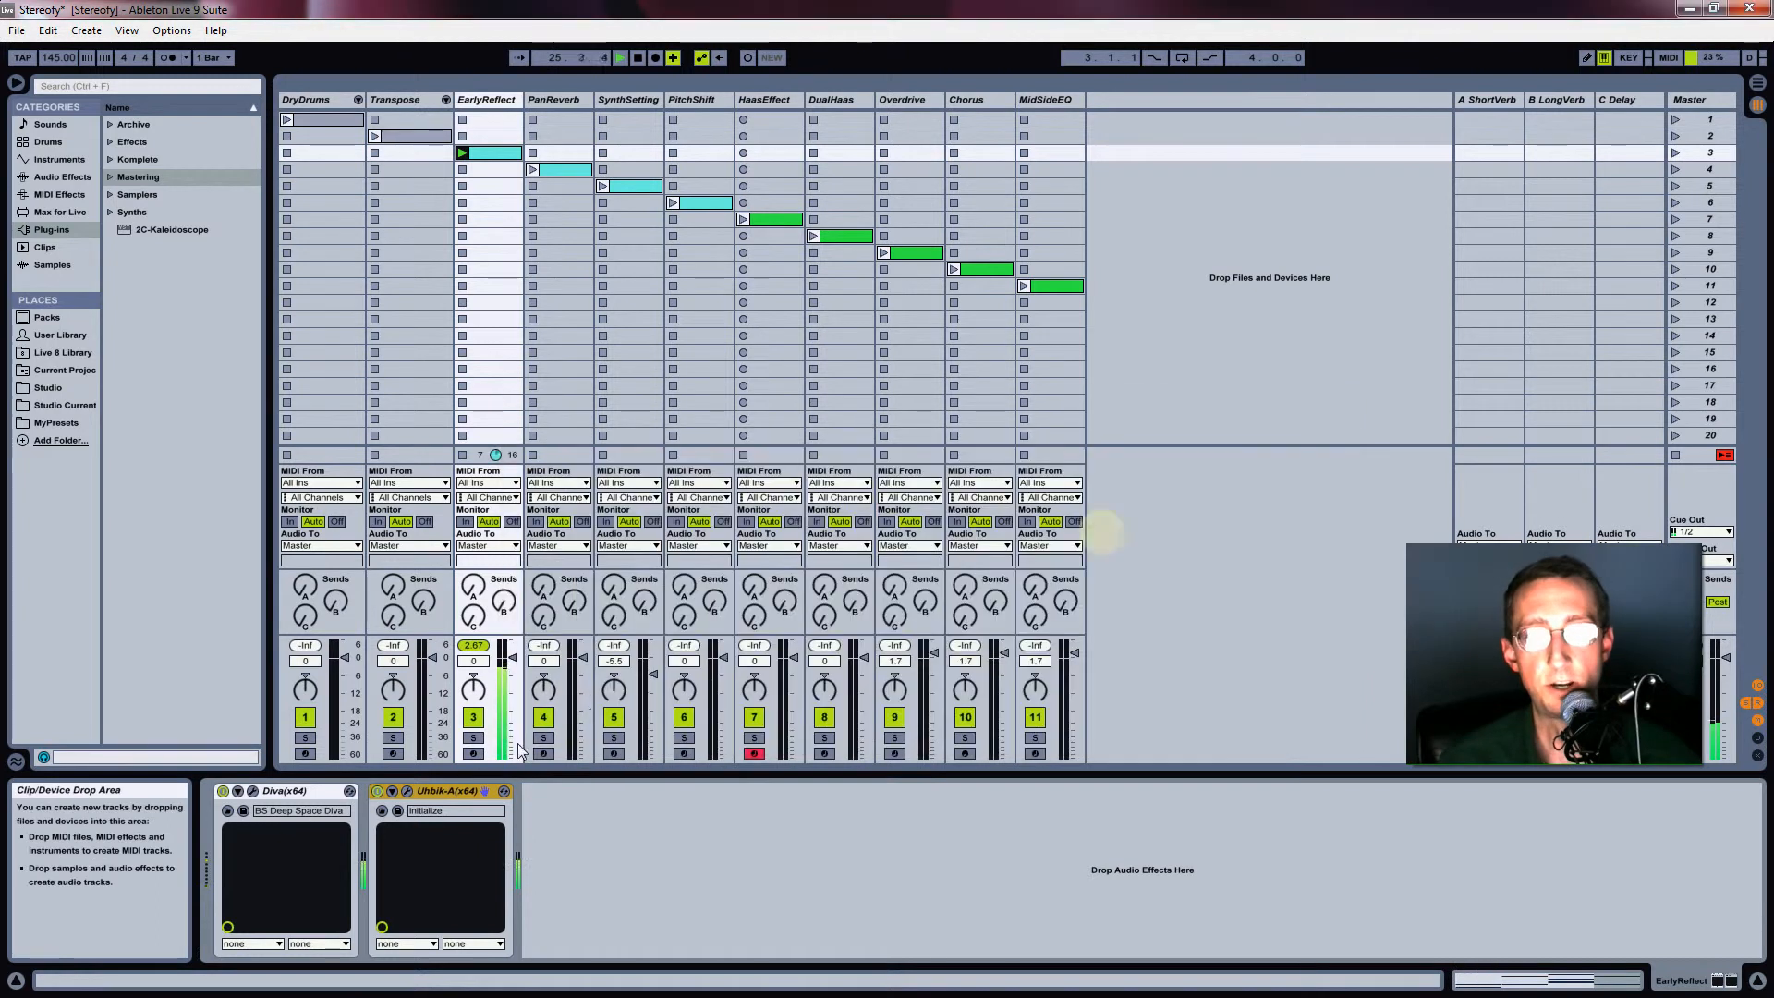
pyautogui.click(377, 791)
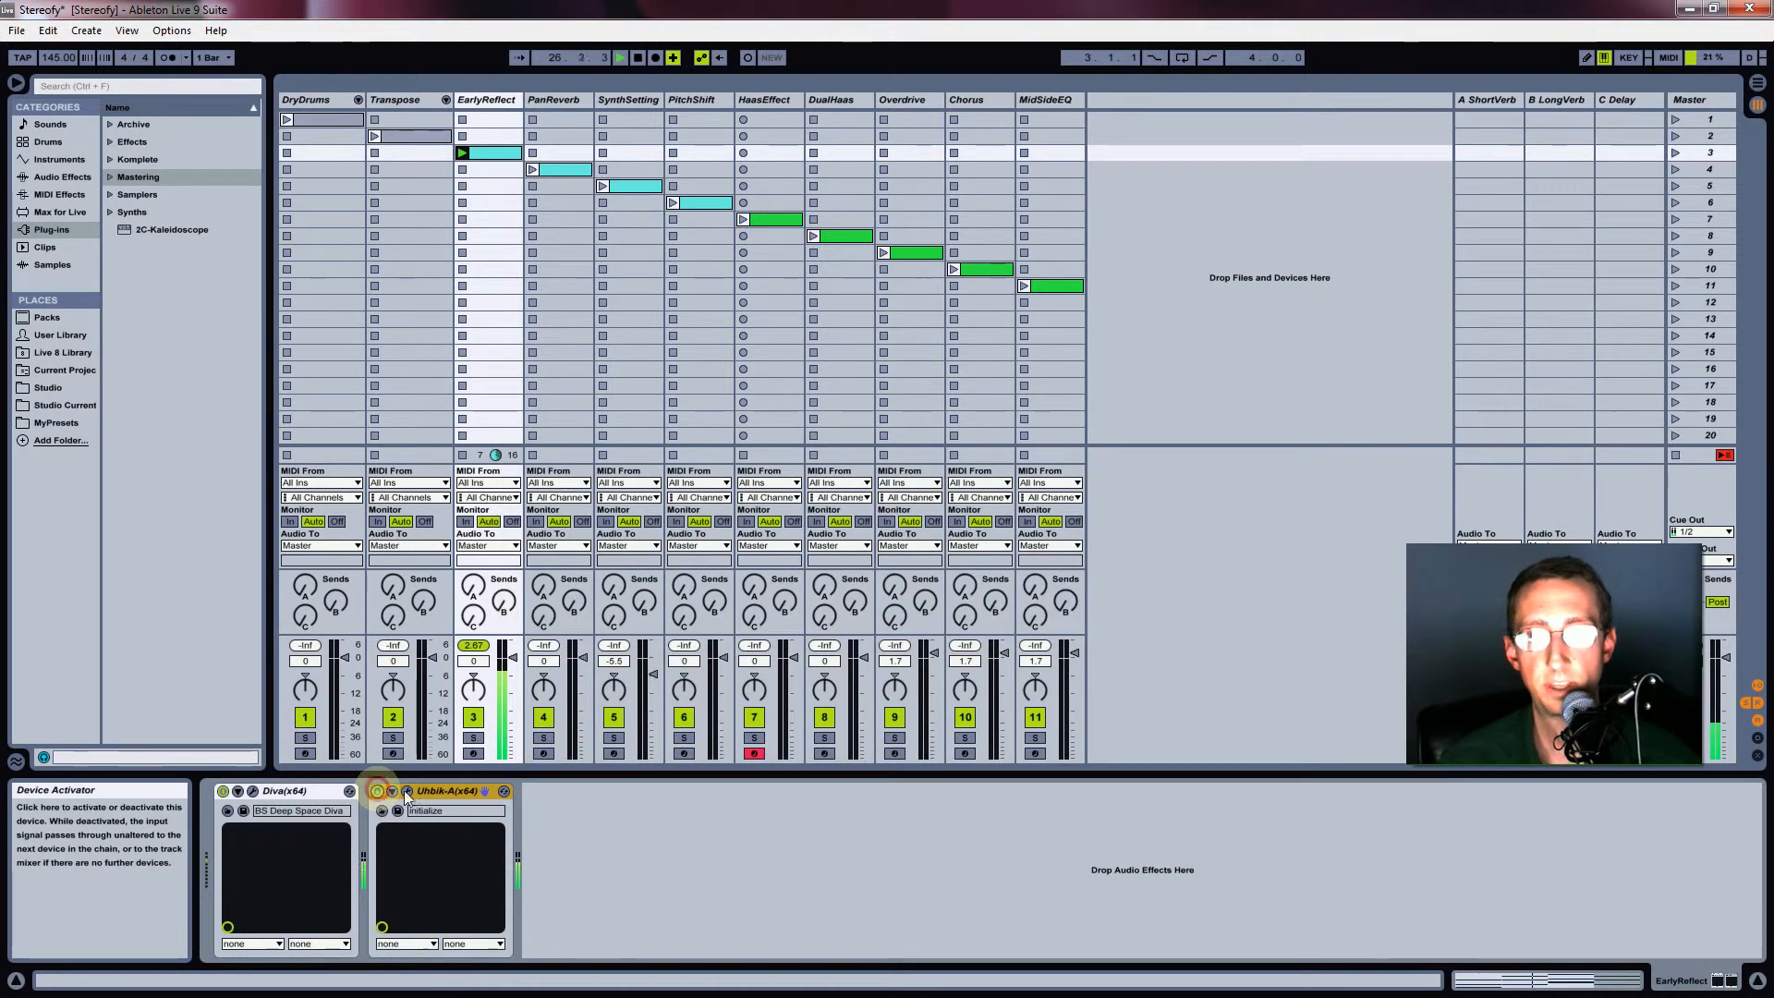
# Play scene 4 and compare the 50L and 50R chains in the PanReverb track's Audio Effect Rack
pyautogui.click(1678, 169)
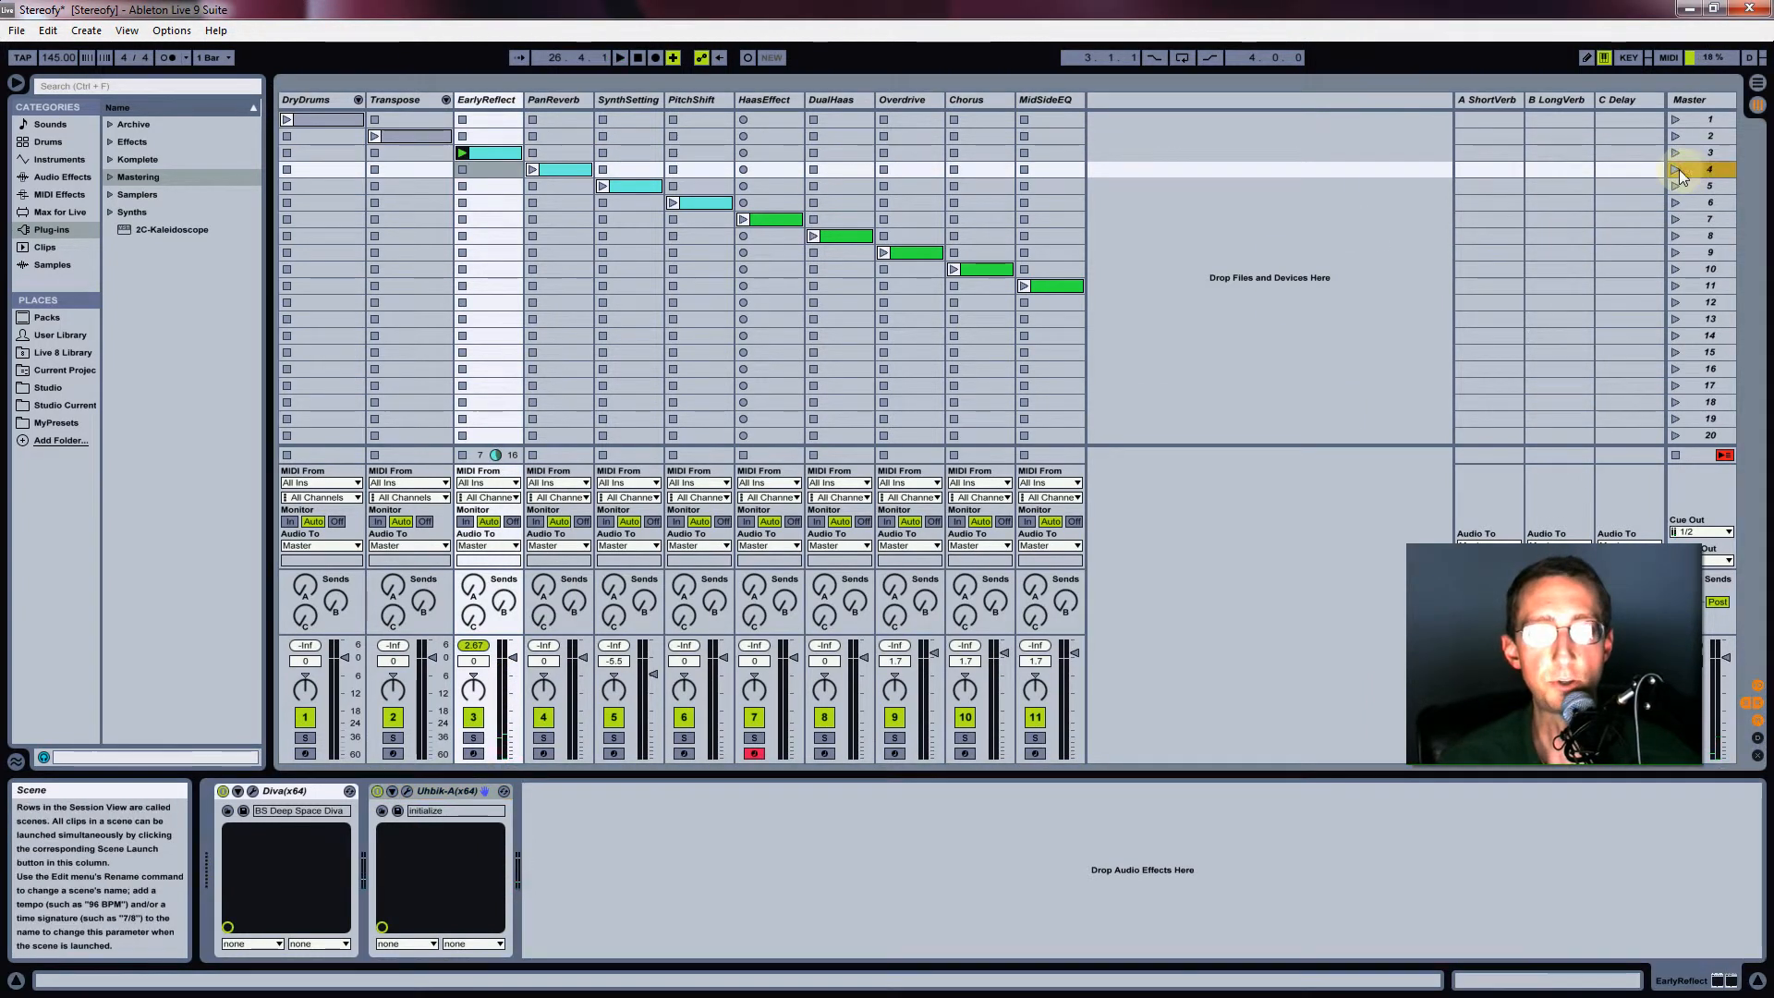
pyautogui.click(560, 101)
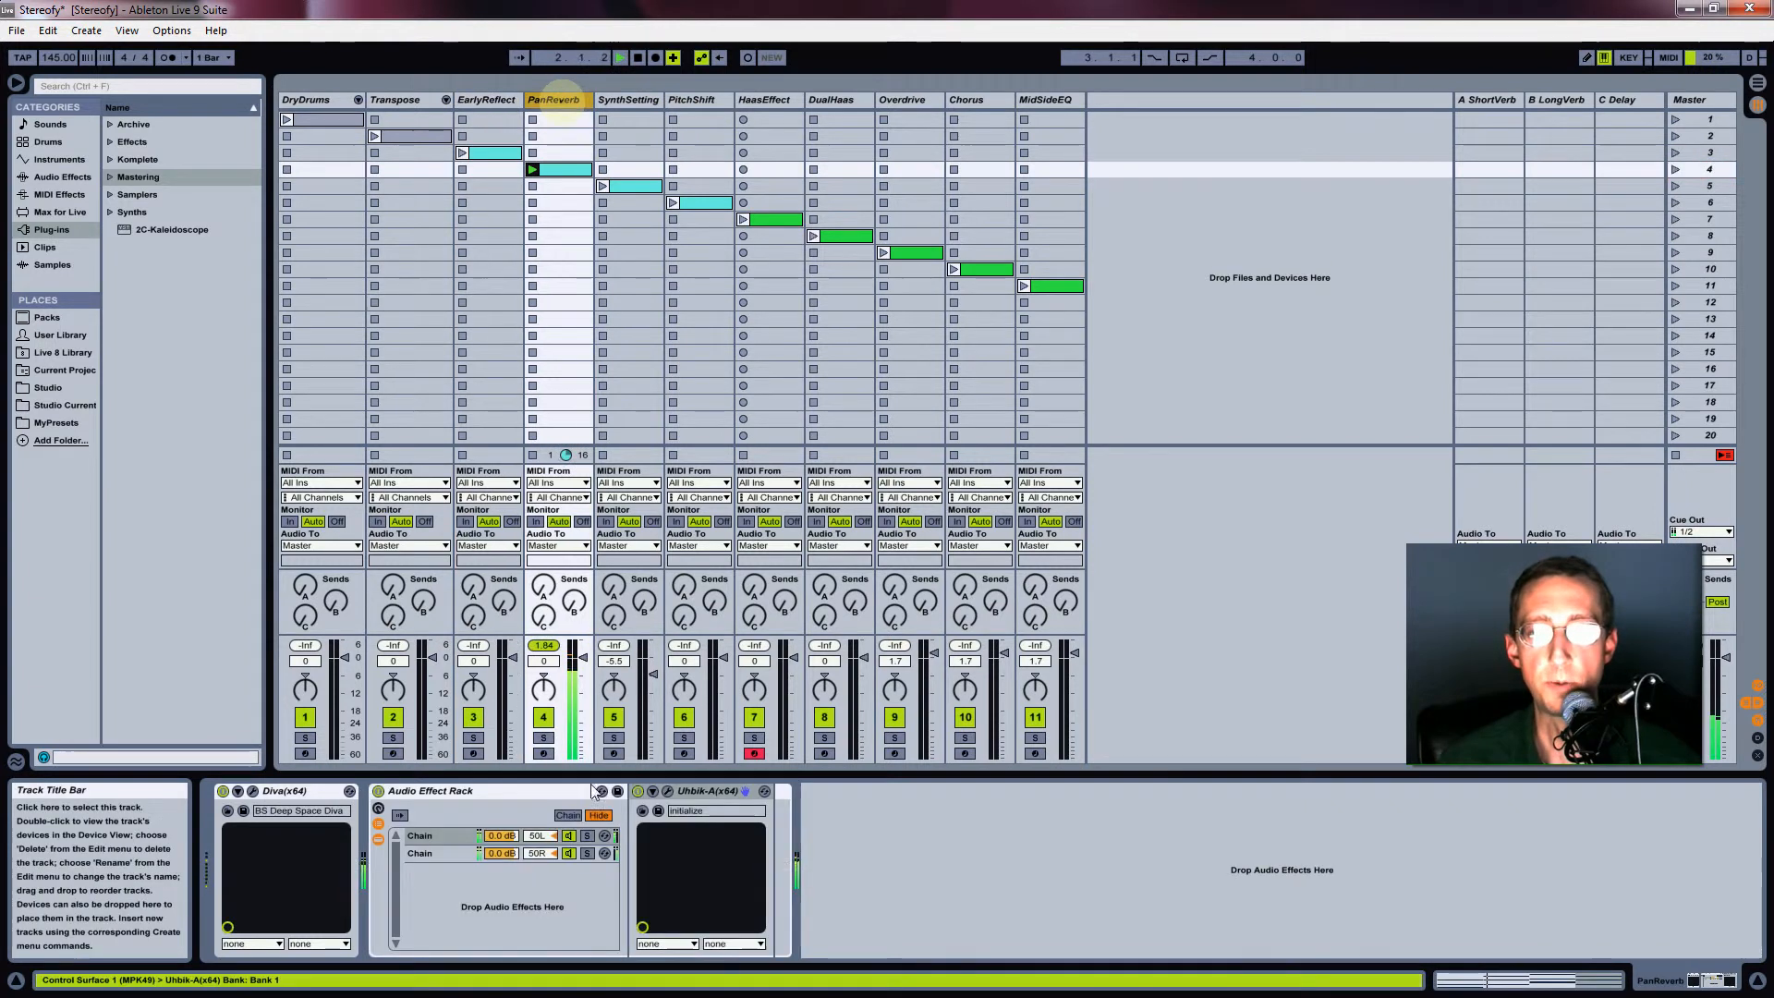
pyautogui.click(425, 836)
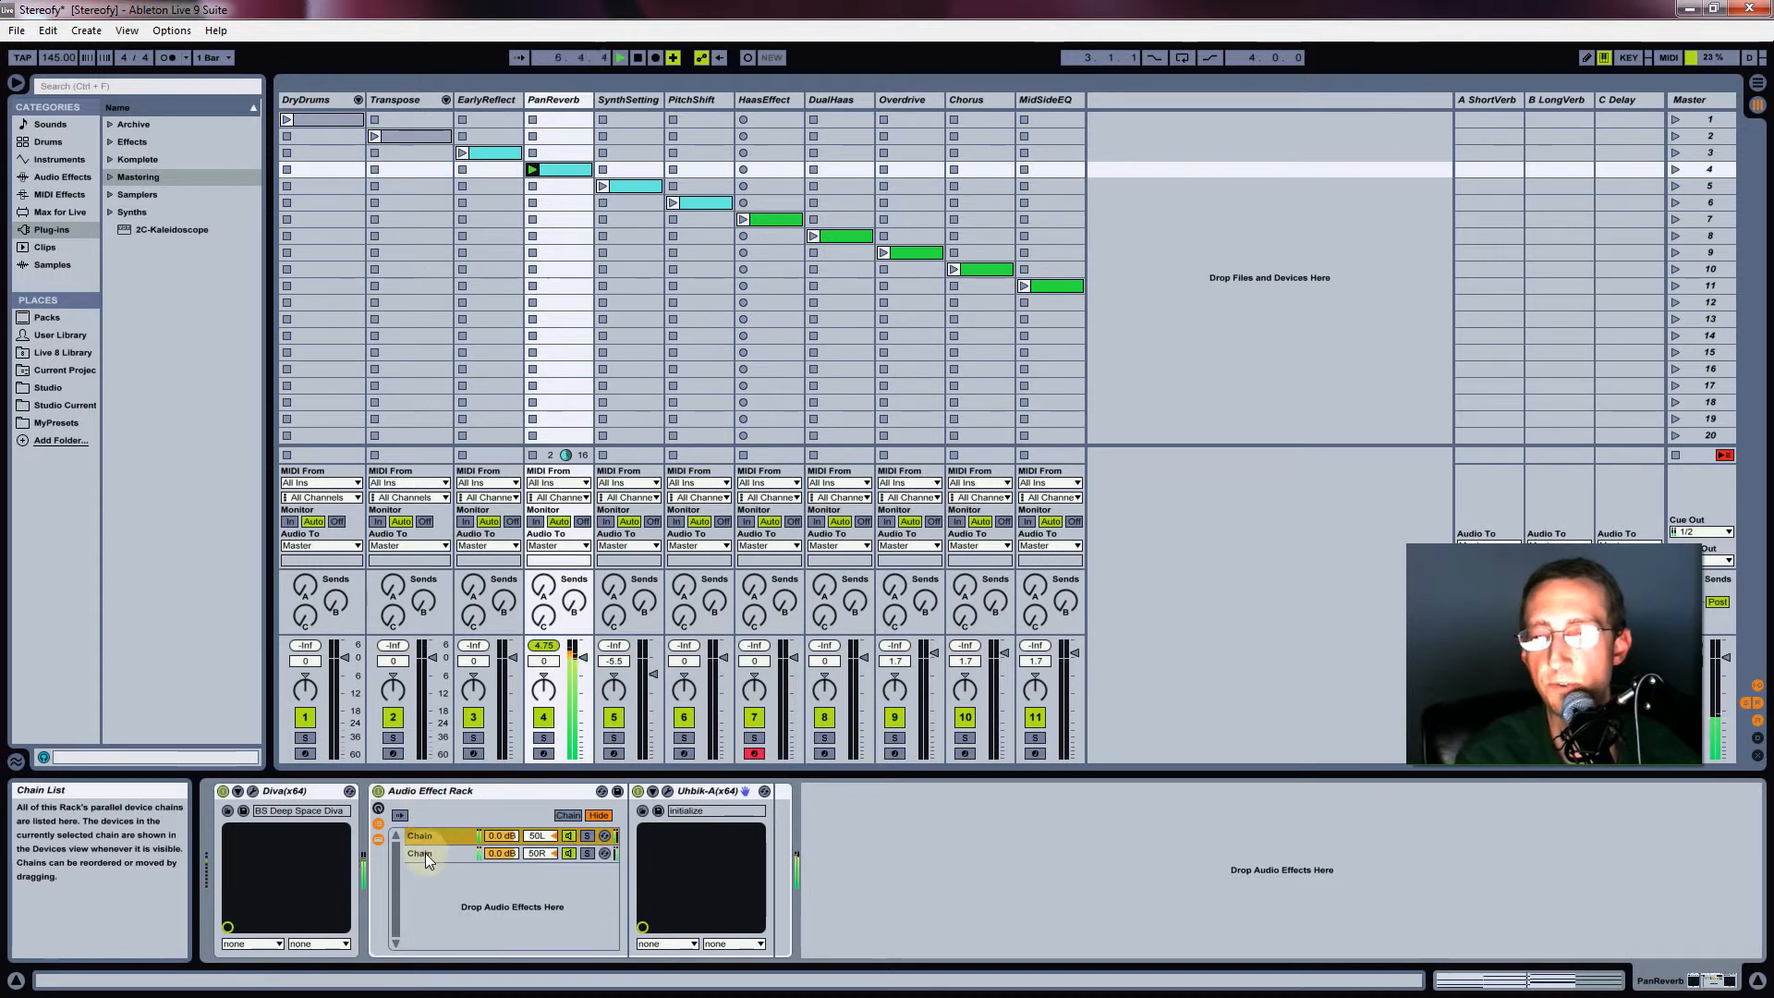
pyautogui.click(425, 852)
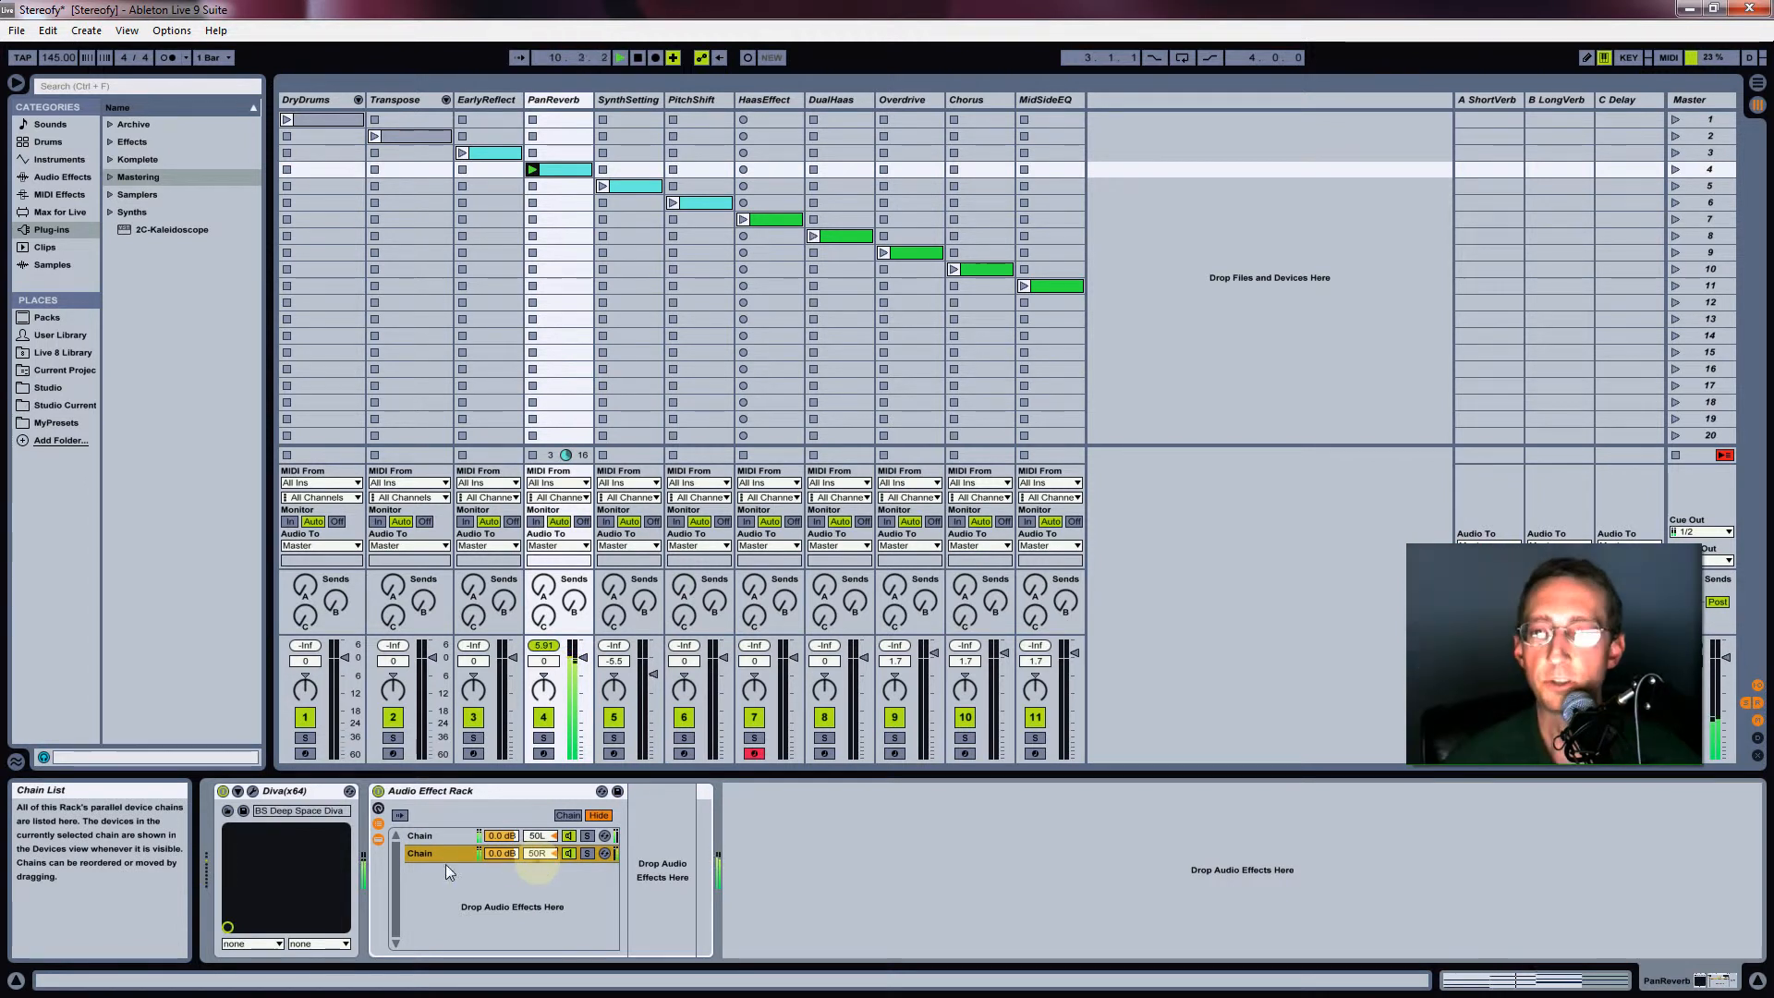
pyautogui.click(434, 834)
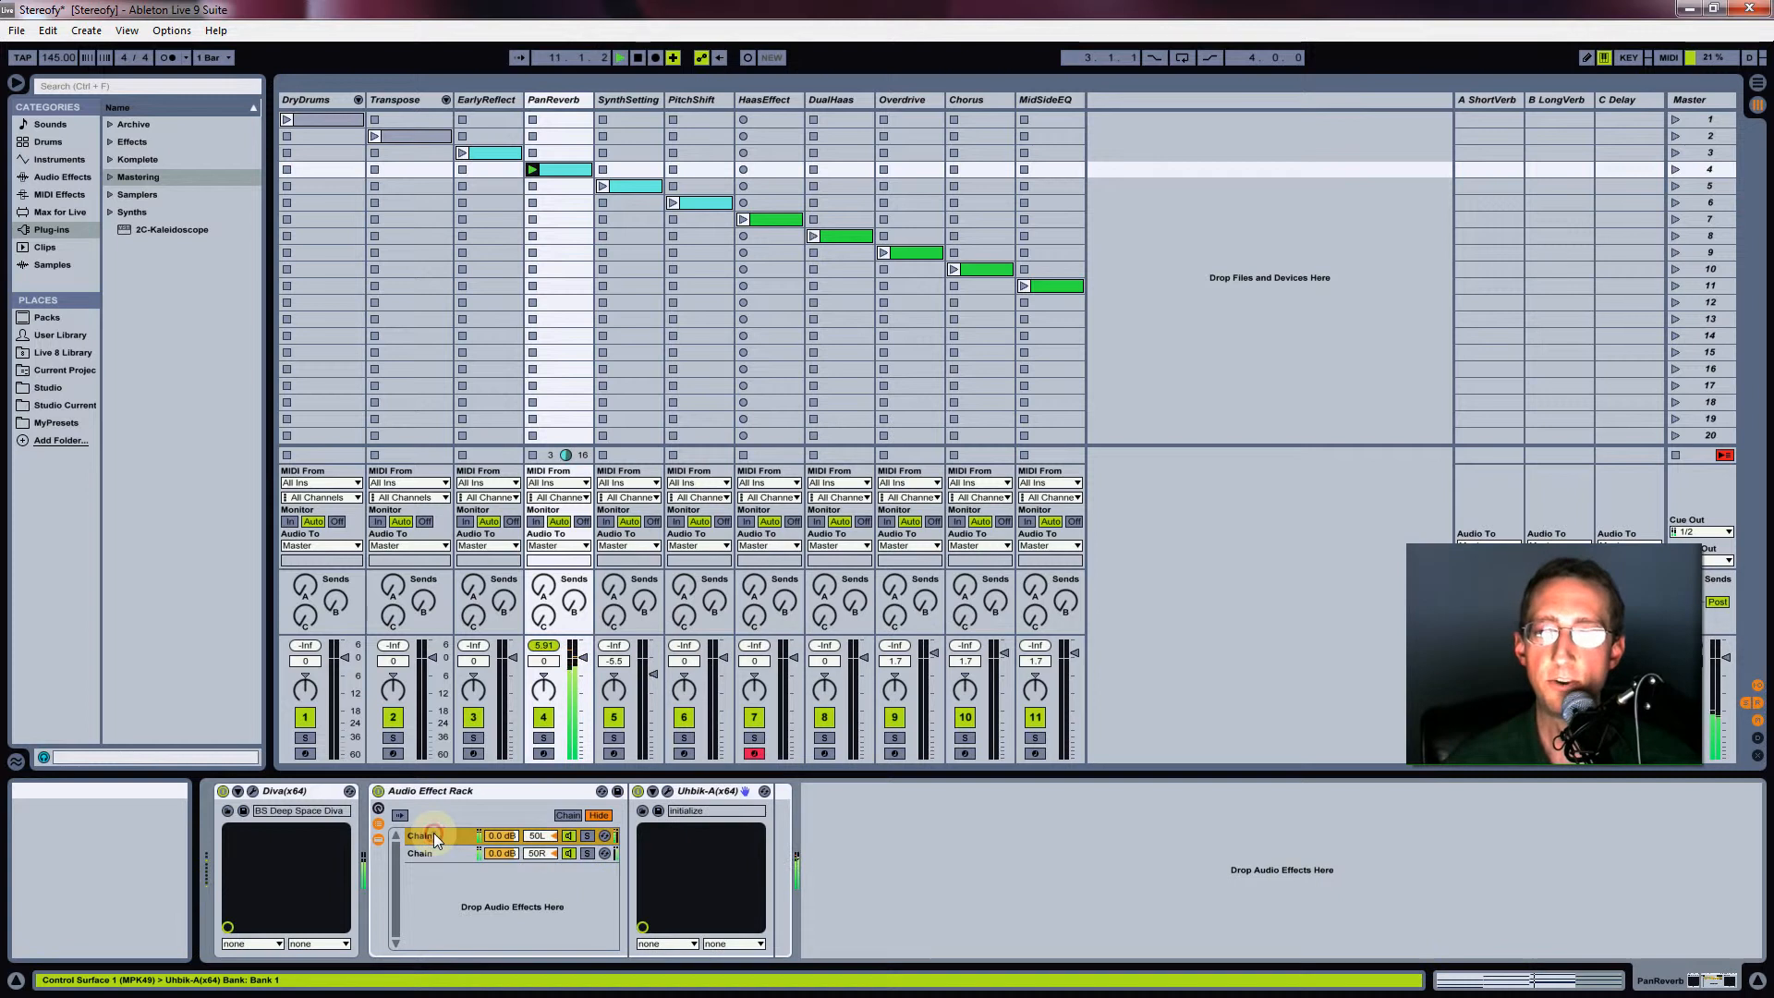
# Examine the Uhbik-A settings on the PanReverb track's 50L chain, close the window, and toggle the rack off and on for comparison
pyautogui.click(669, 789)
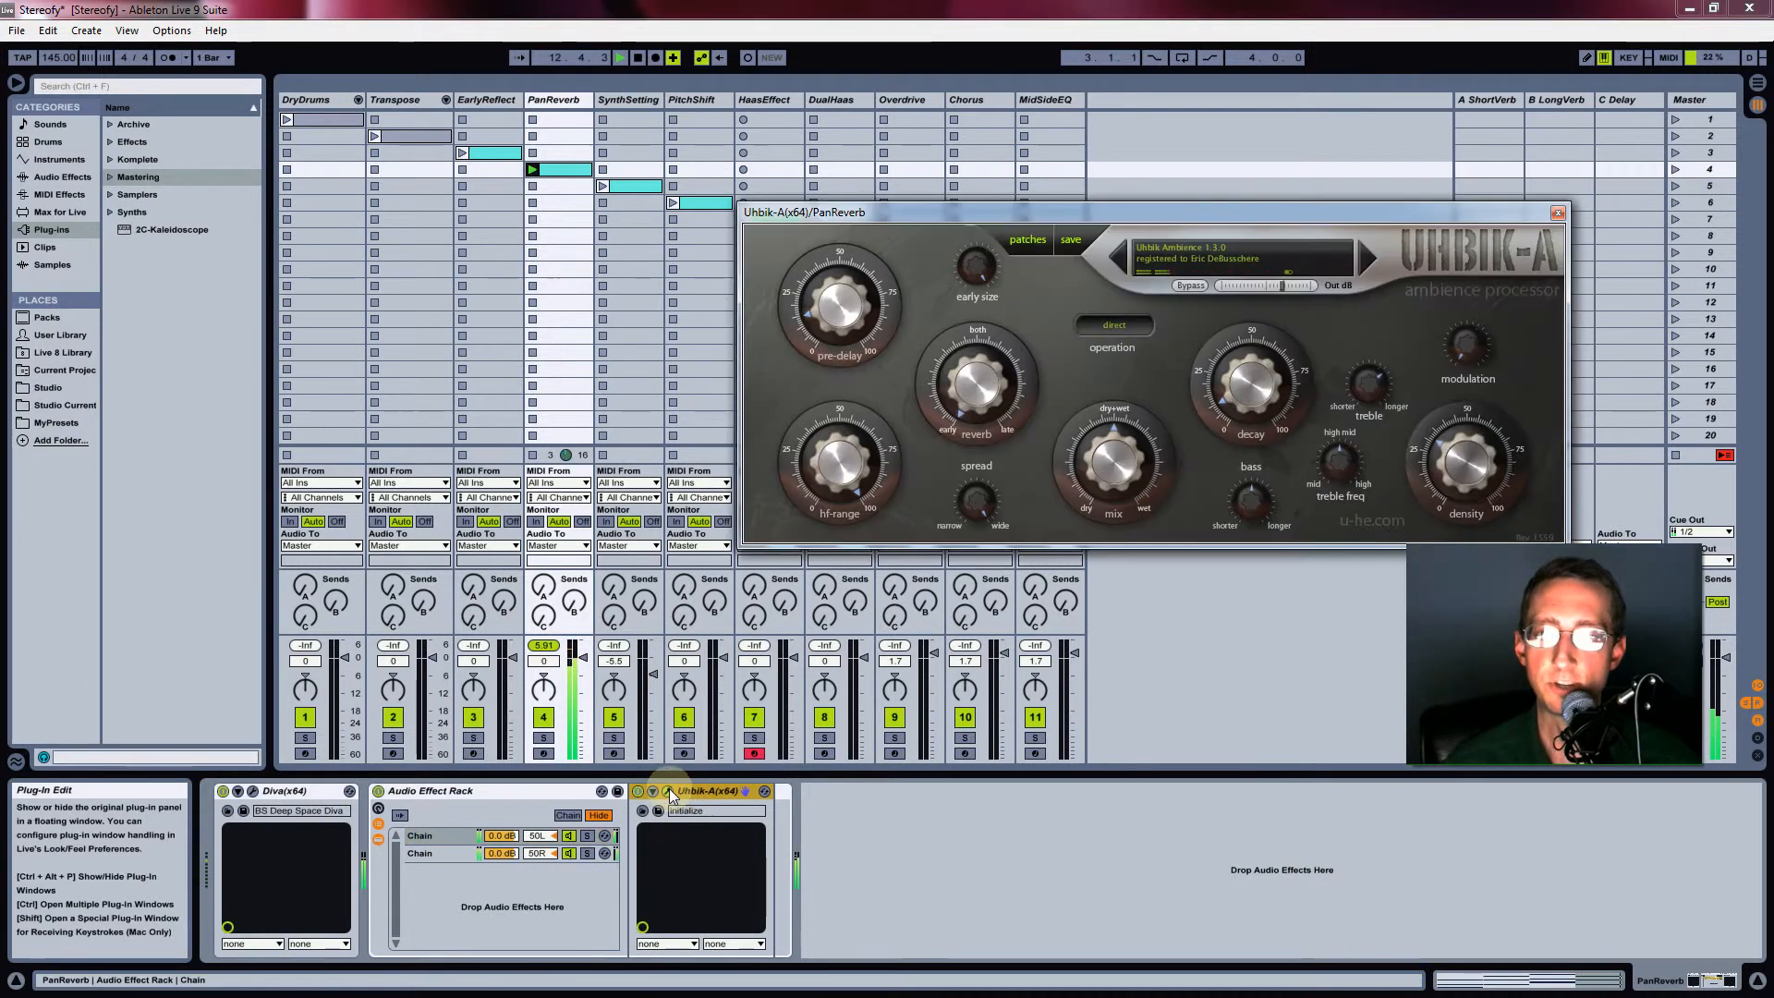
pyautogui.click(669, 789)
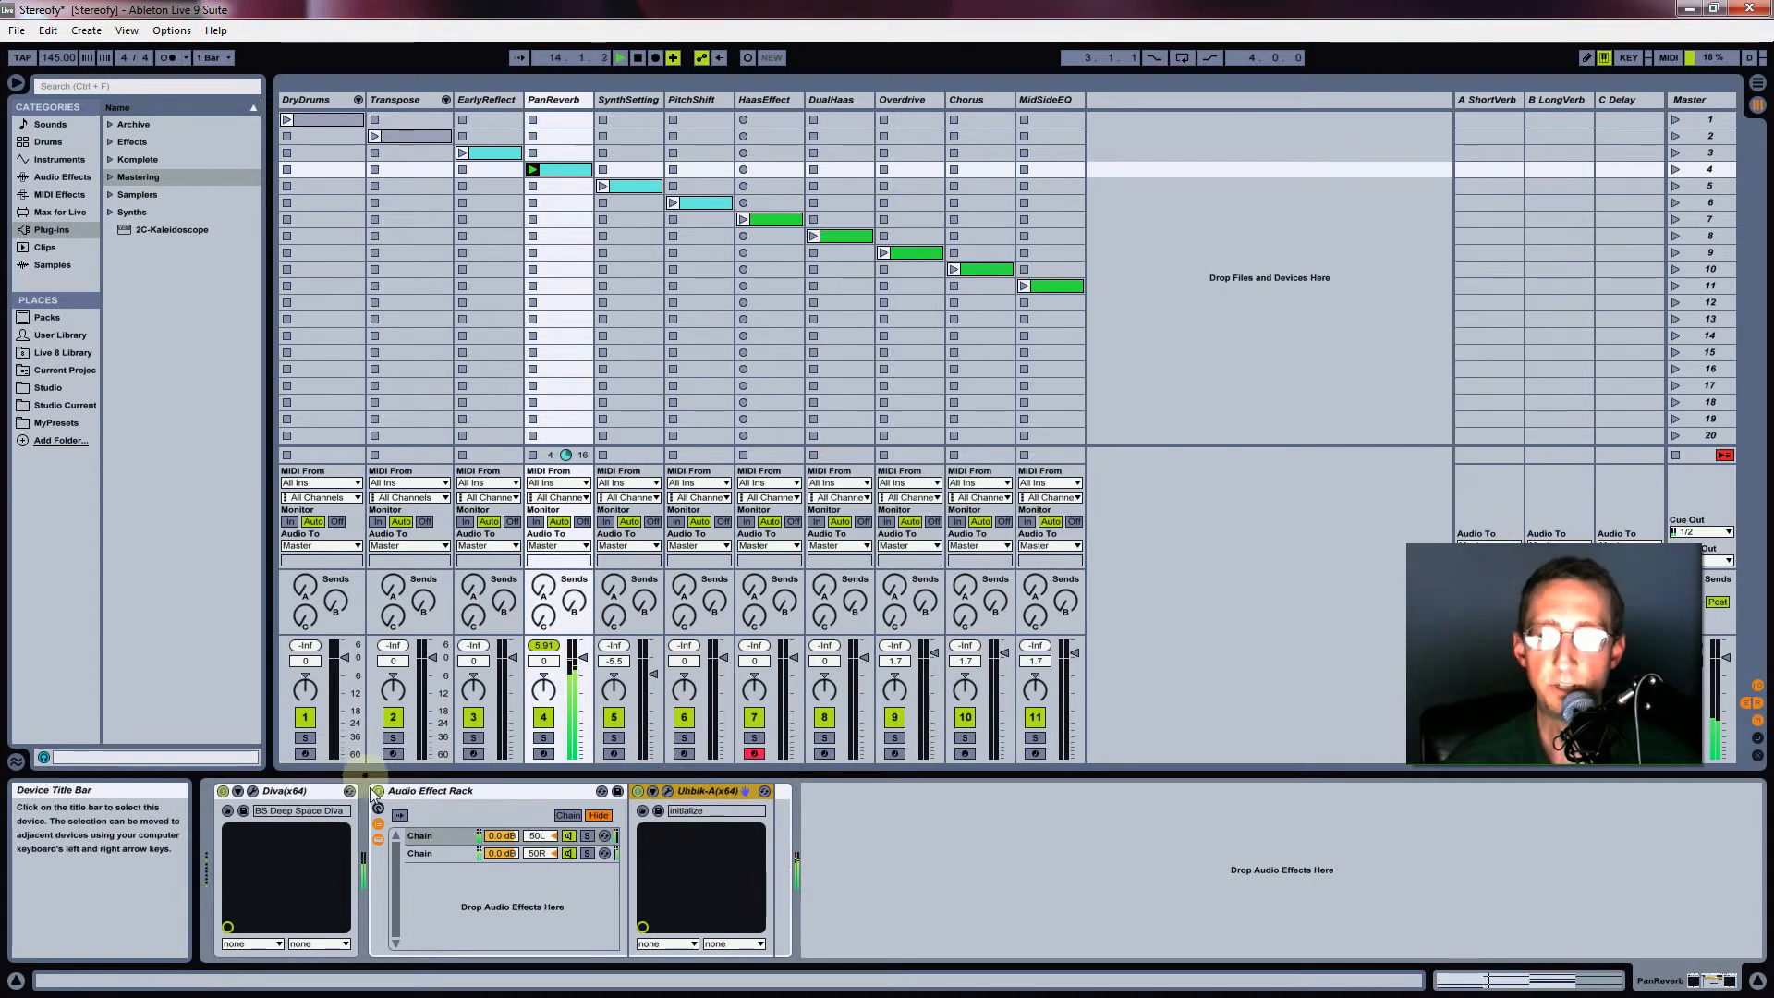
pyautogui.click(378, 791)
pyautogui.click(378, 791)
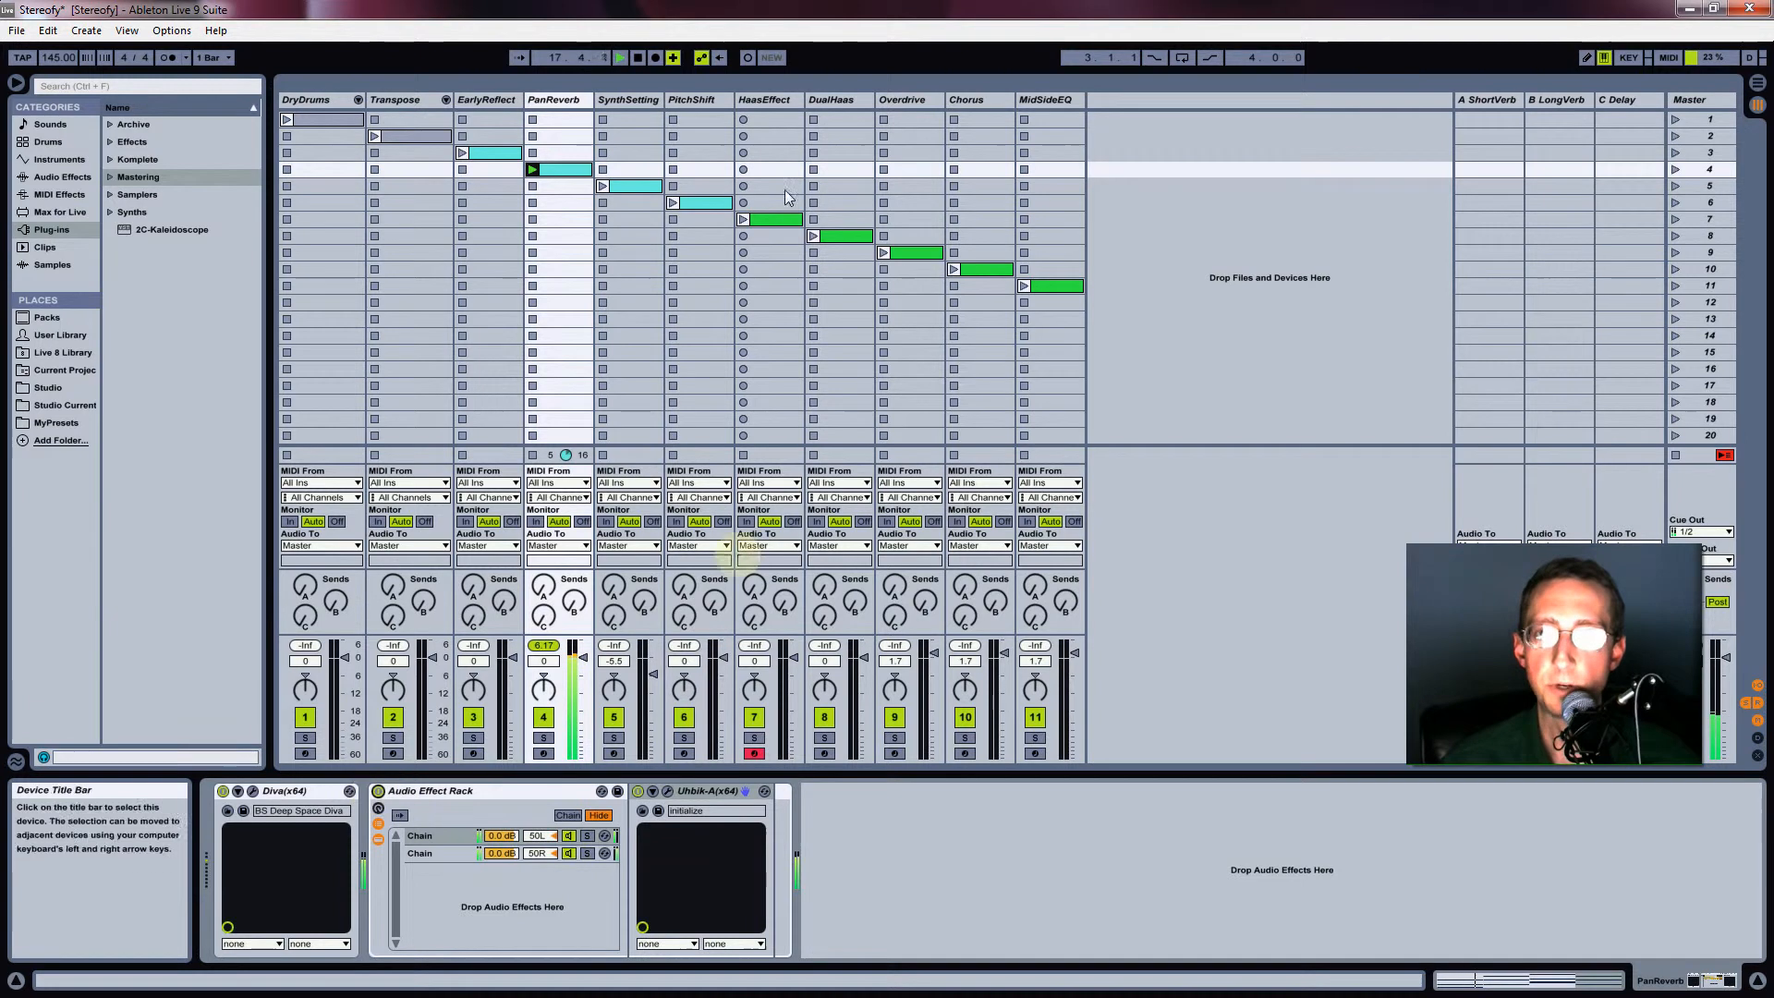
# Play scene 5 and open the Diva synth's editor window on the SynthSettings track
pyautogui.click(631, 184)
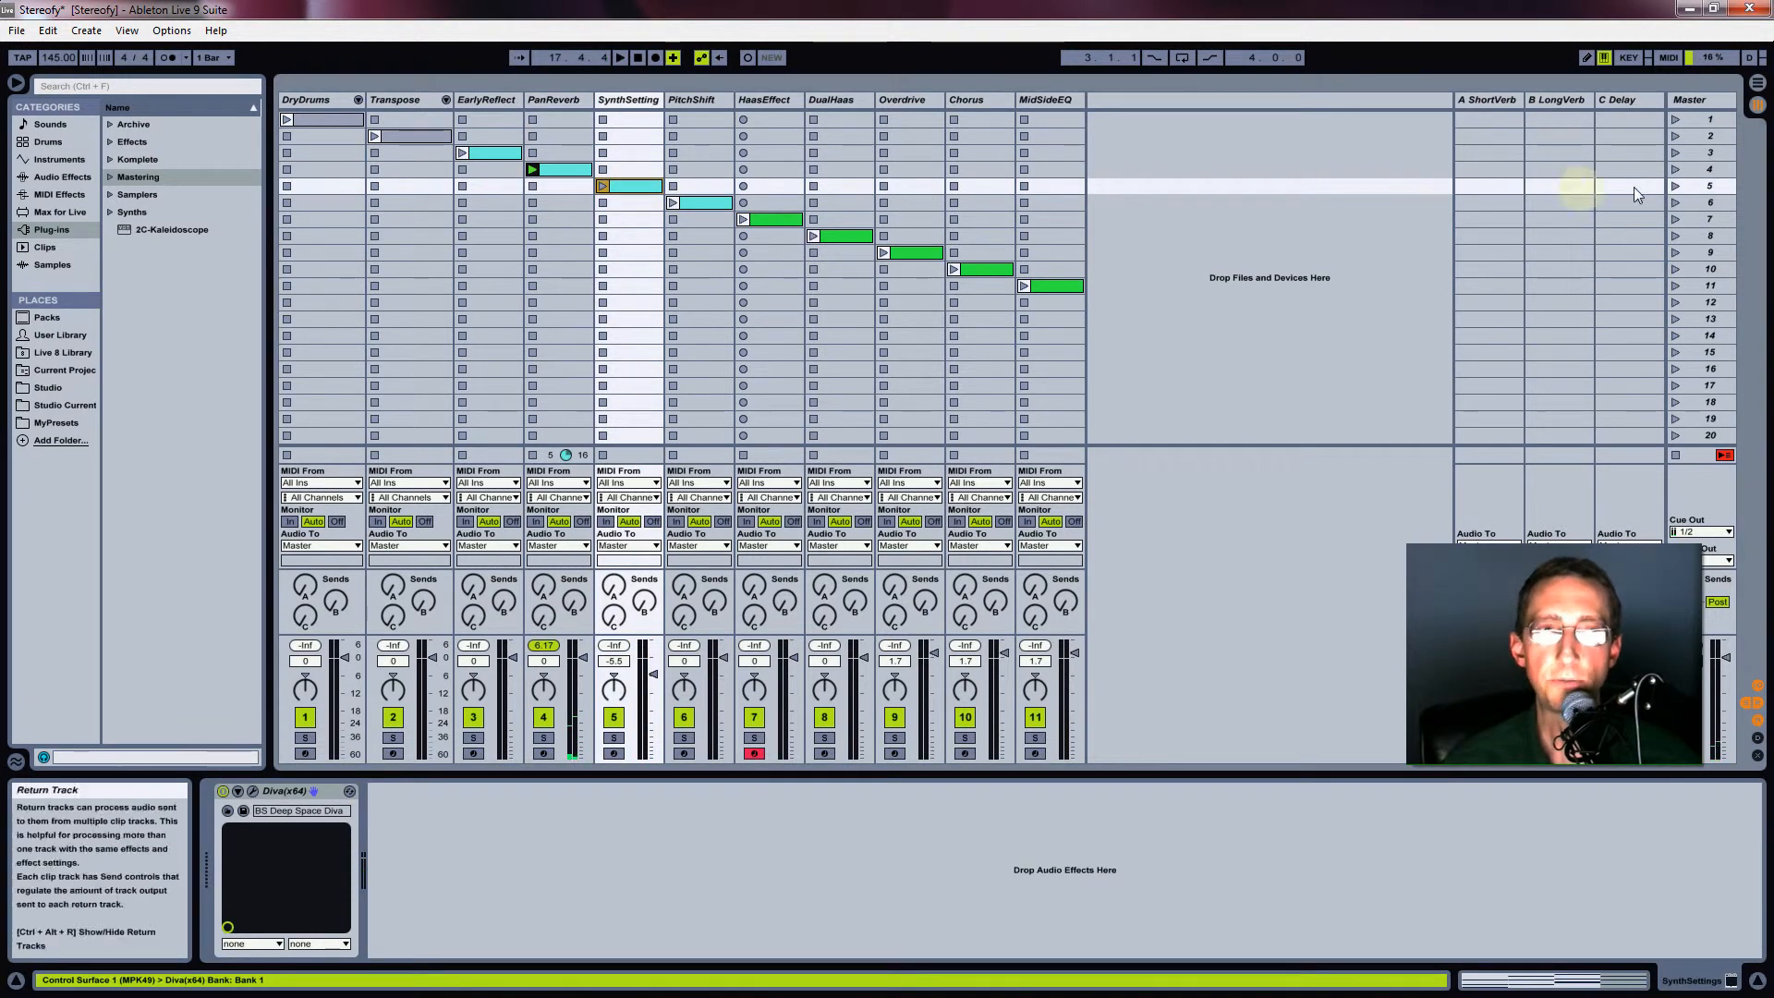
pyautogui.click(1676, 186)
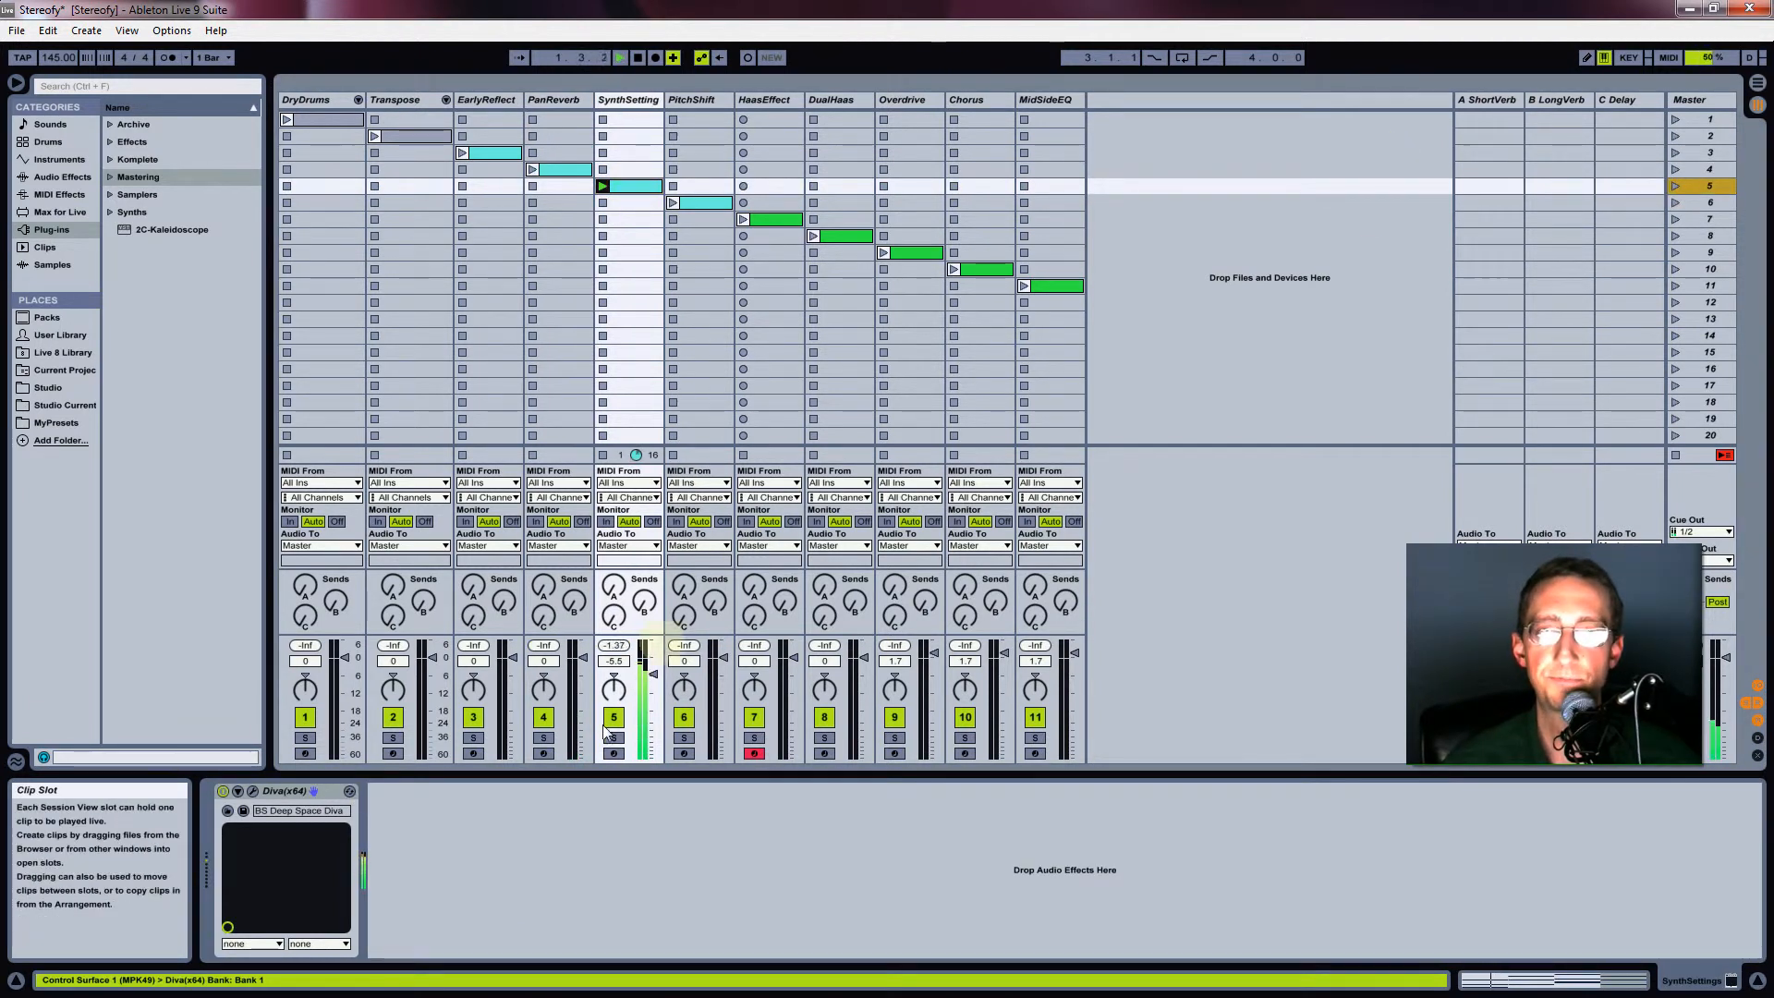
pyautogui.click(285, 791)
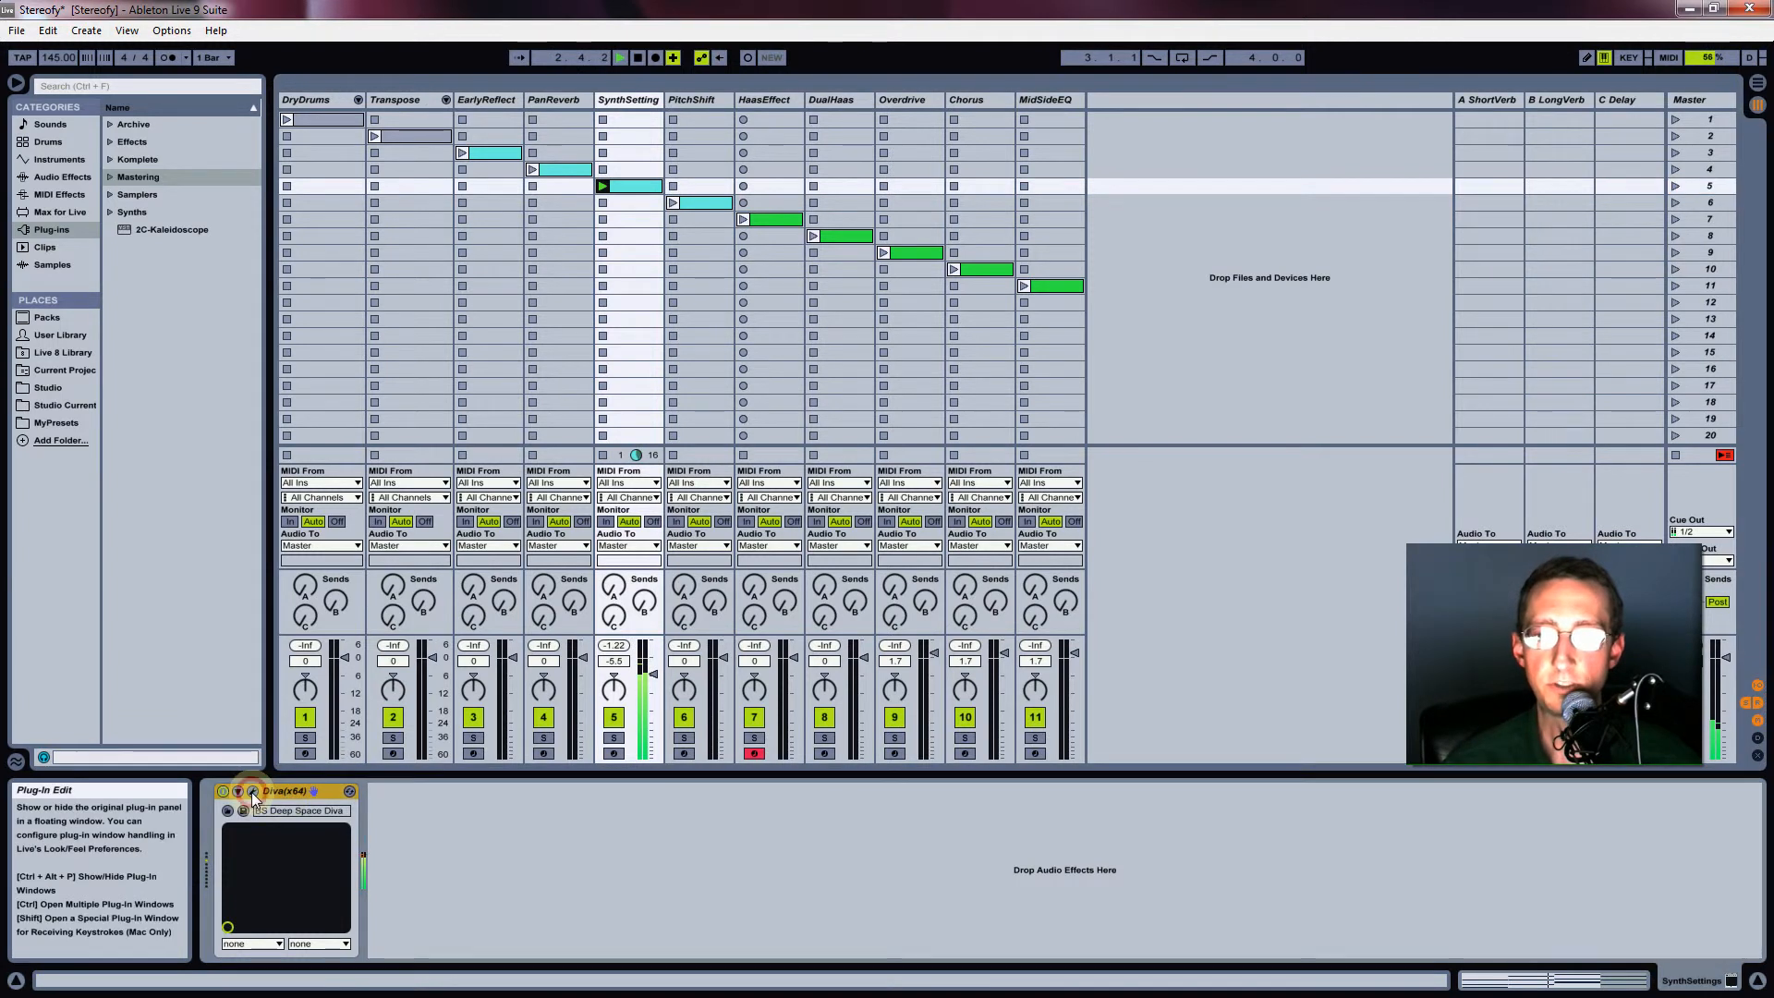
pyautogui.click(251, 791)
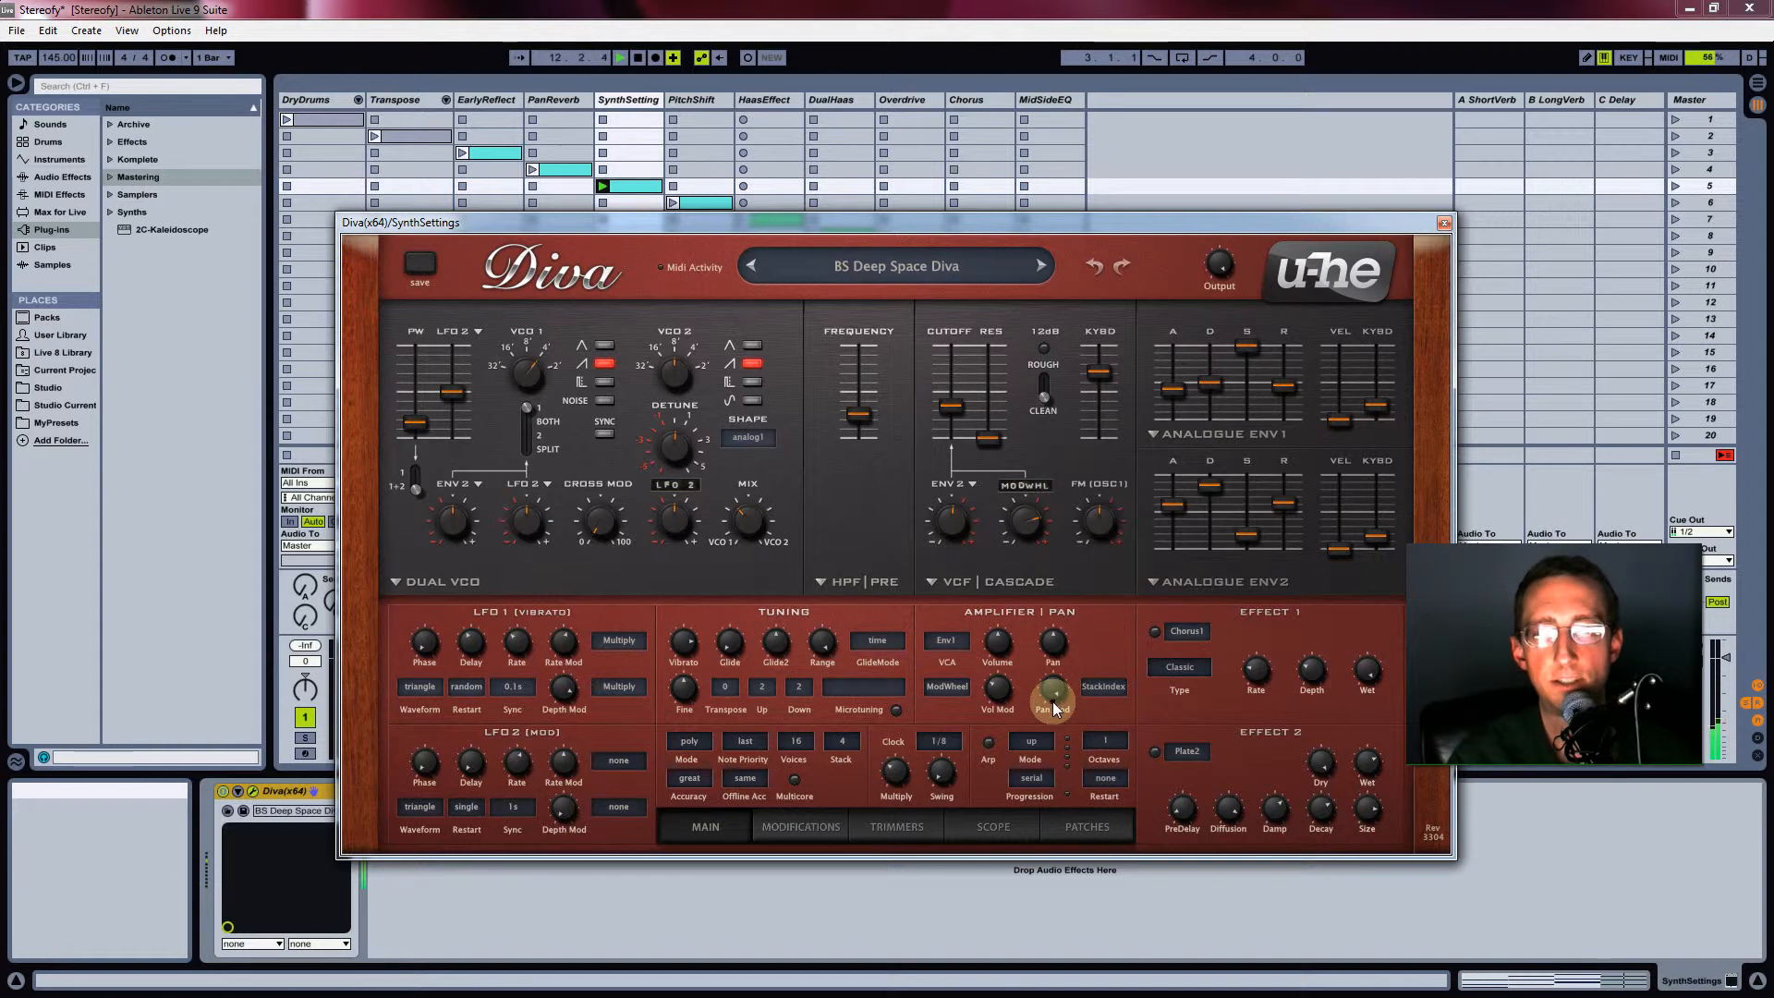
# Set Diva's Pan Mod depth to 100 on the SynthSettings track and close the editor window
pyautogui.moveTo(1386, 226); pyautogui.dragTo(1442, 231)
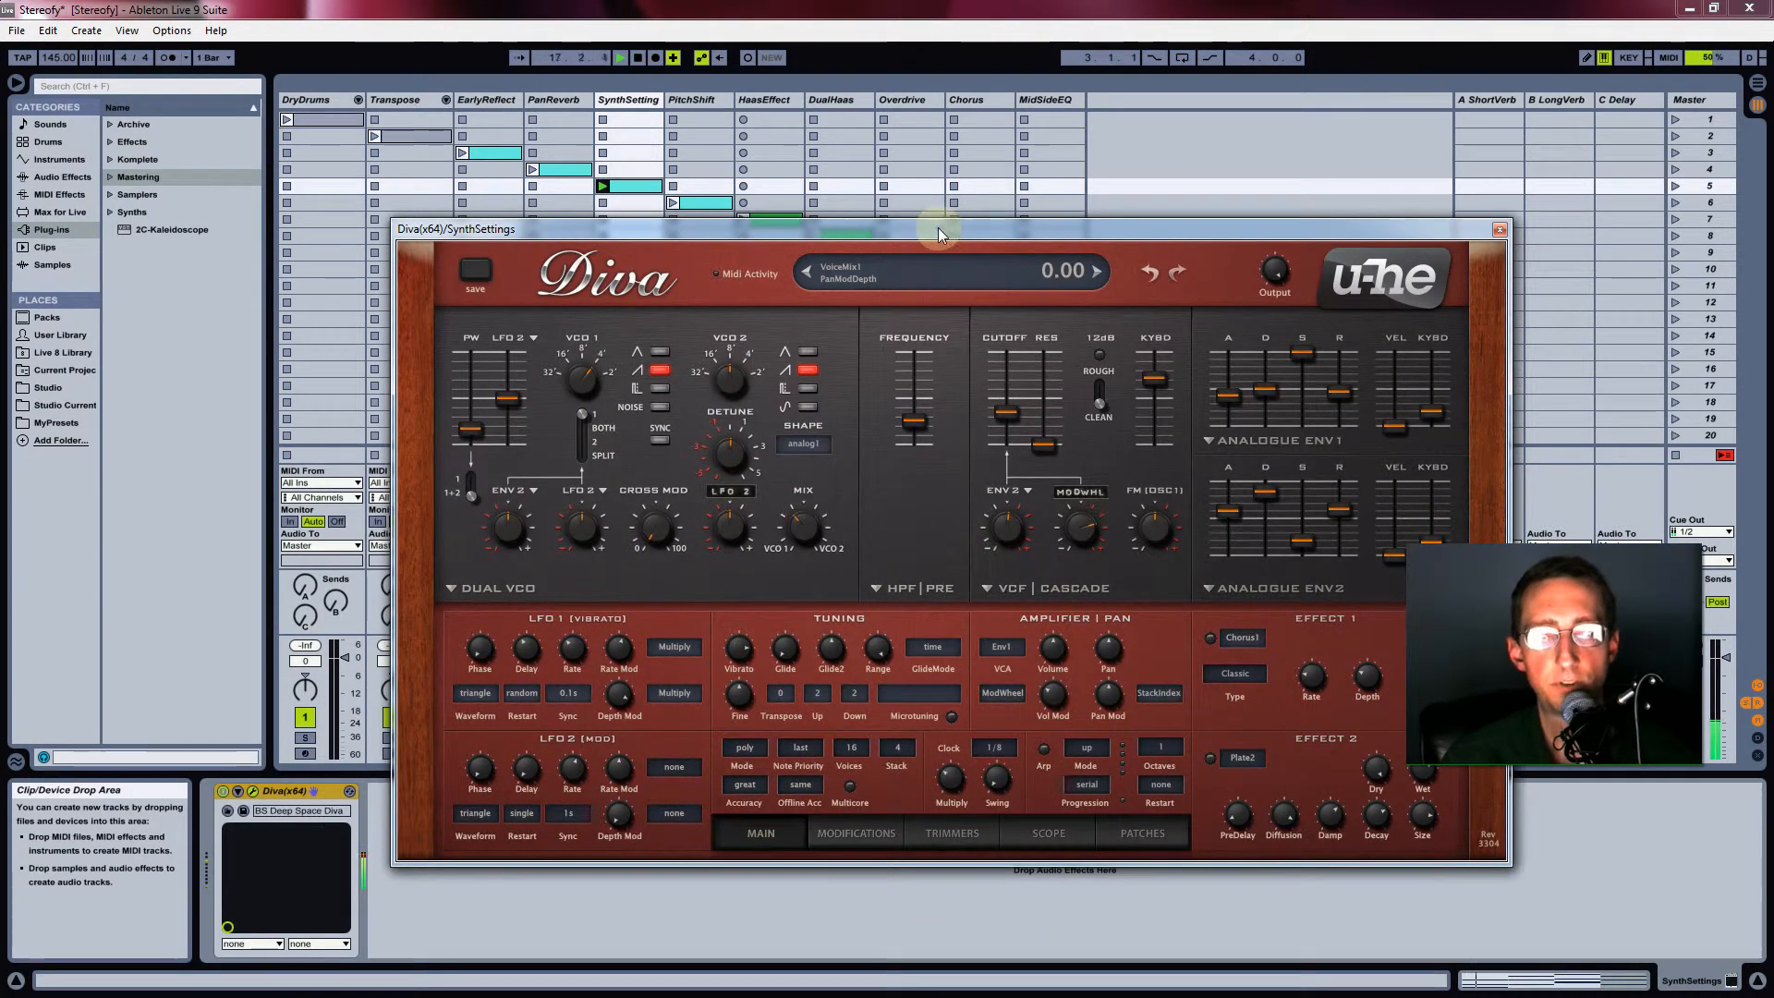
pyautogui.moveTo(1108, 694); pyautogui.dragTo(1129, 484)
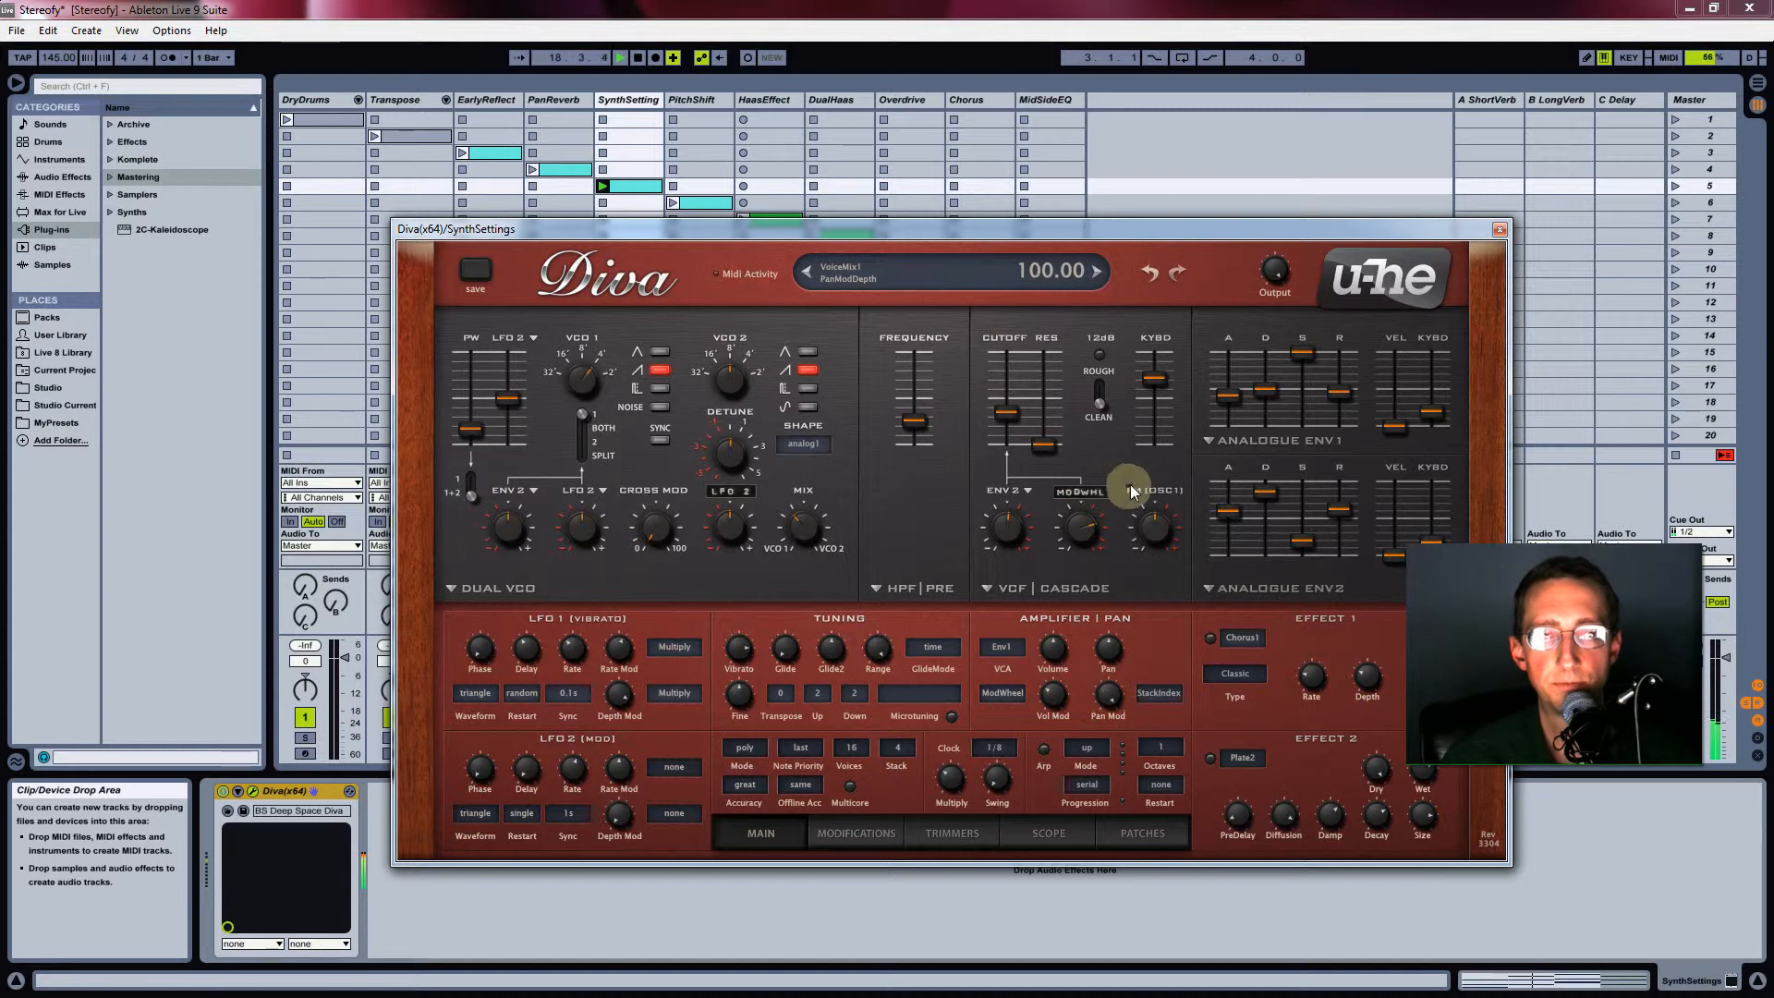
pyautogui.click(1497, 230)
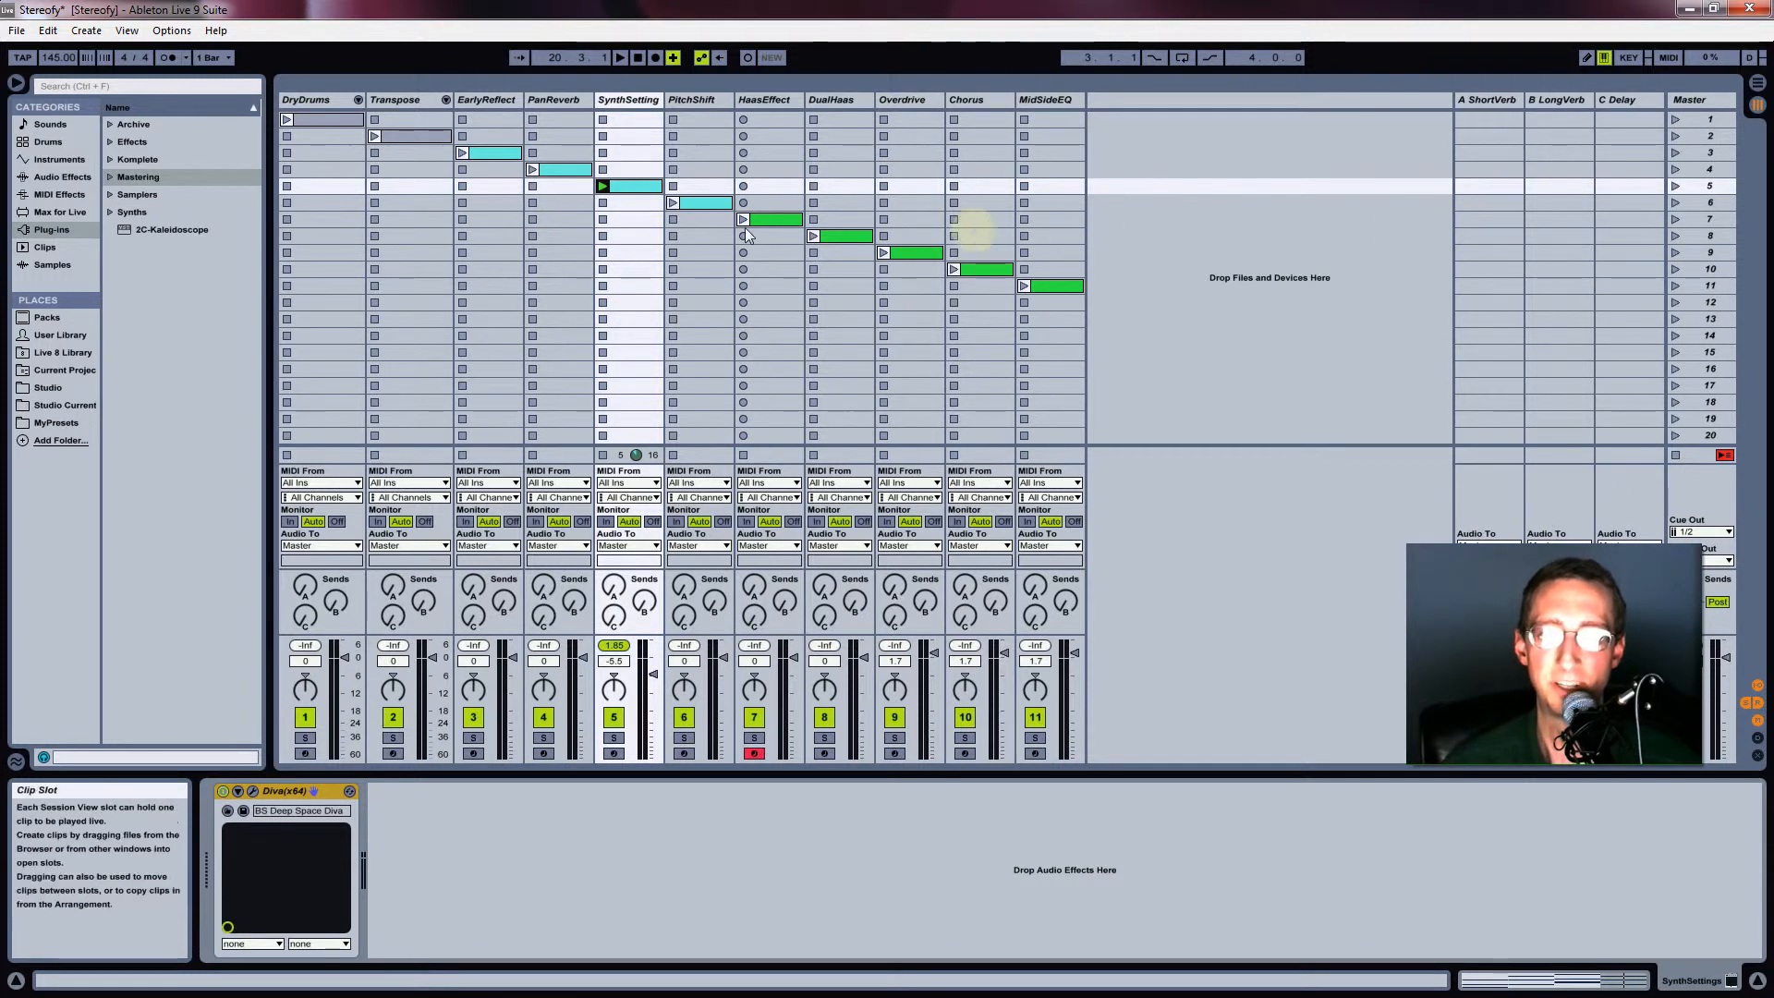
# Play scene 6 and show the devices of the PitchShift track
pyautogui.click(695, 202)
pyautogui.press('space')
pyautogui.press('space')
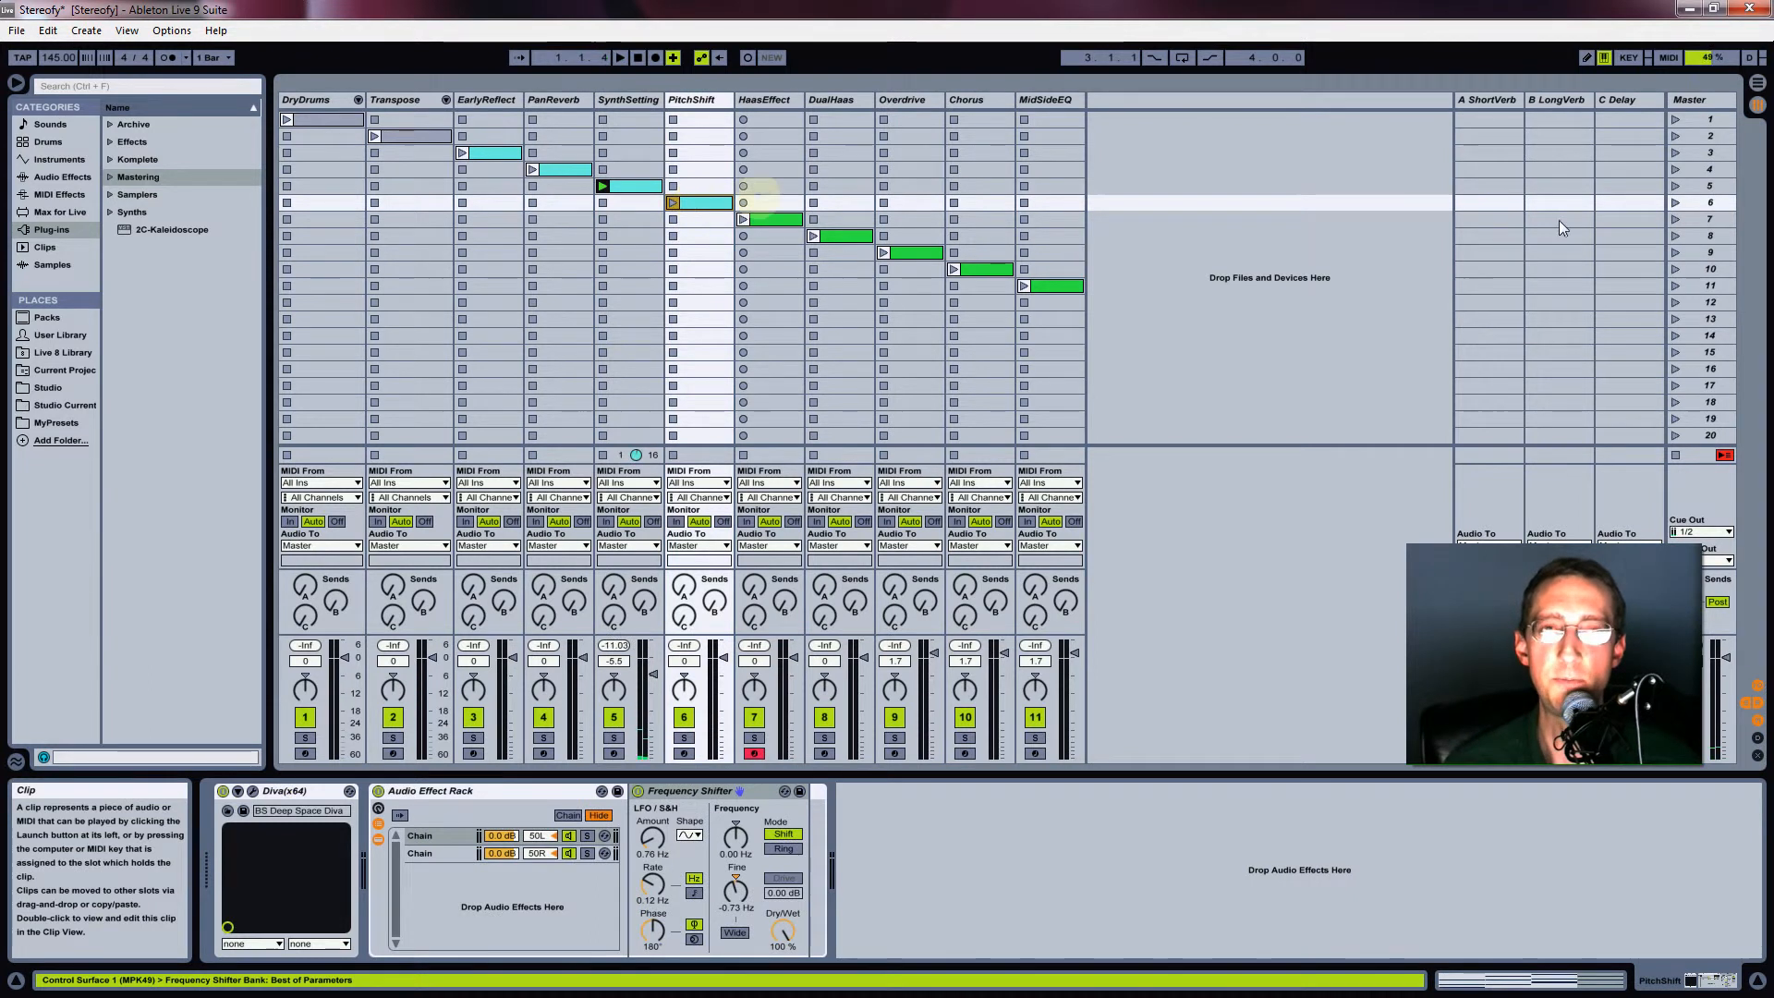
pyautogui.click(1675, 202)
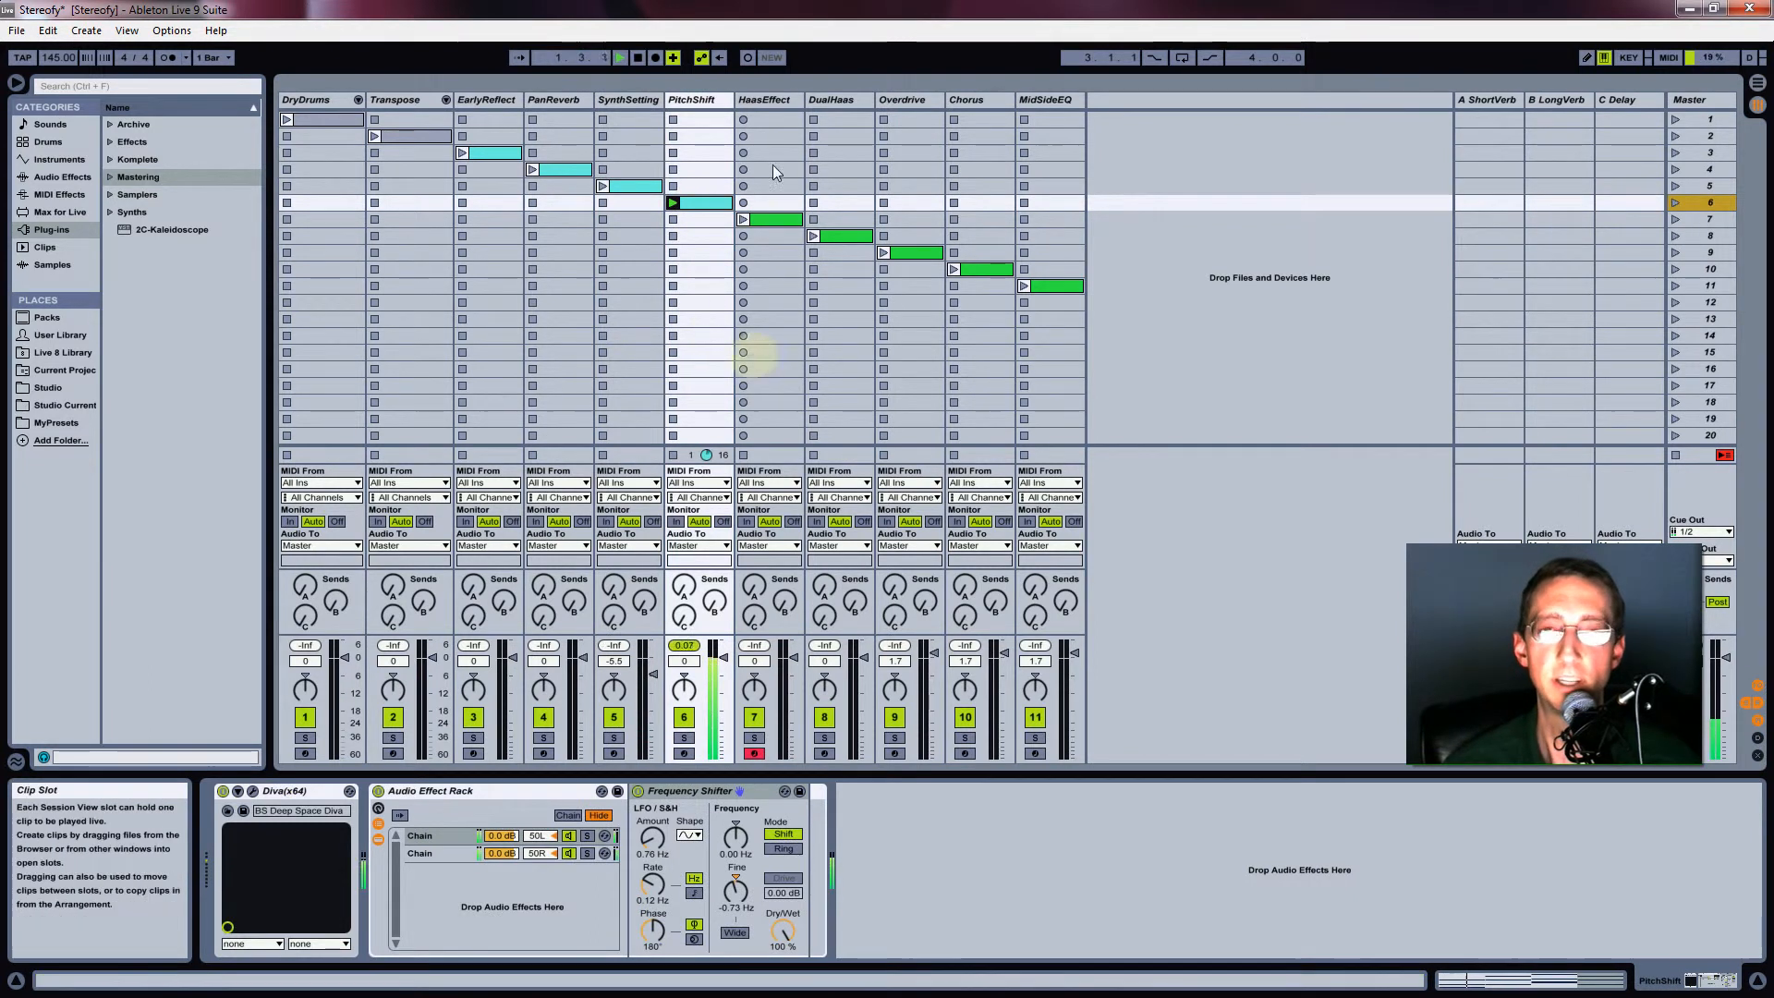
pyautogui.click(696, 102)
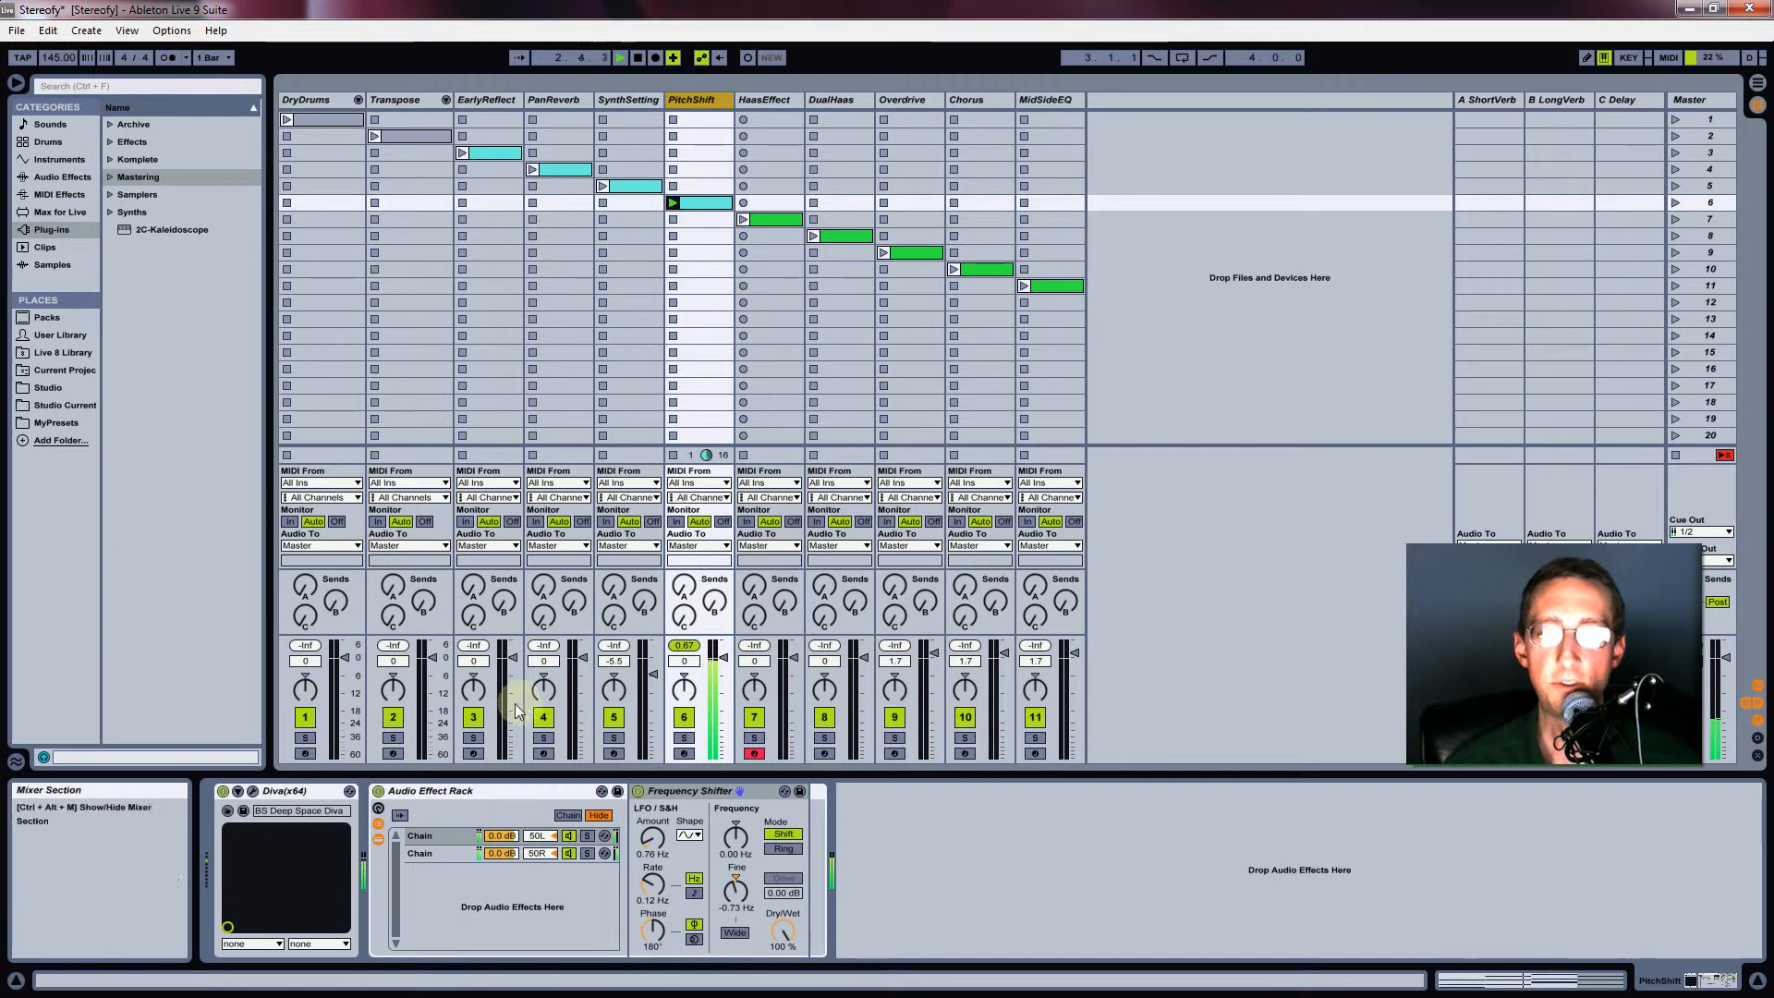
# Compare the Frequency Shifter settings of the 50L and 50R chains on the PitchShift track
pyautogui.click(429, 852)
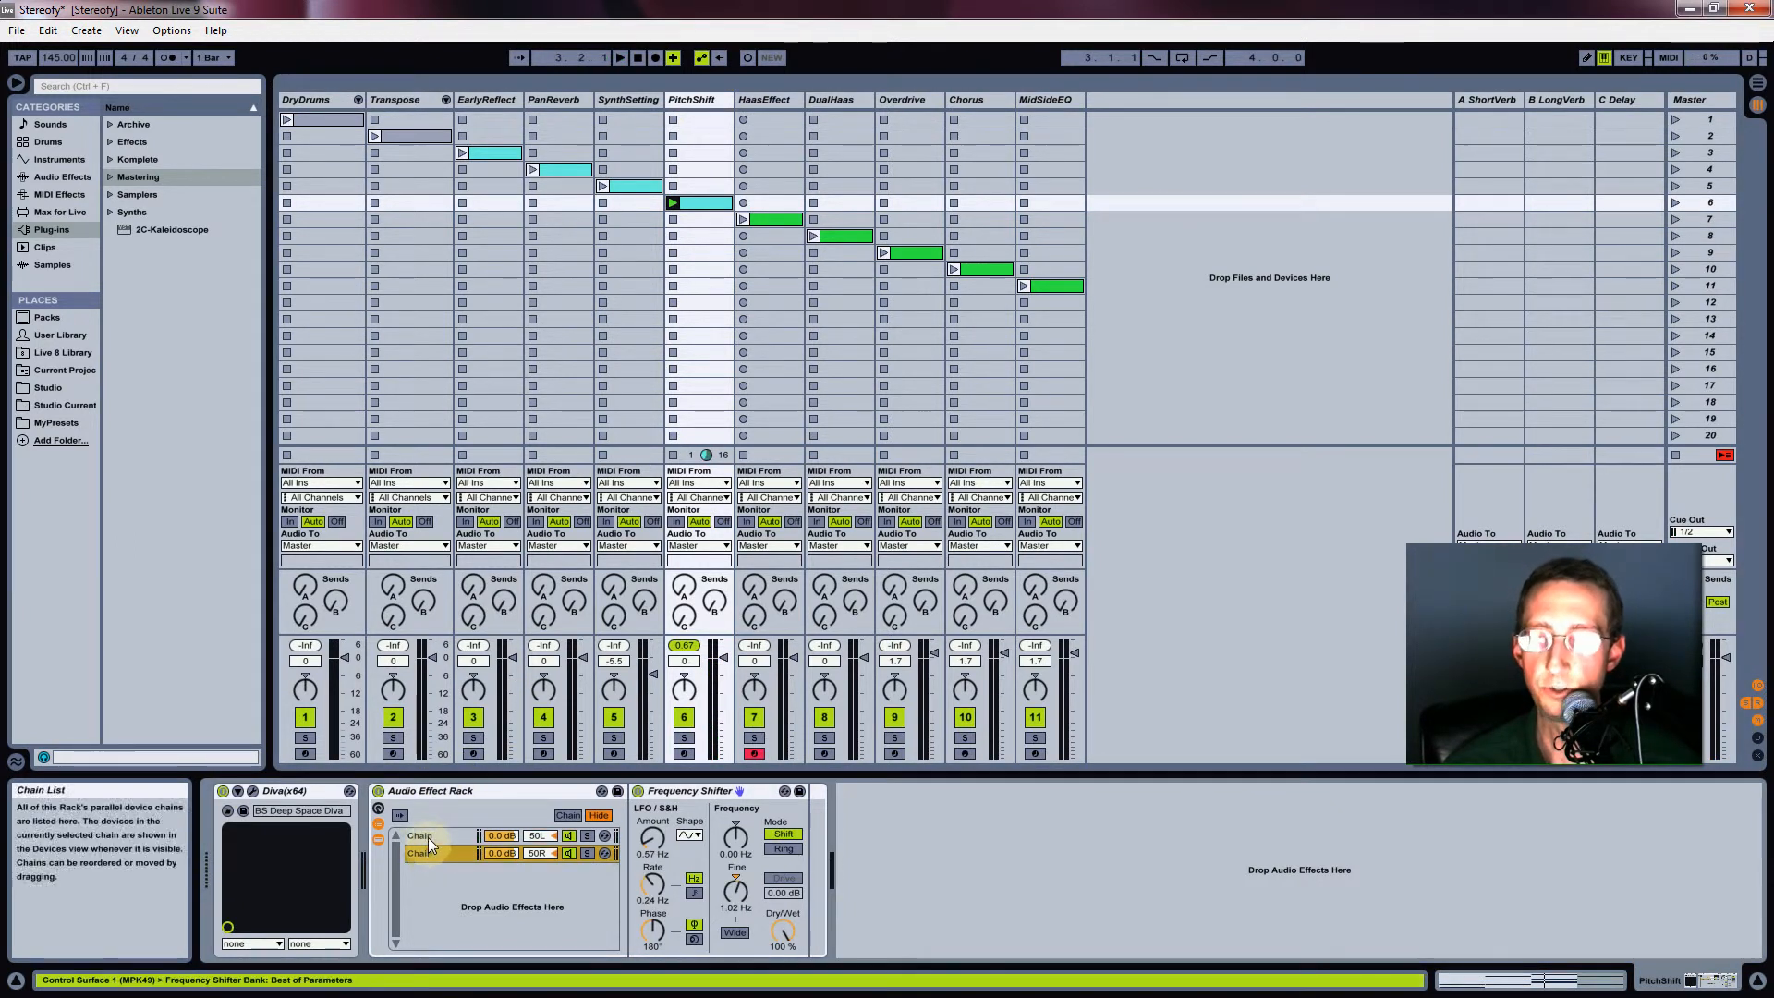
pyautogui.click(429, 836)
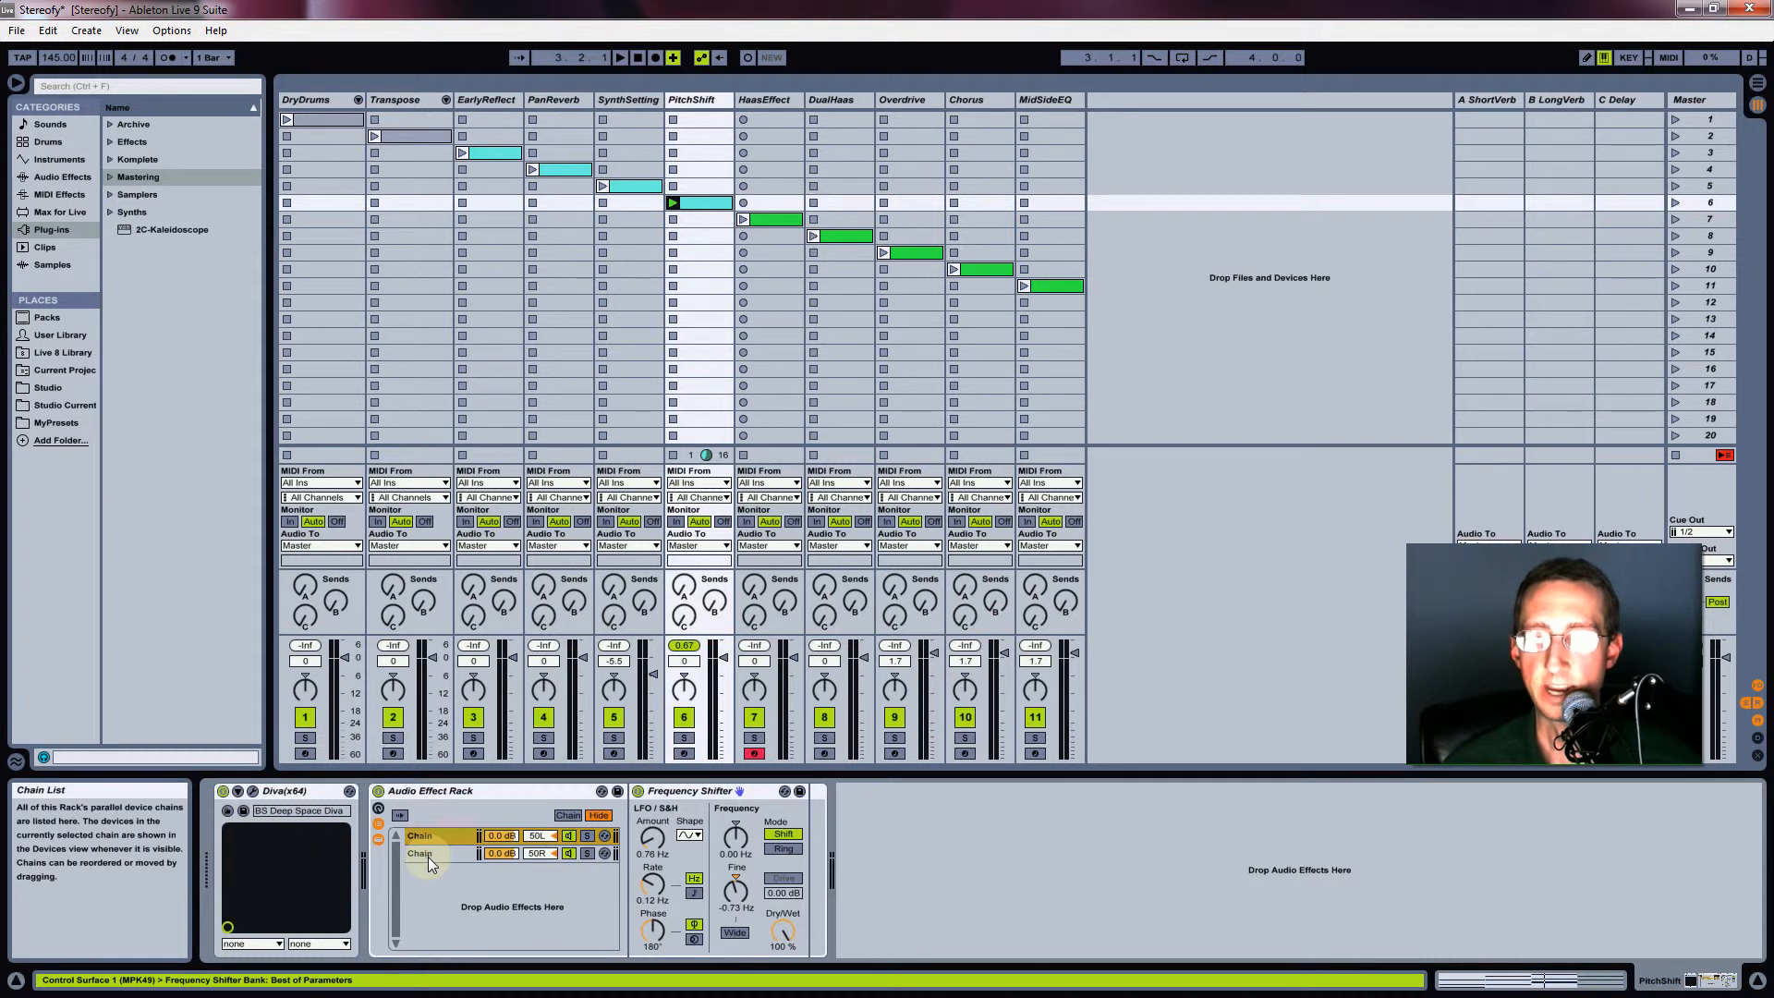
pyautogui.click(429, 856)
pyautogui.click(686, 791)
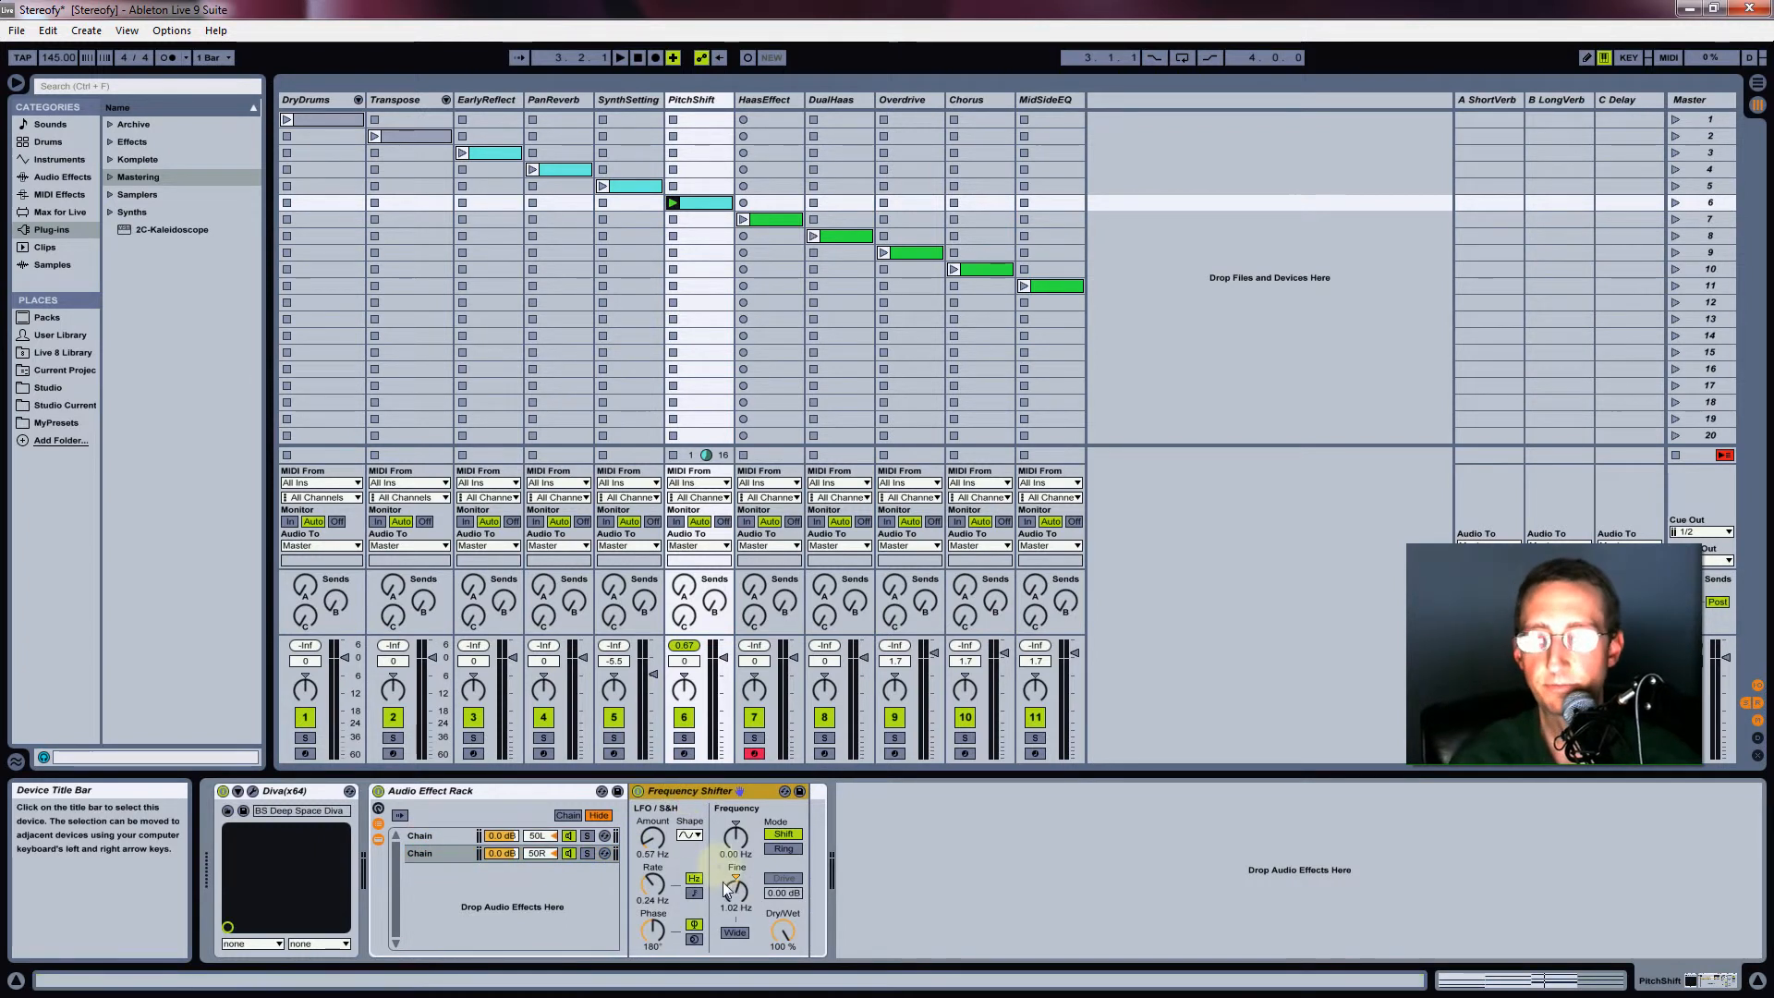
pyautogui.click(434, 836)
# Resume playback and toggle the PitchShift track's Audio Effect Rack off and on for comparison
pyautogui.press('space')
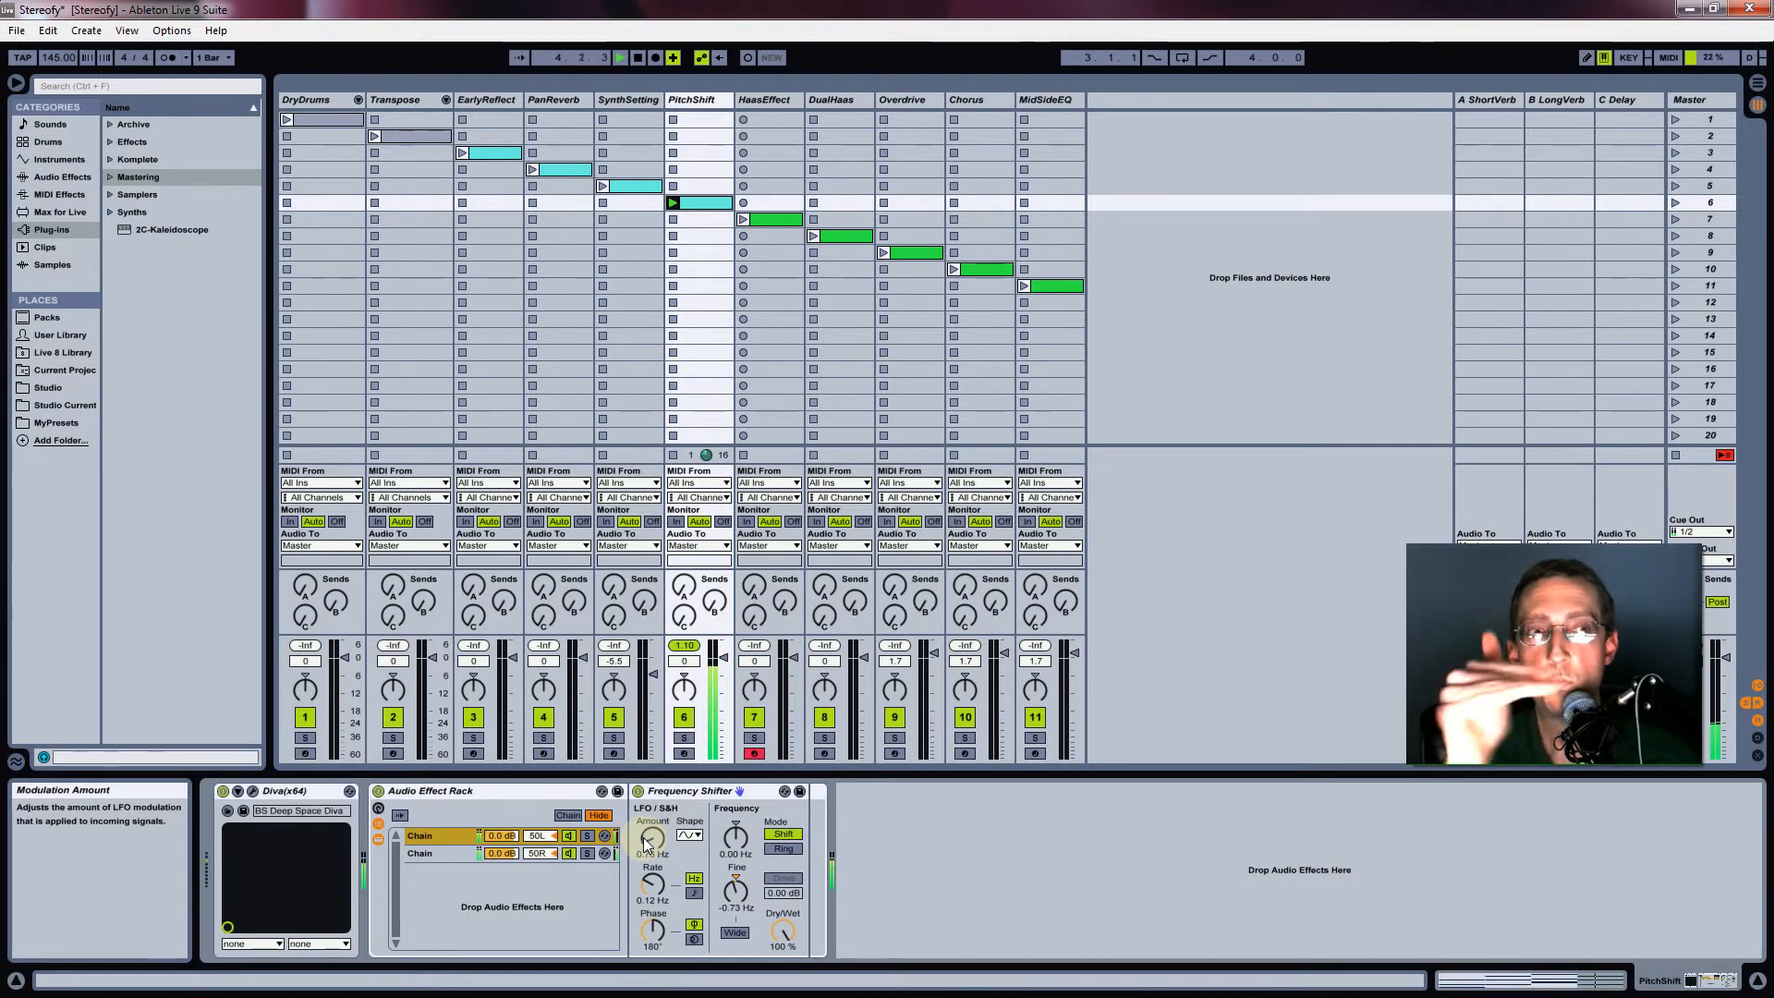
pyautogui.click(378, 792)
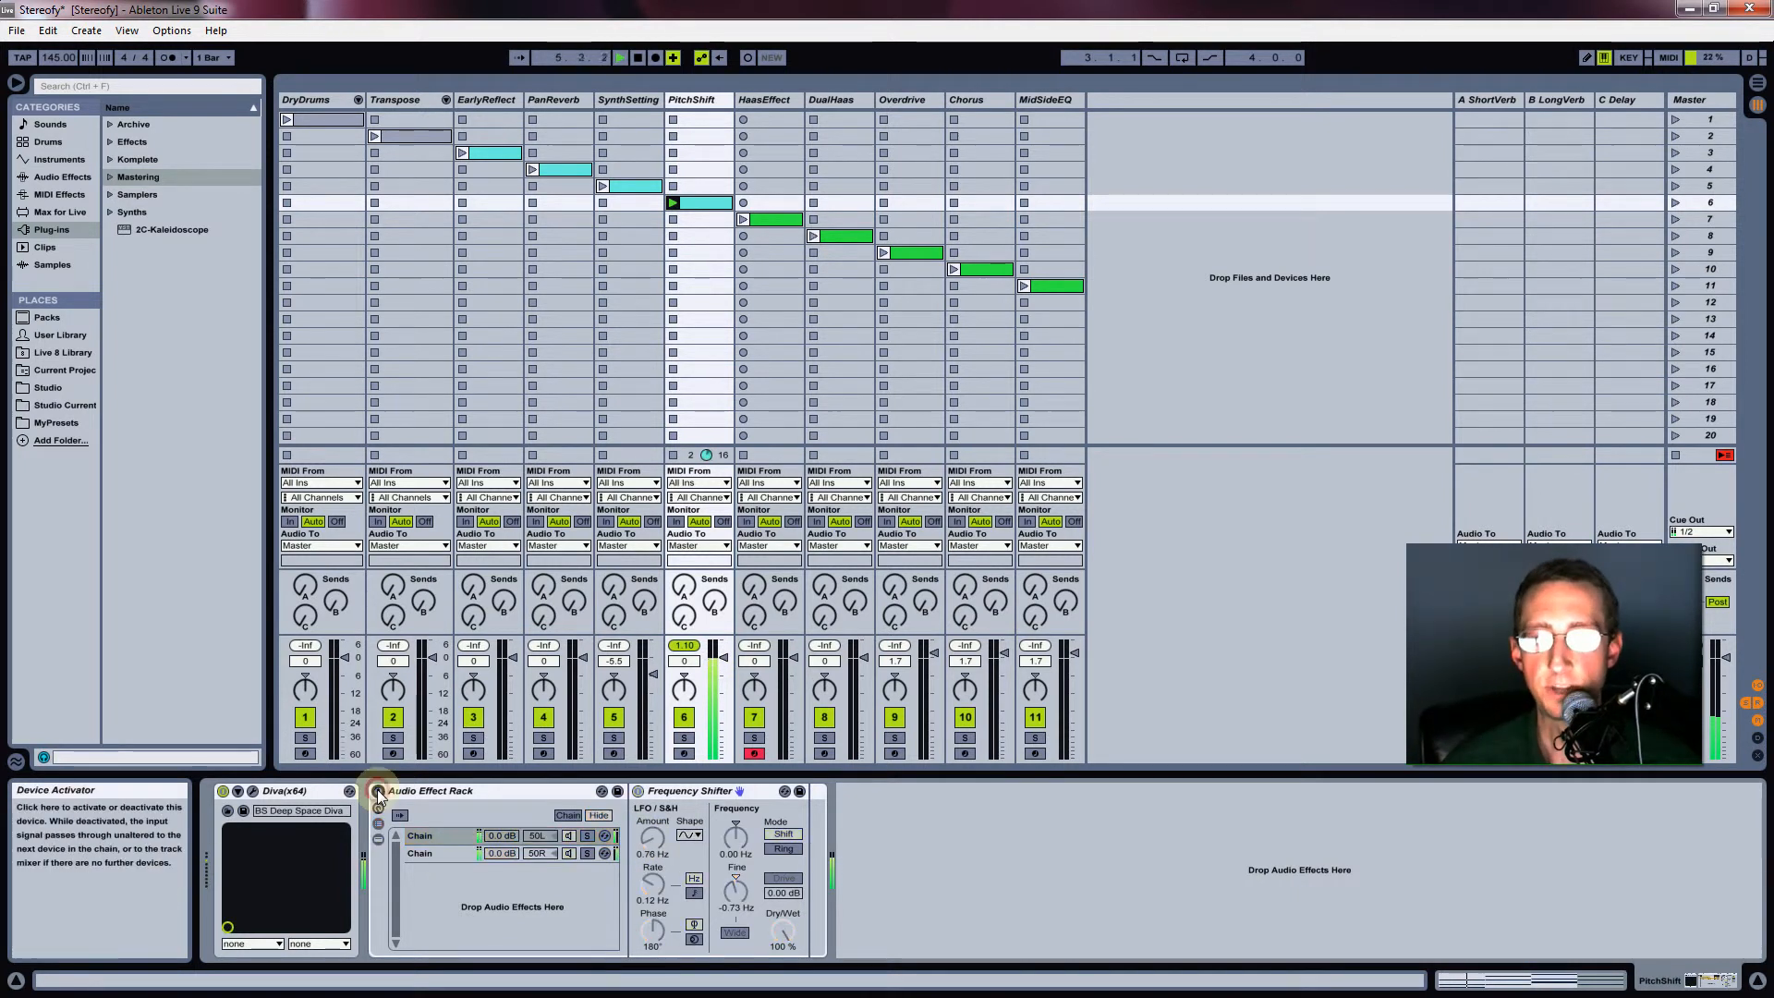
pyautogui.click(378, 792)
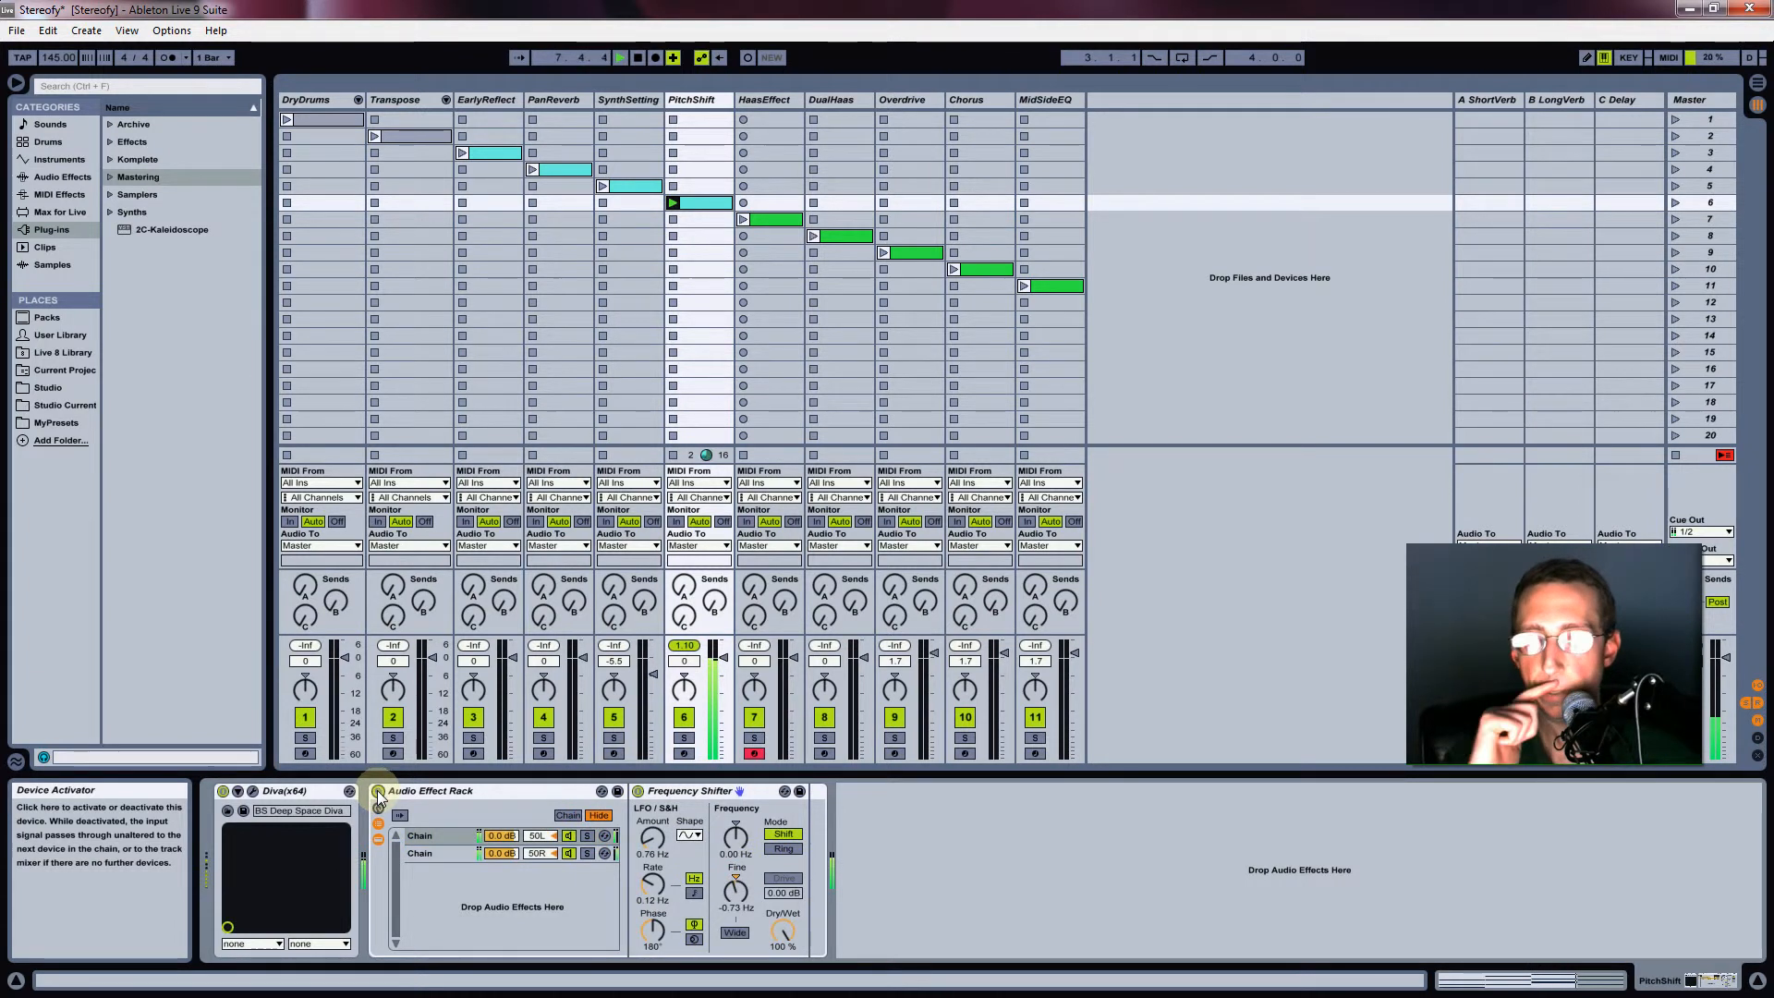
# Play scene 7 with the HaasEffect rack turned off, examine Diva's ARP Rings of Saturn patch, and close its window
pyautogui.click(763, 222)
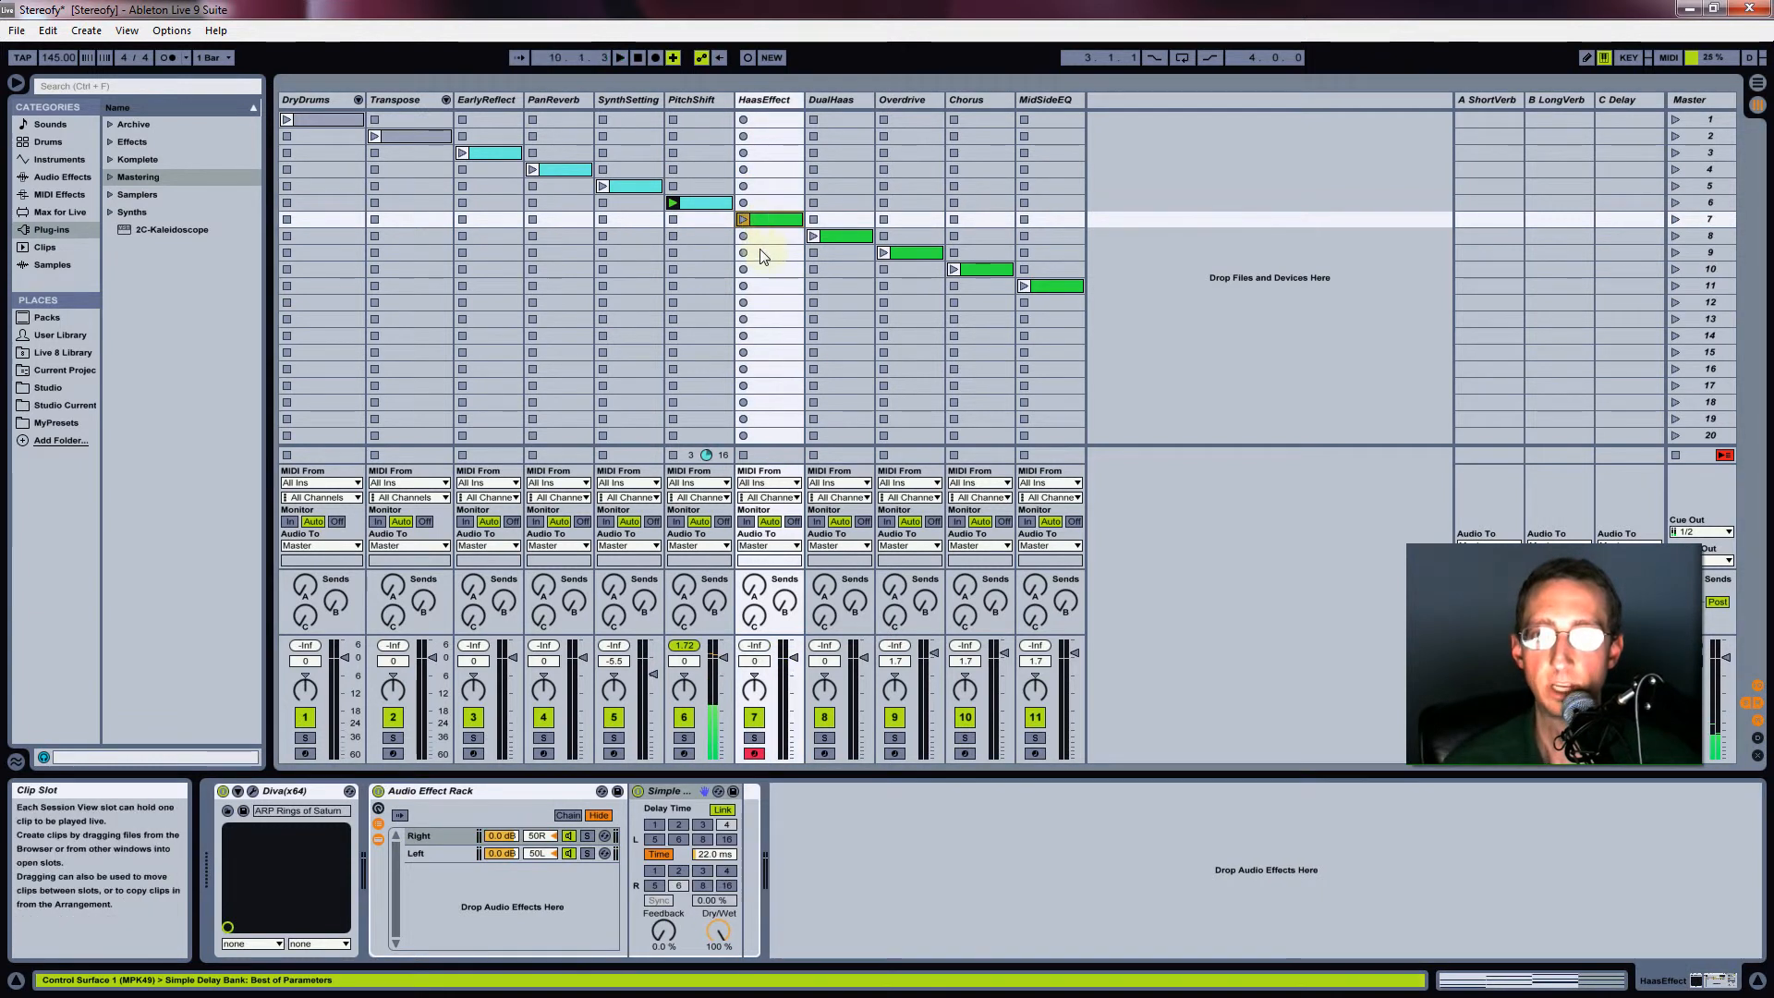
pyautogui.click(1674, 222)
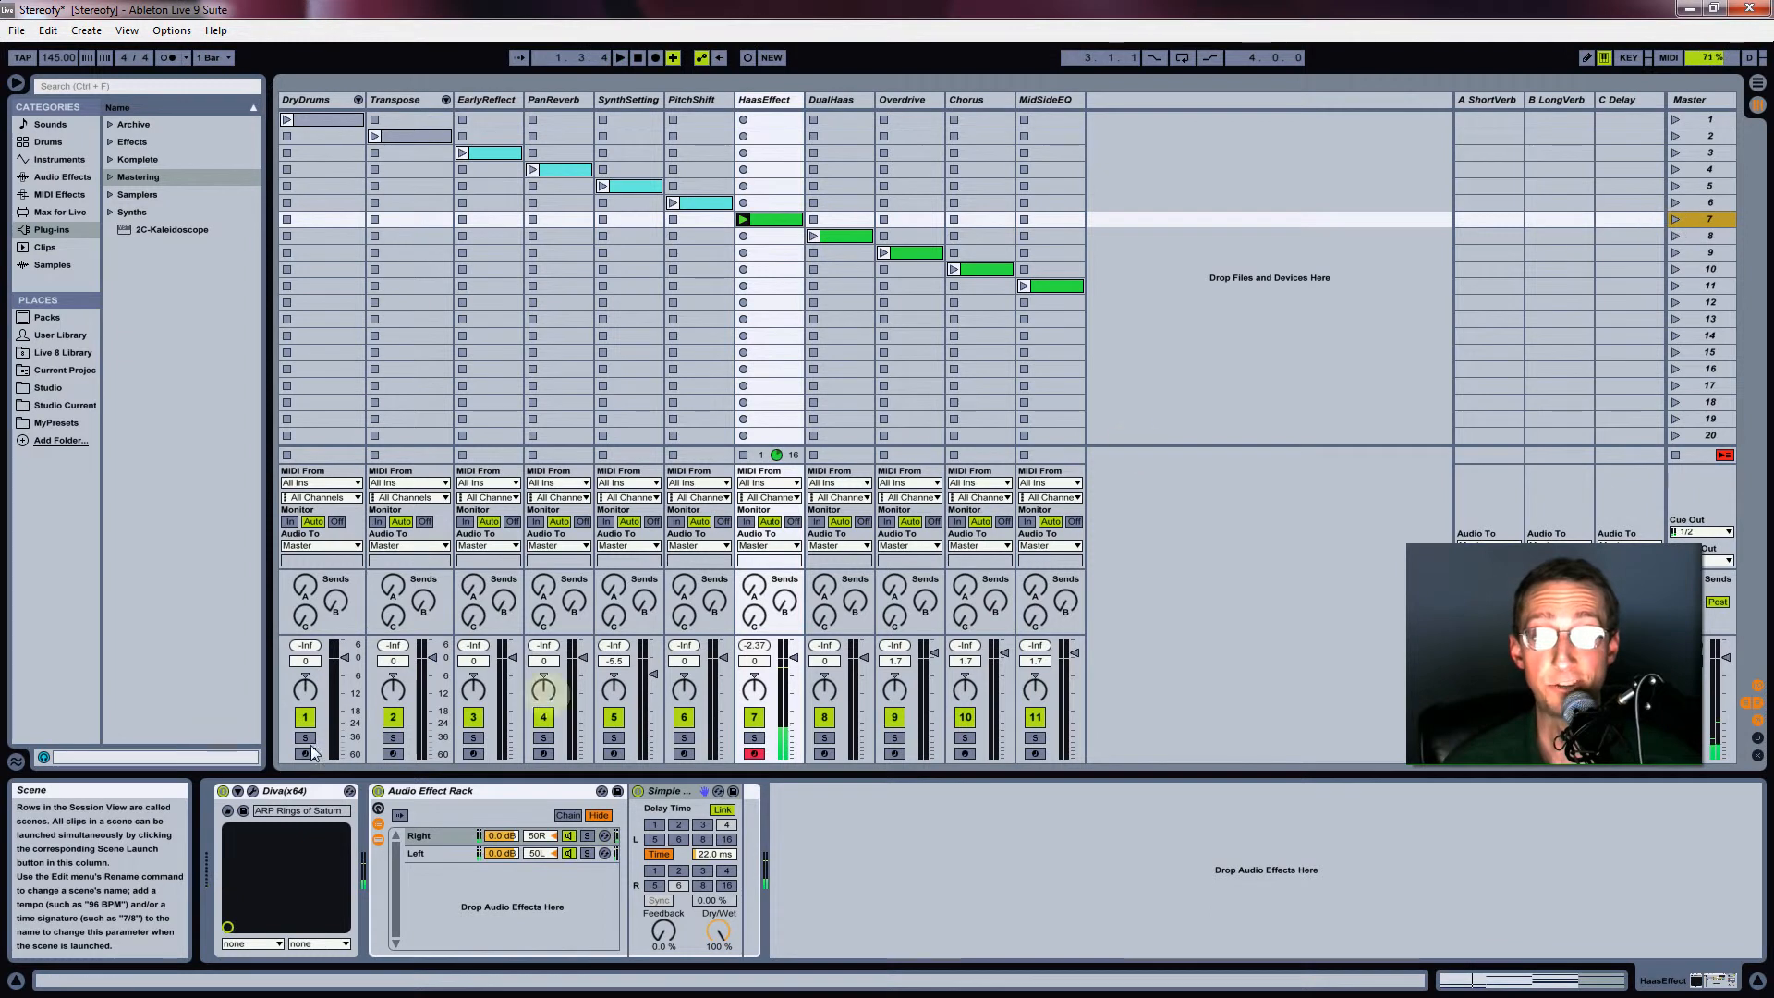
pyautogui.click(377, 791)
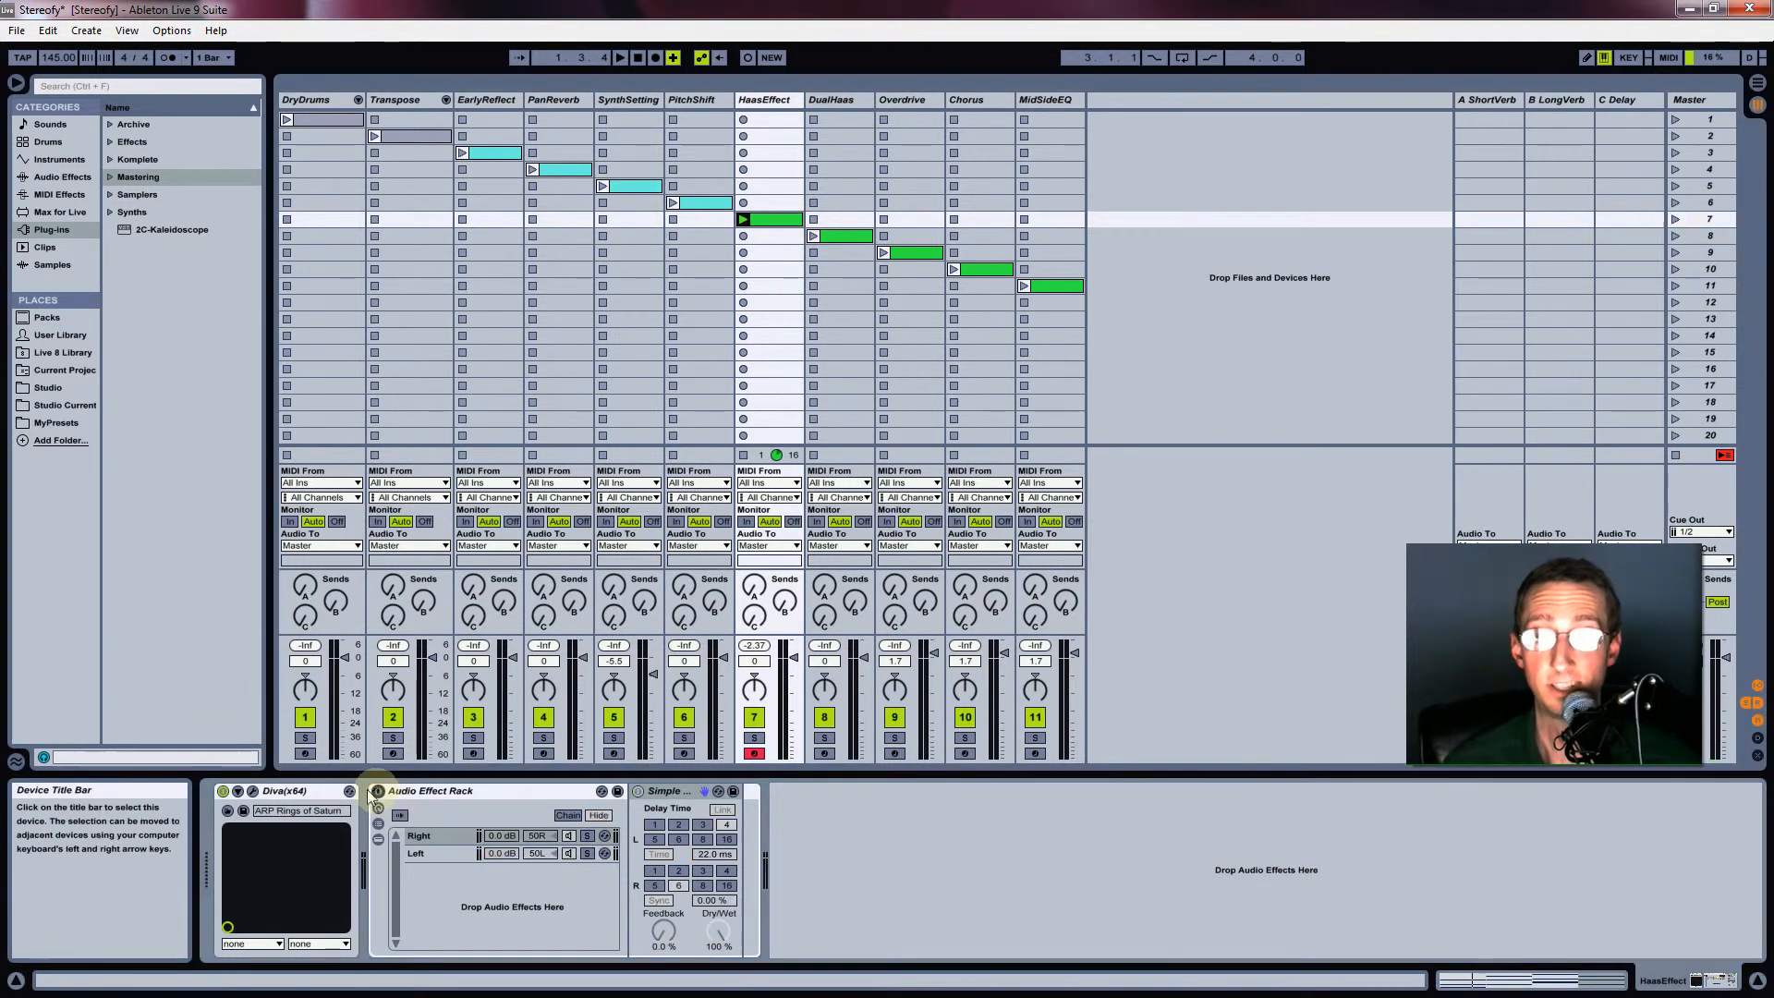
pyautogui.click(253, 792)
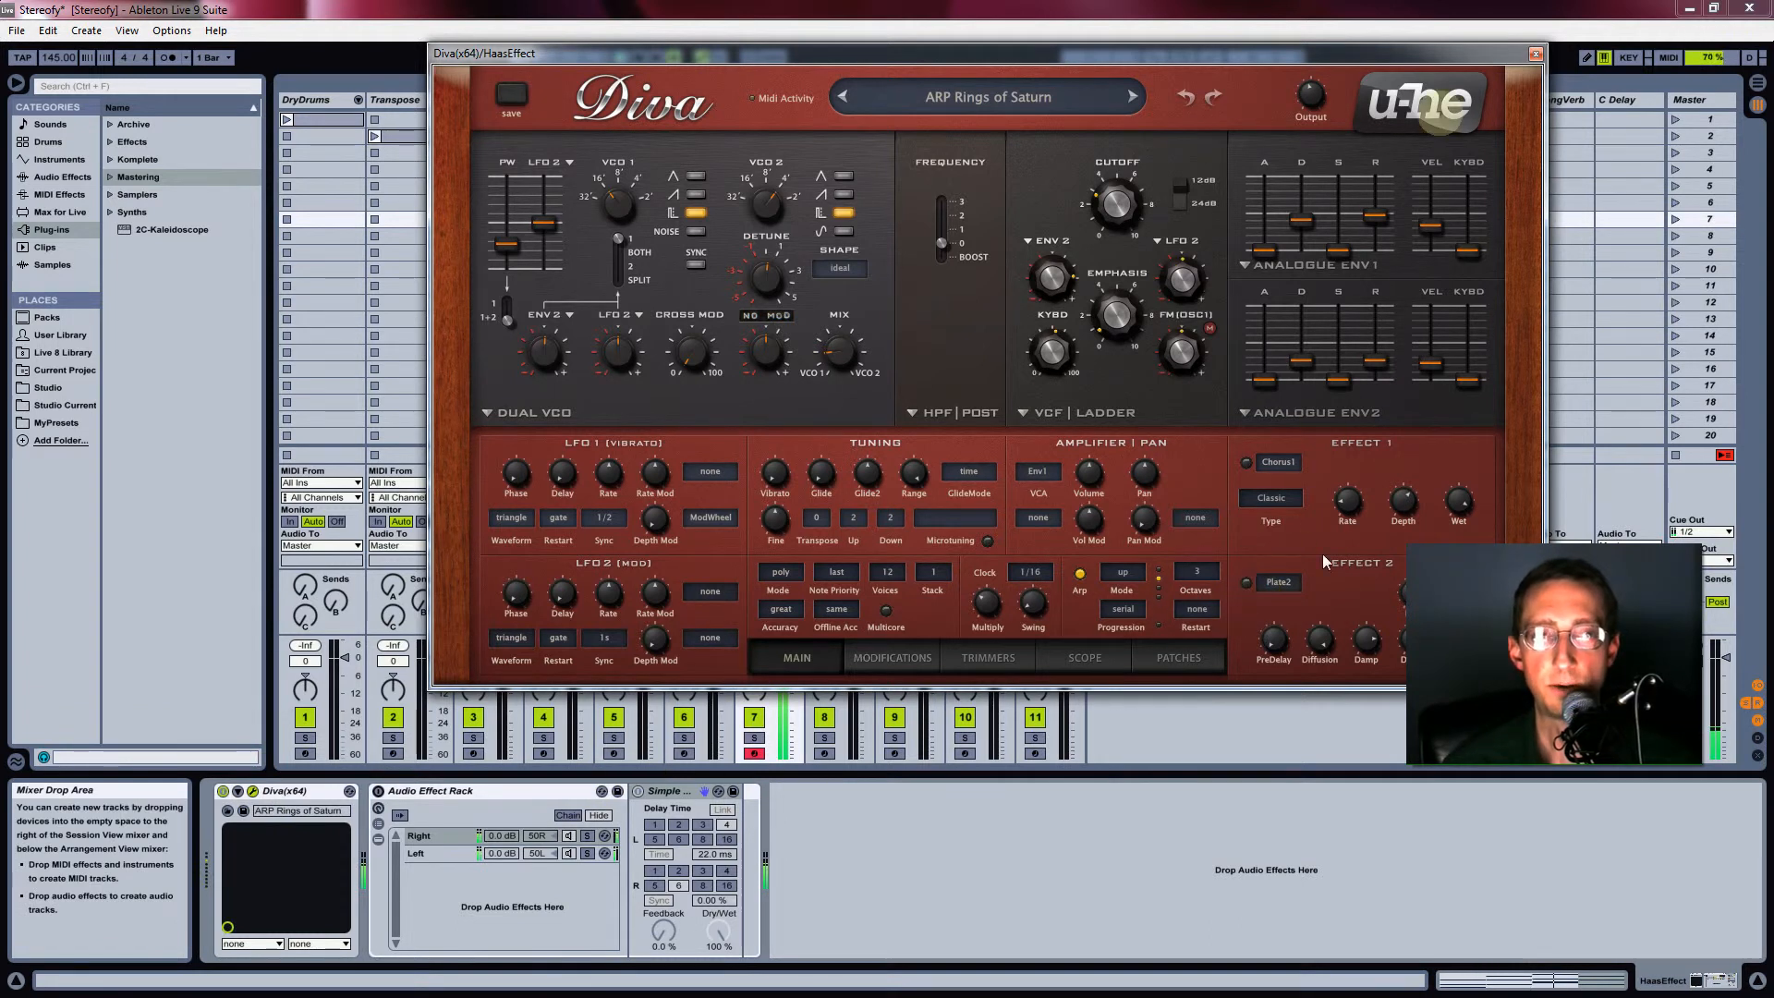
pyautogui.click(1535, 57)
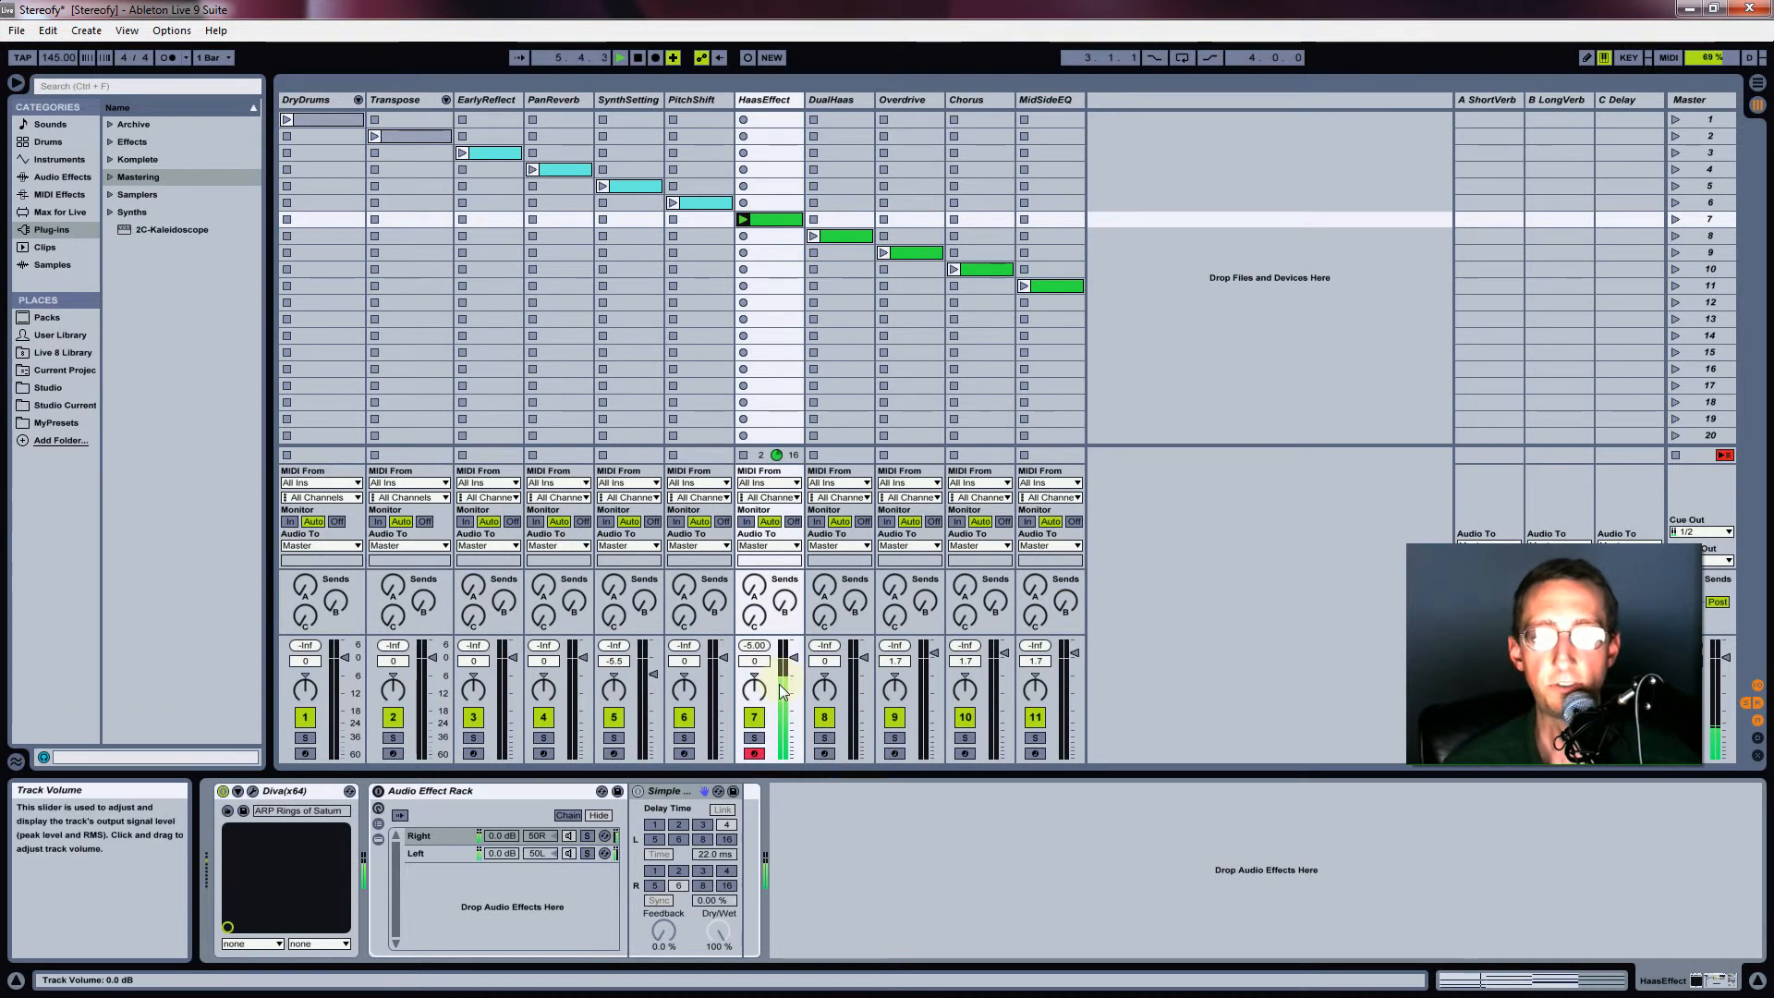
# Turn the HaasEffect track's Audio Effect Rack back on and compare its Left and Right chains
pyautogui.click(378, 791)
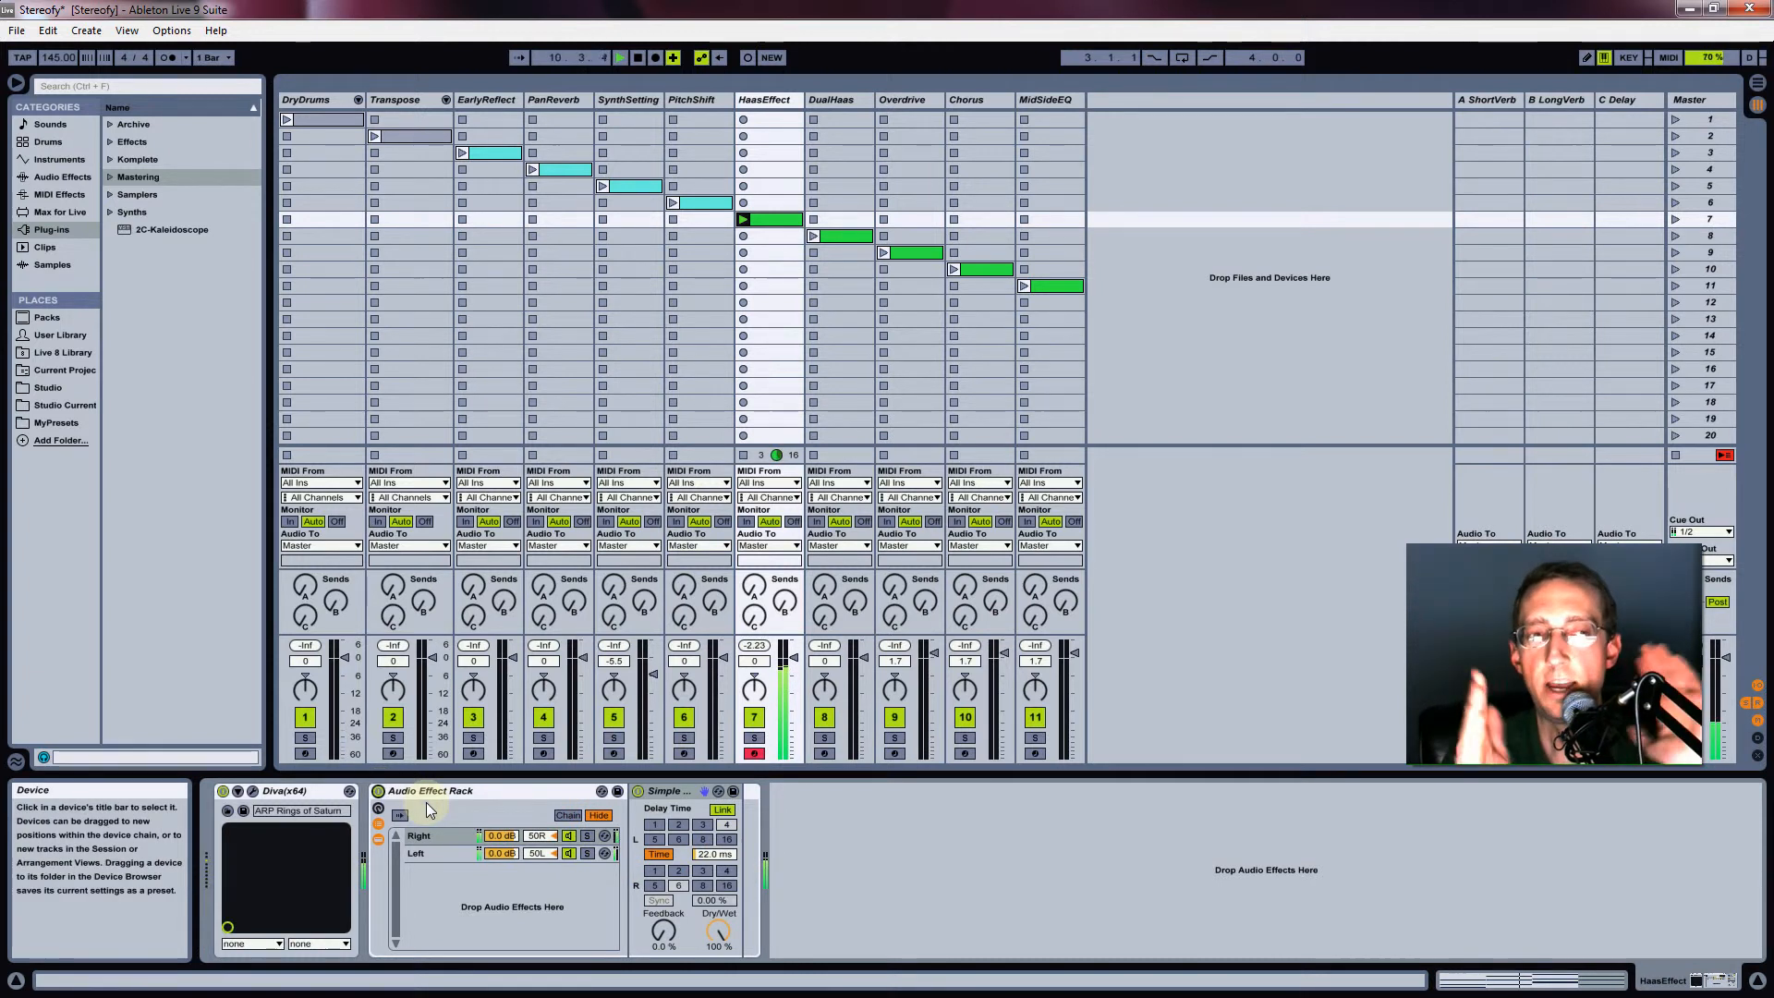
pyautogui.click(429, 851)
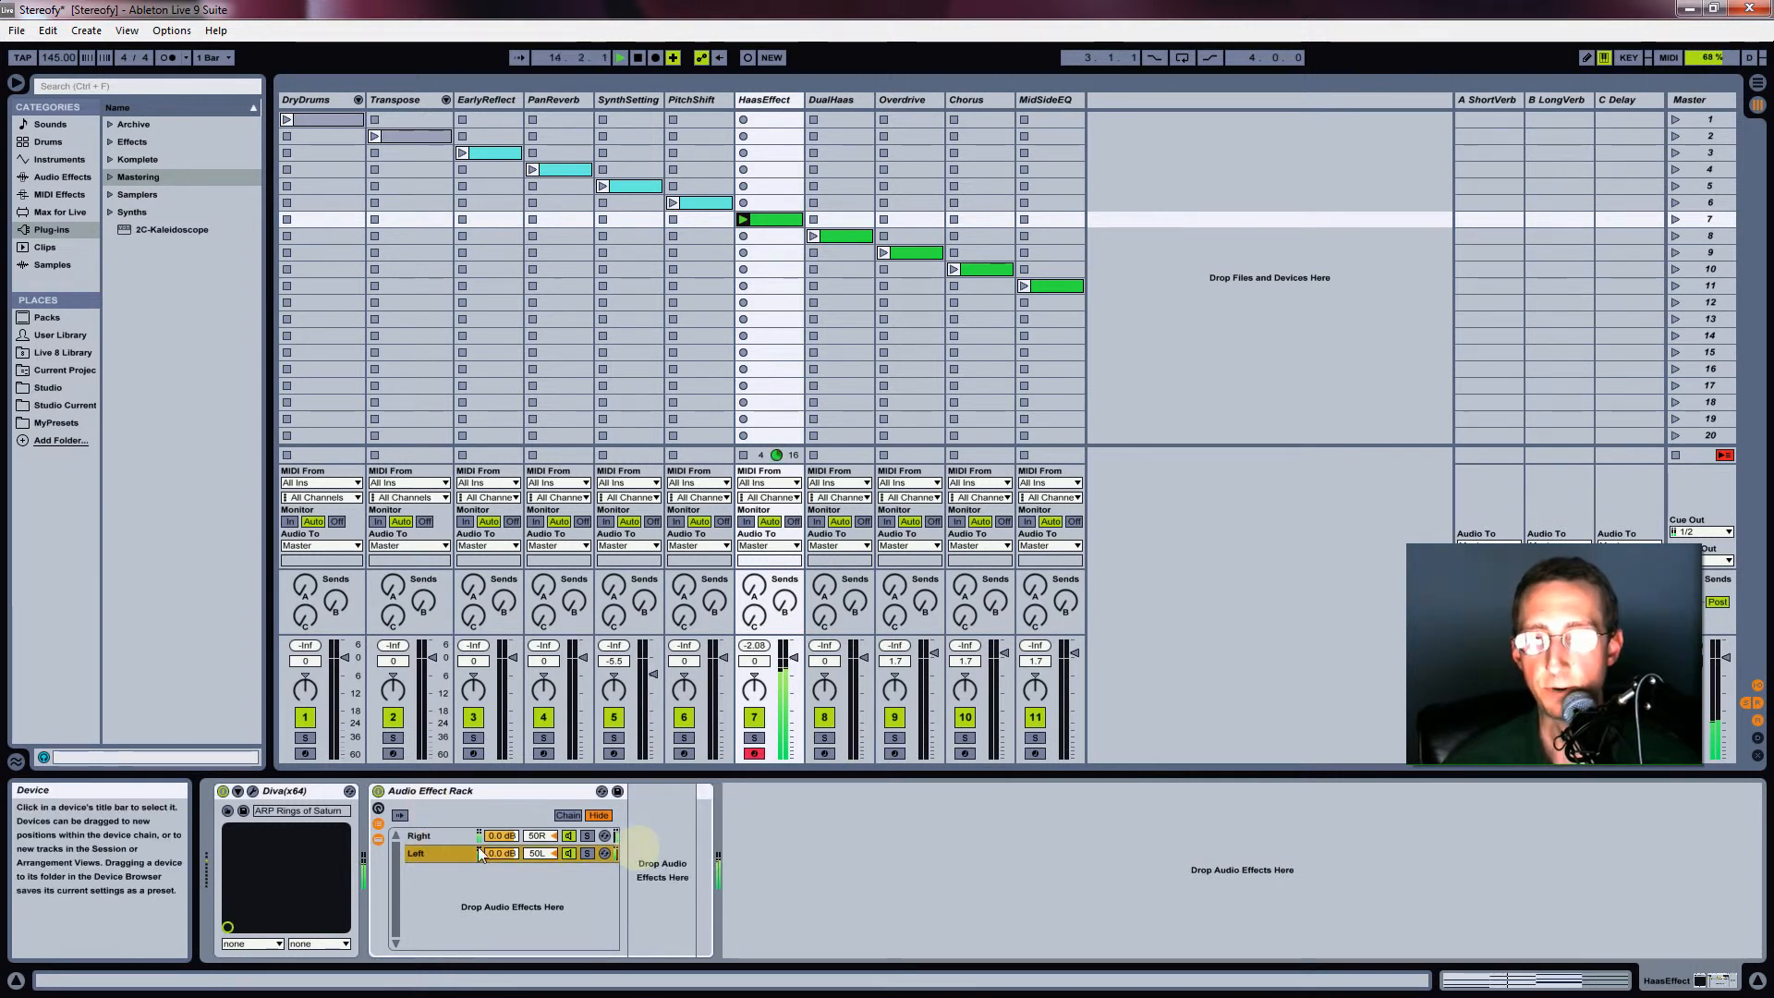
pyautogui.click(417, 835)
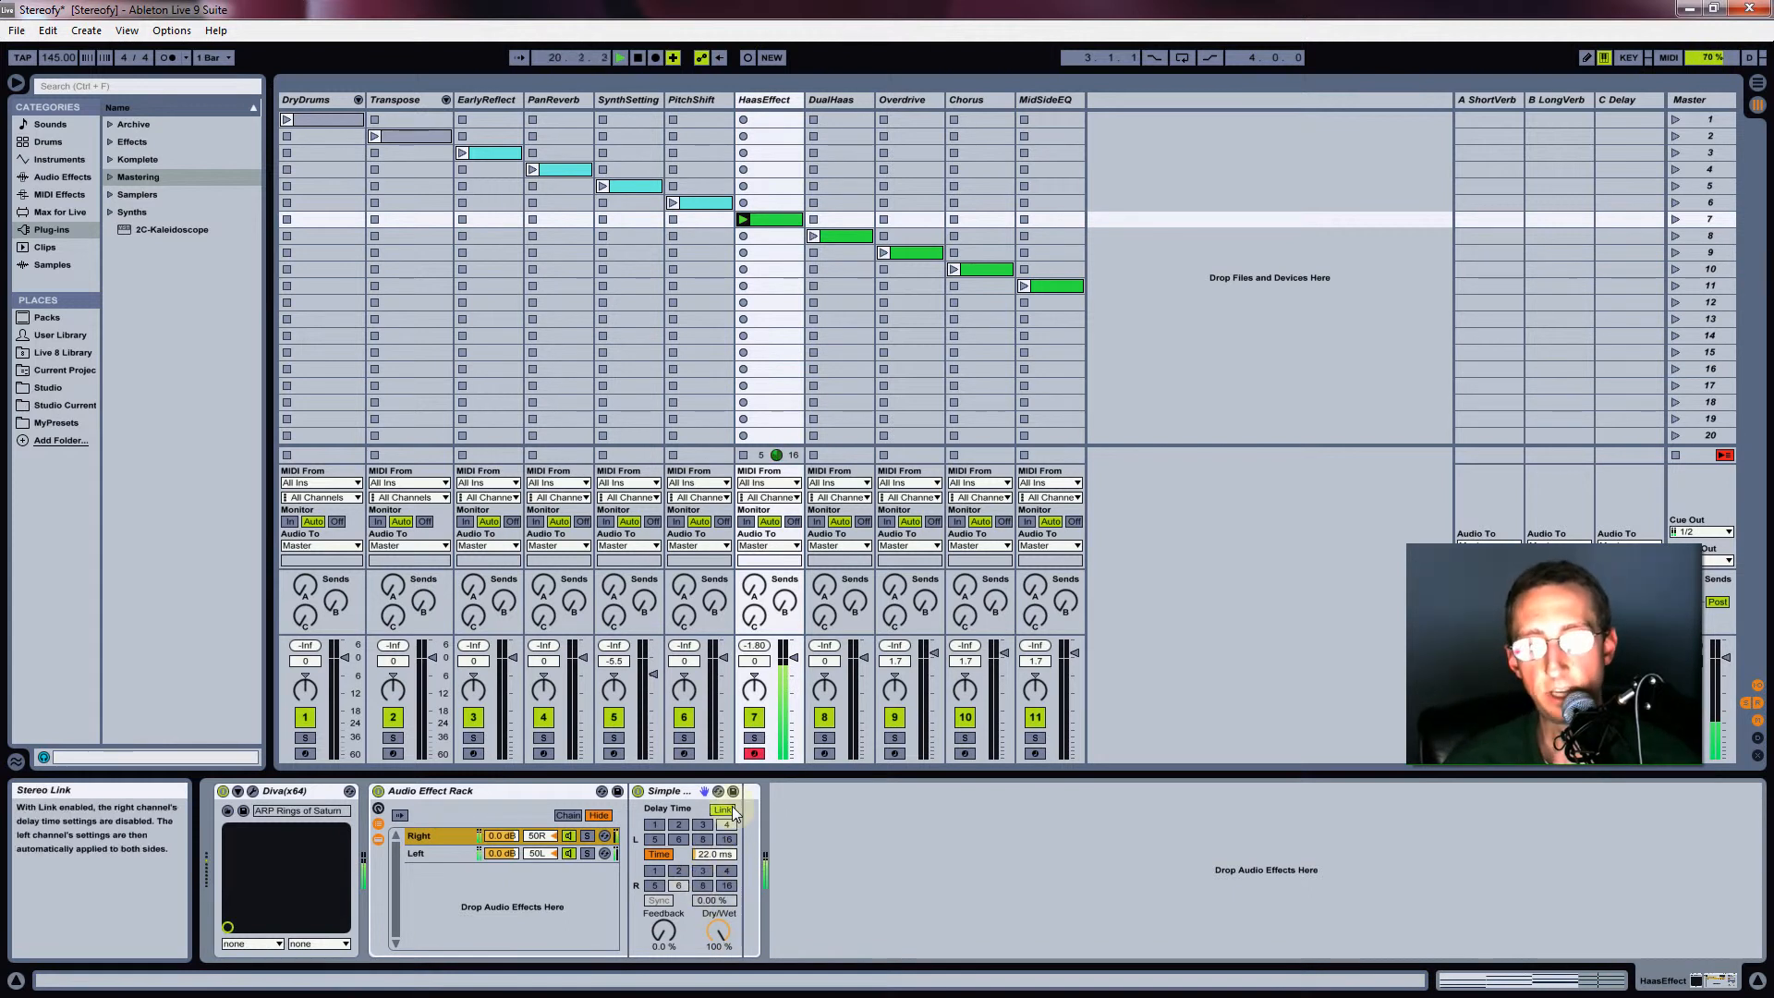
# Try the HaasEffect Simple Delay in Sync mode and with added feedback, returning it to Time mode with 0% feedback
pyautogui.click(659, 854)
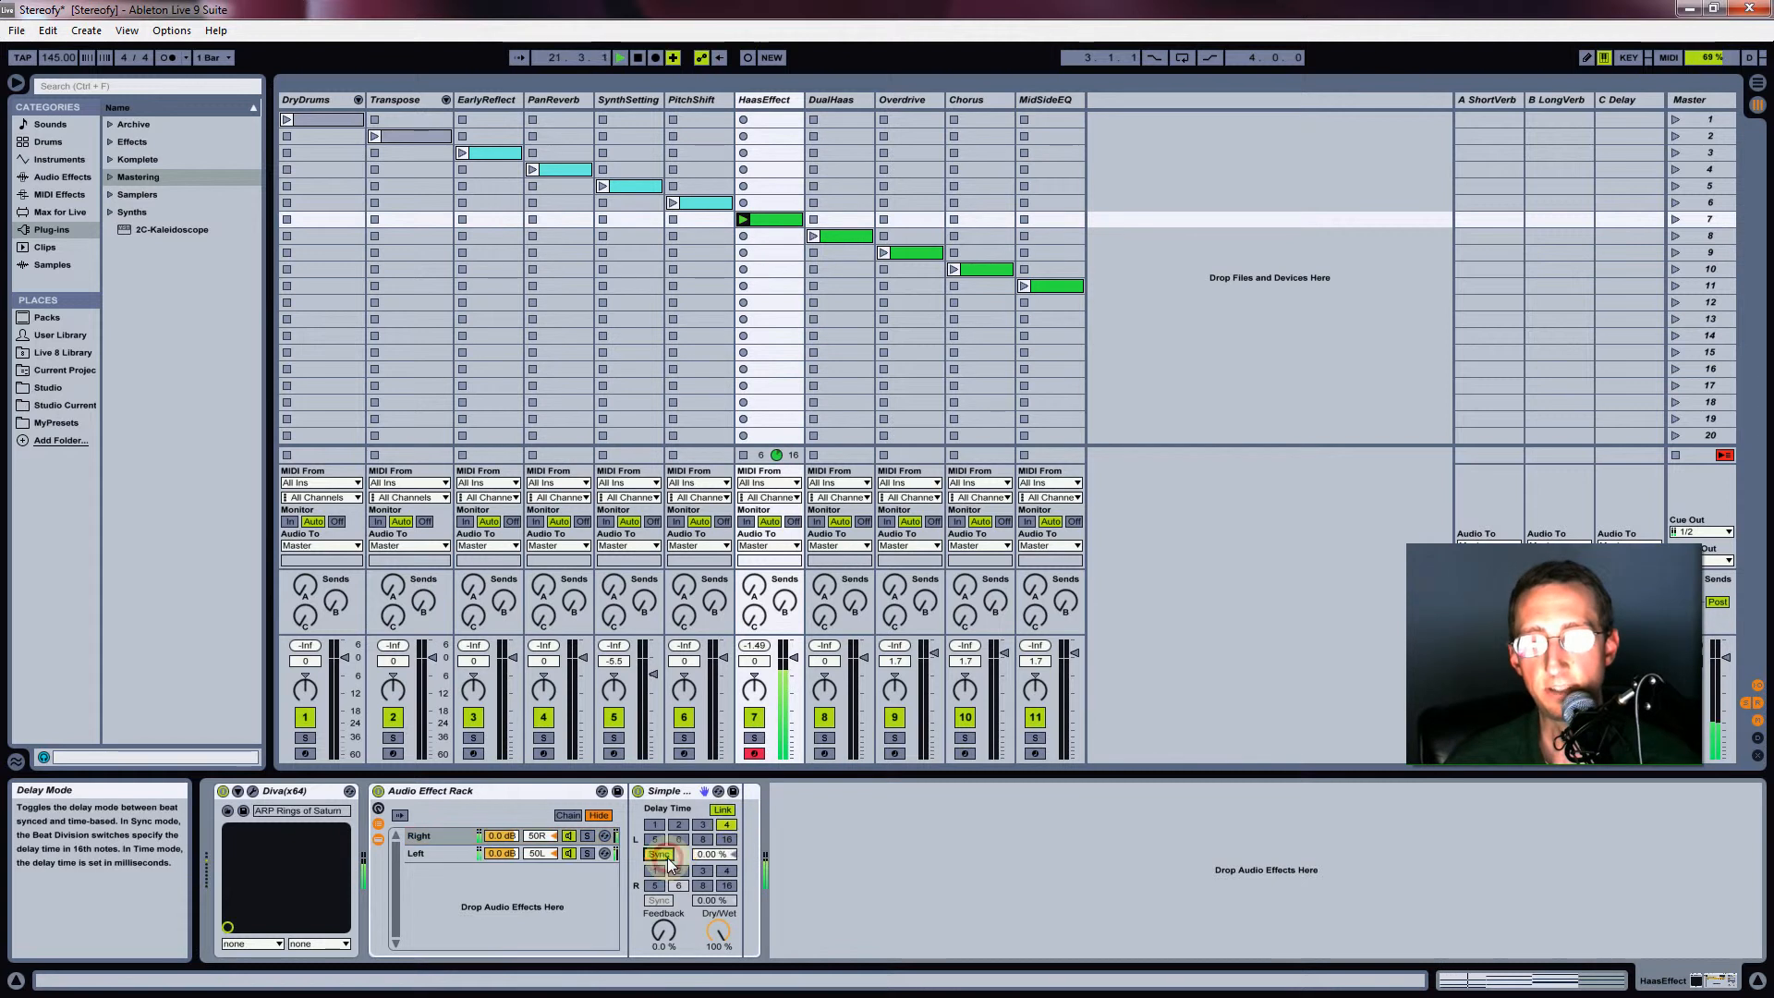
pyautogui.click(667, 858)
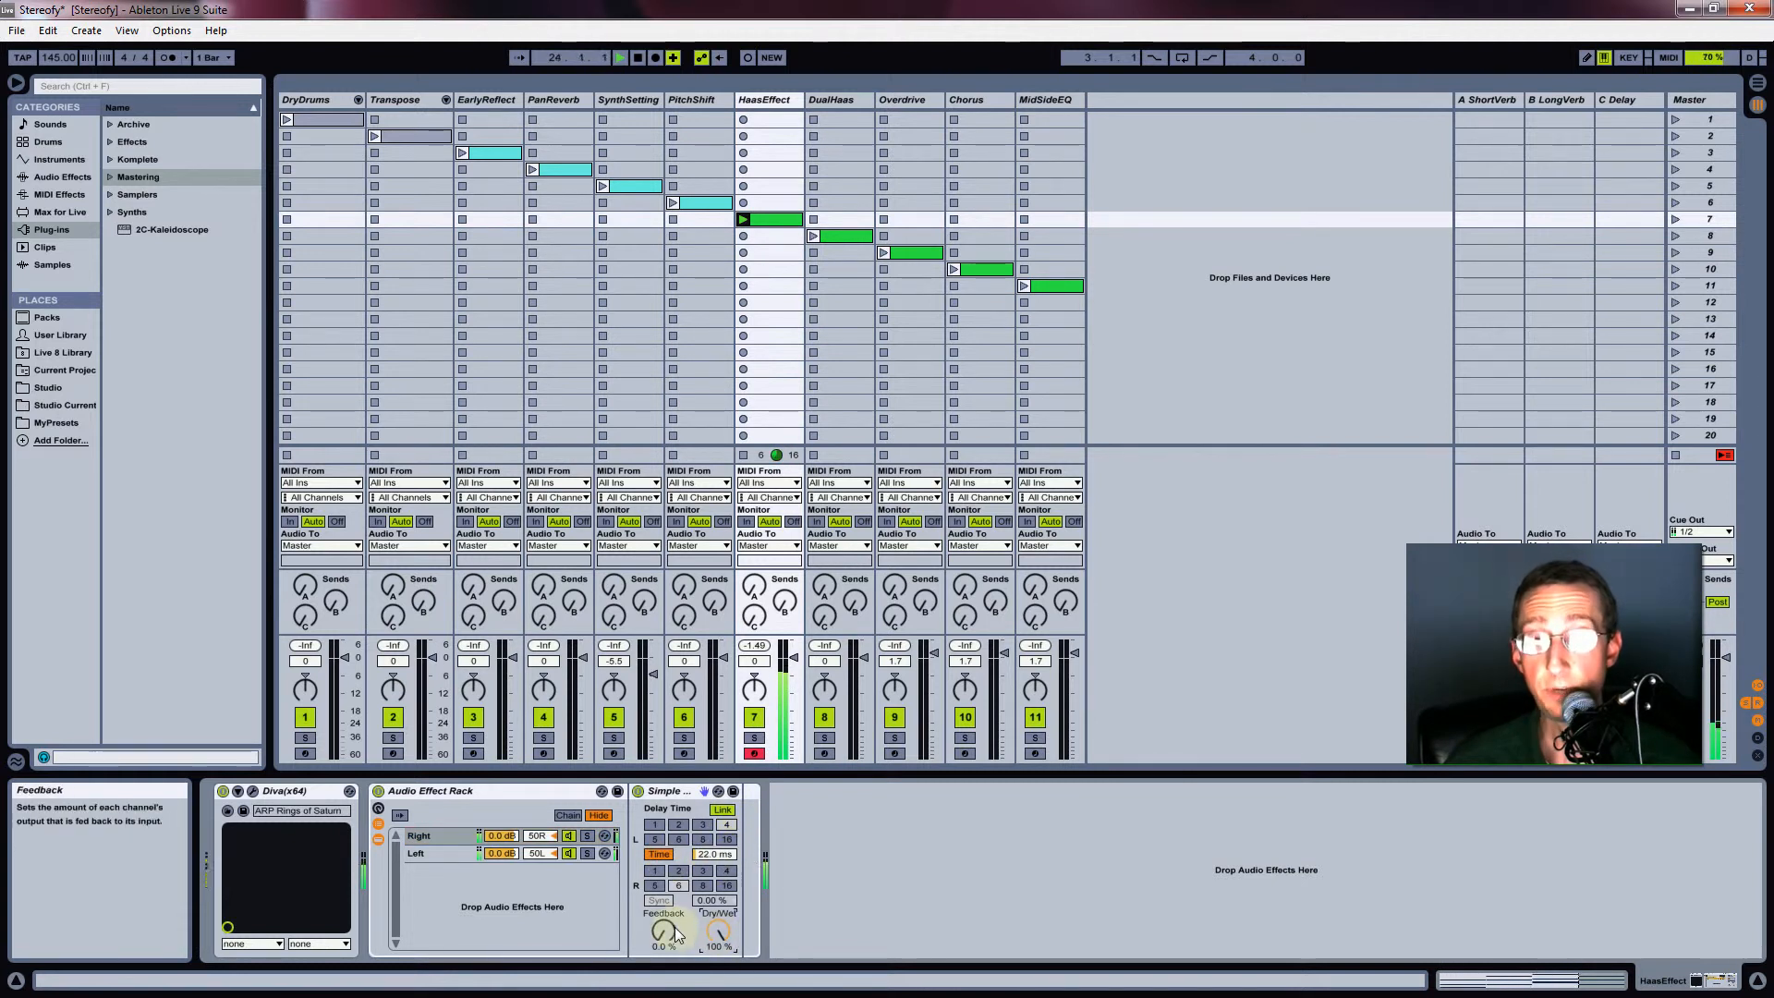
pyautogui.moveTo(663, 933); pyautogui.dragTo(663, 904)
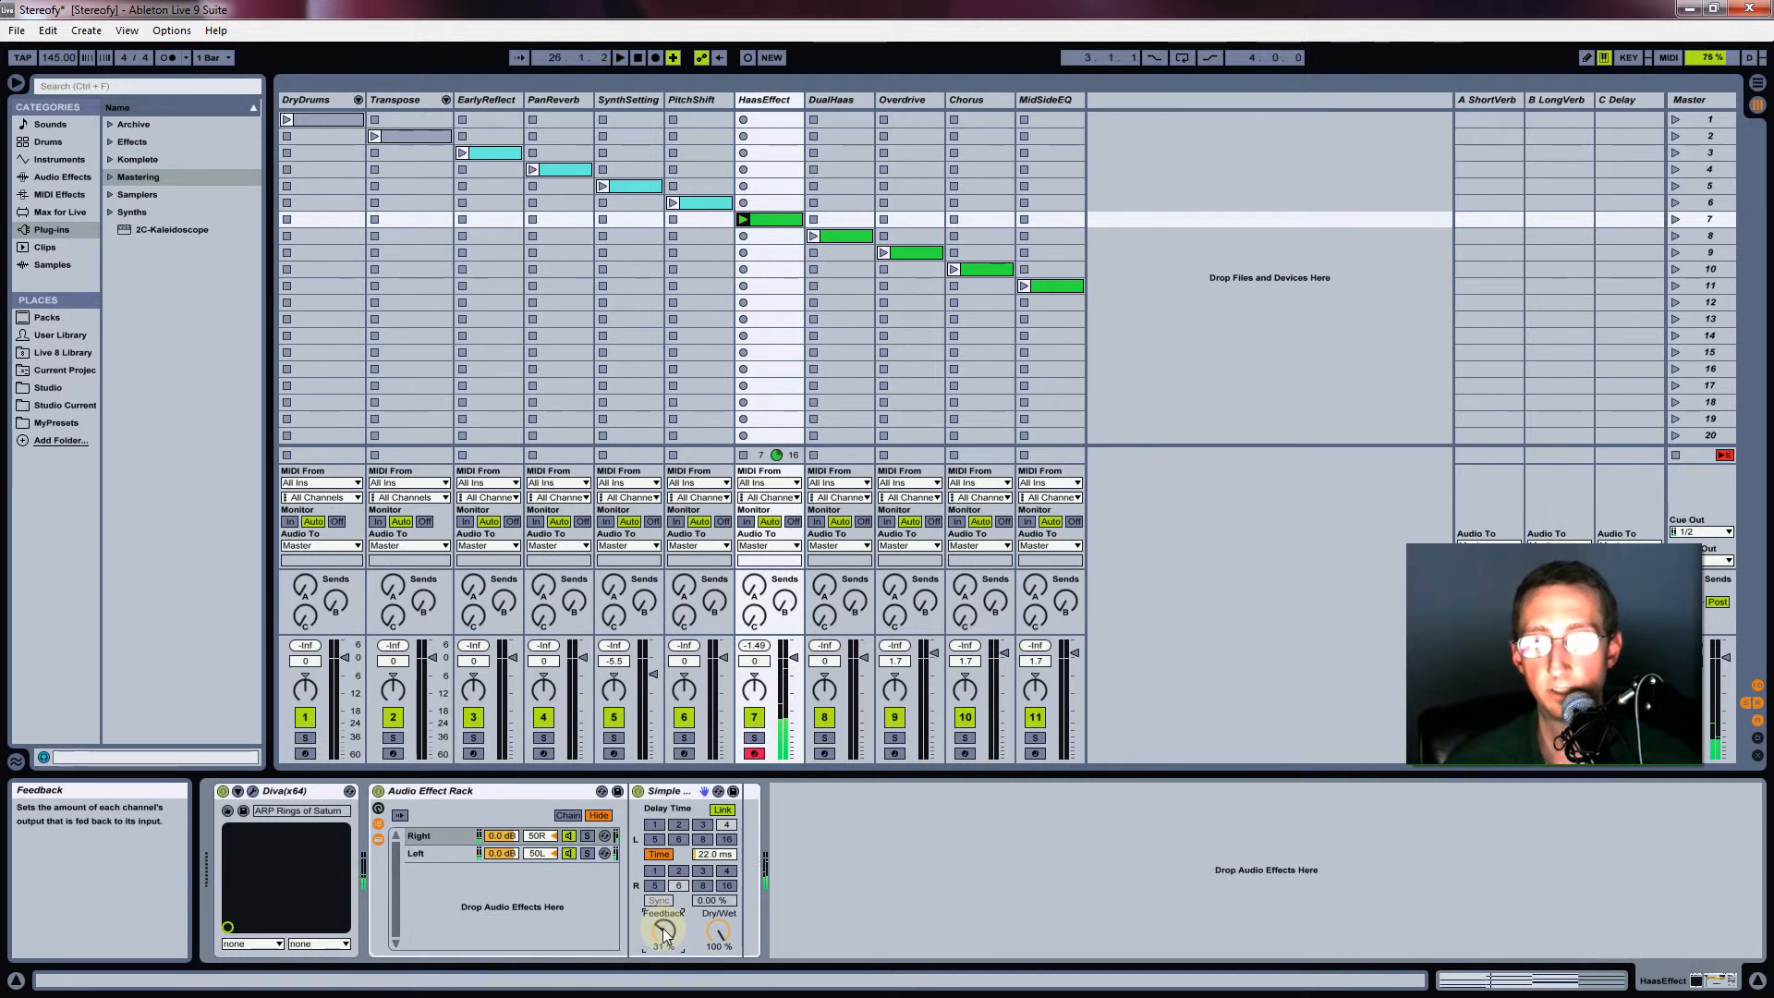
pyautogui.moveTo(663, 933); pyautogui.dragTo(666, 989)
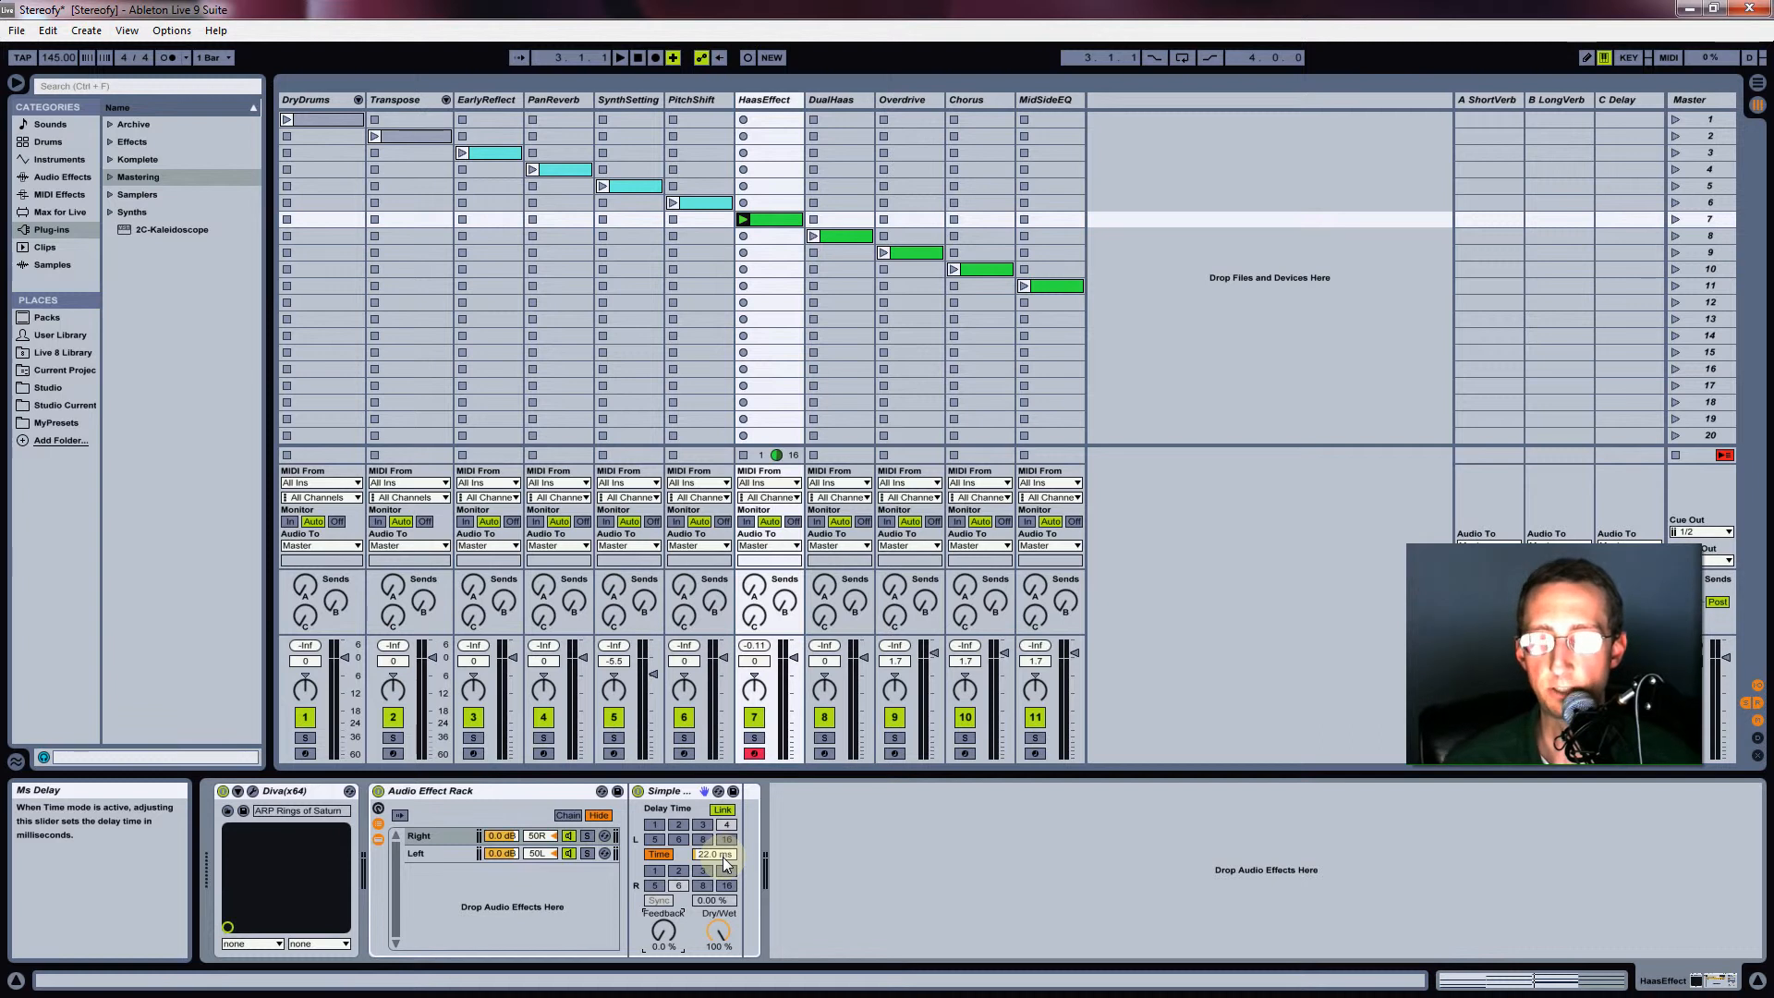
# Play the HaasEffect track while sweeping the Simple Delay time to 19.7 ms, and compare with its rack off and on
pyautogui.press('space')
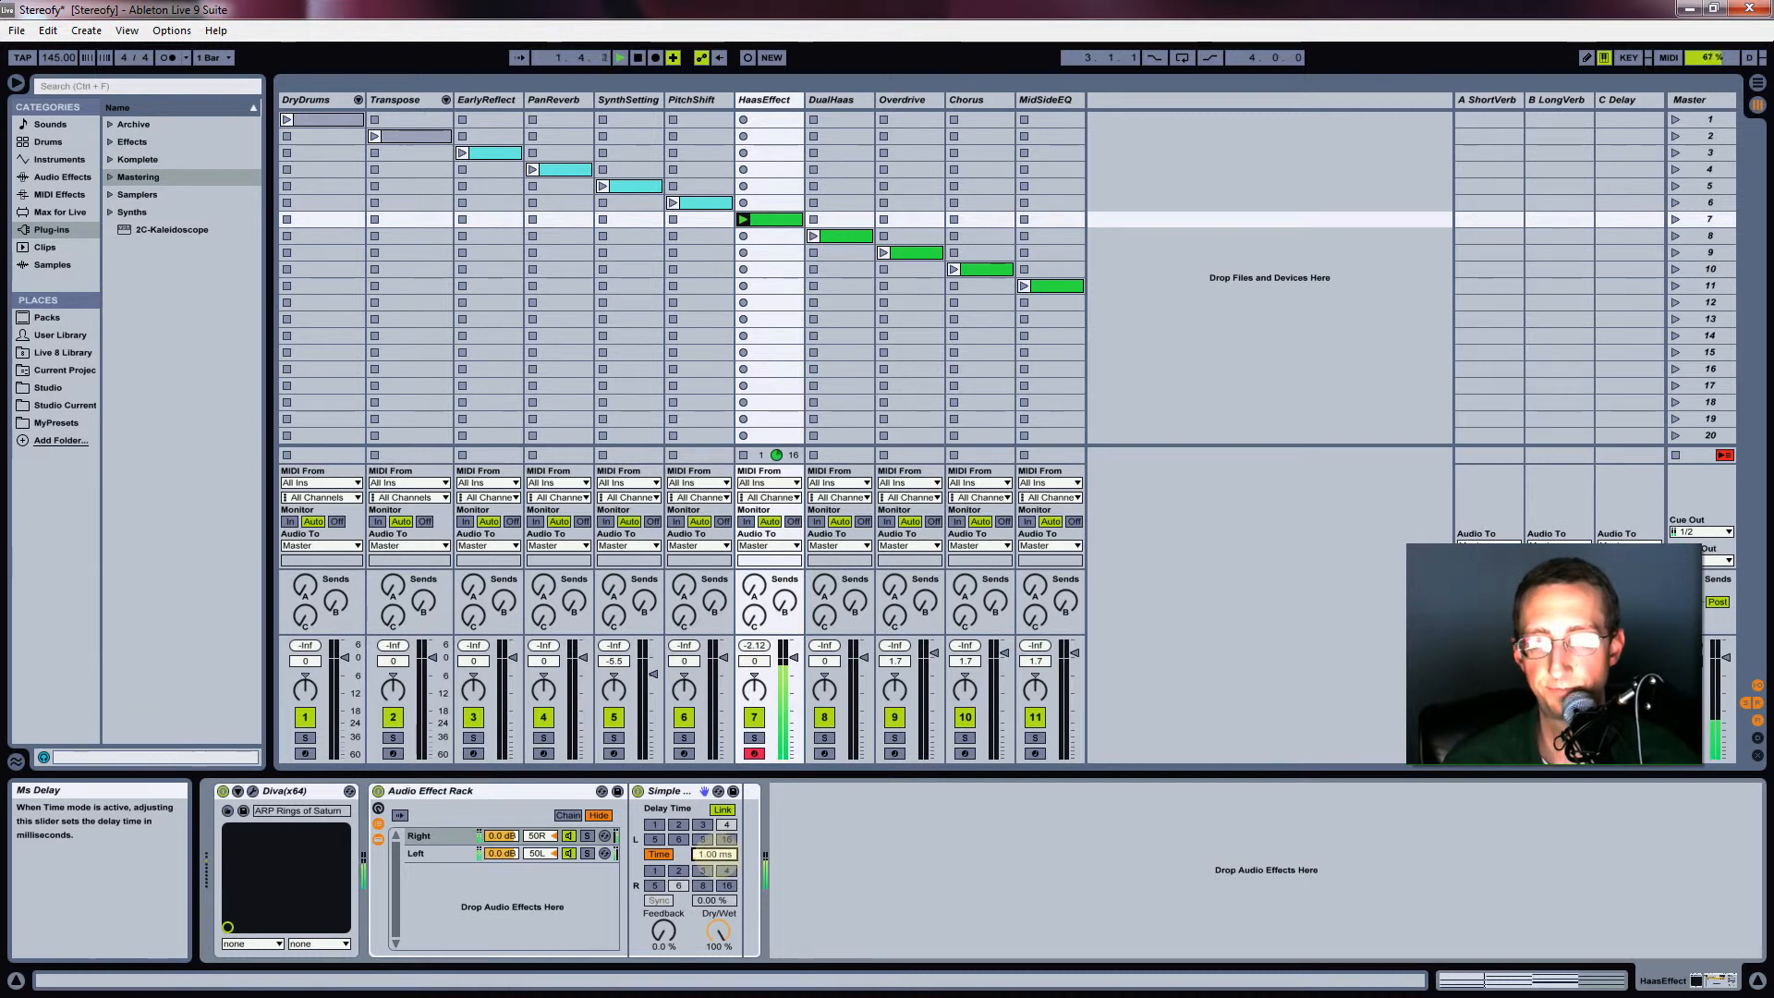
pyautogui.moveTo(718, 854); pyautogui.dragTo(718, 850)
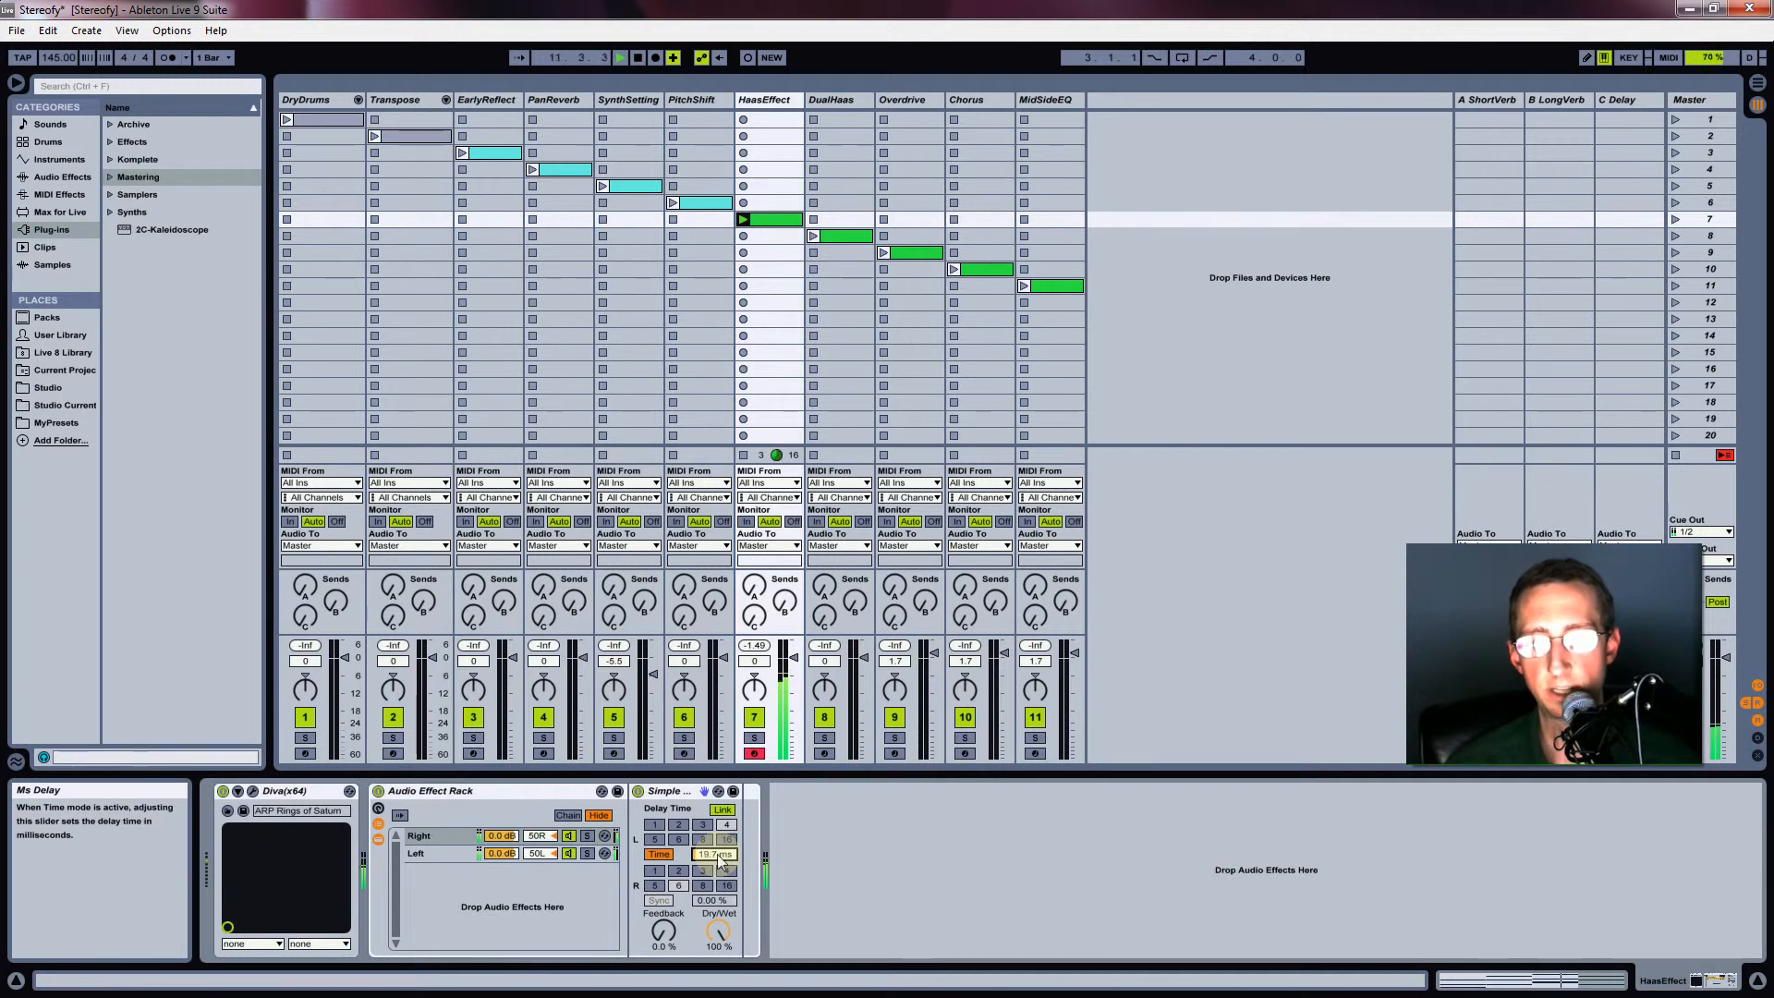
pyautogui.click(378, 790)
pyautogui.click(378, 793)
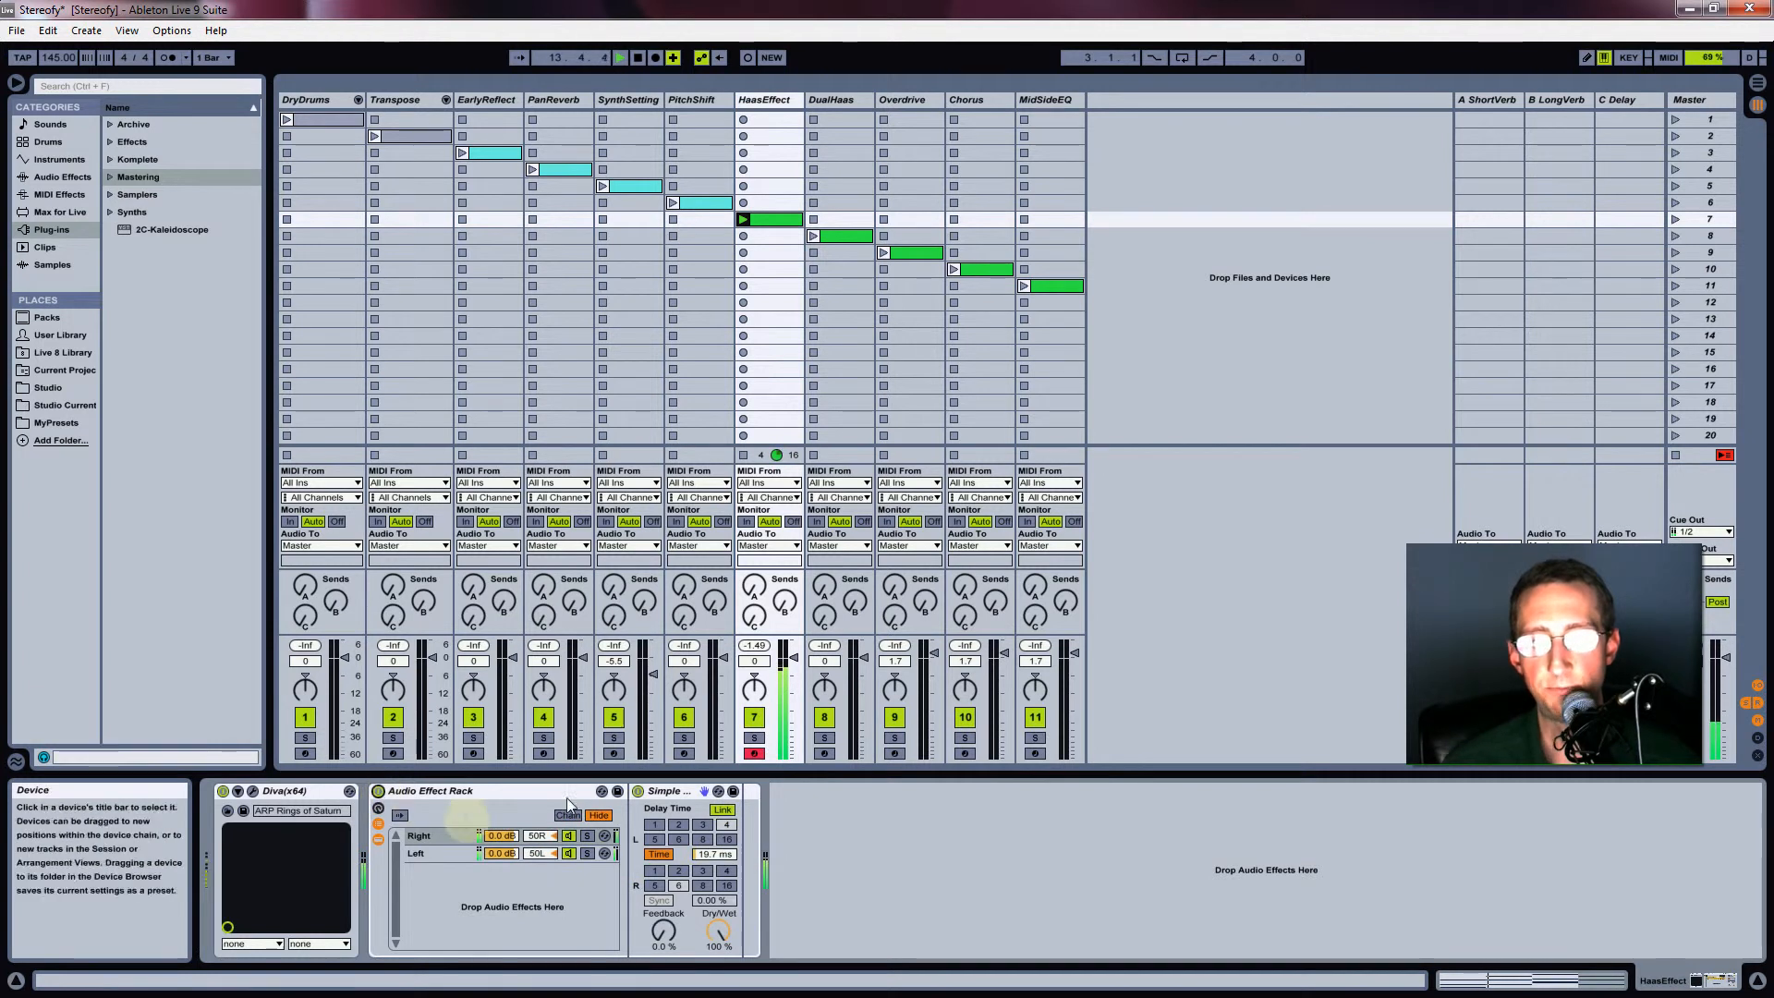
# Play scene 8 and examine the Center and Left chains in the DualHaas track's Audio Effect Rack
pyautogui.click(834, 97)
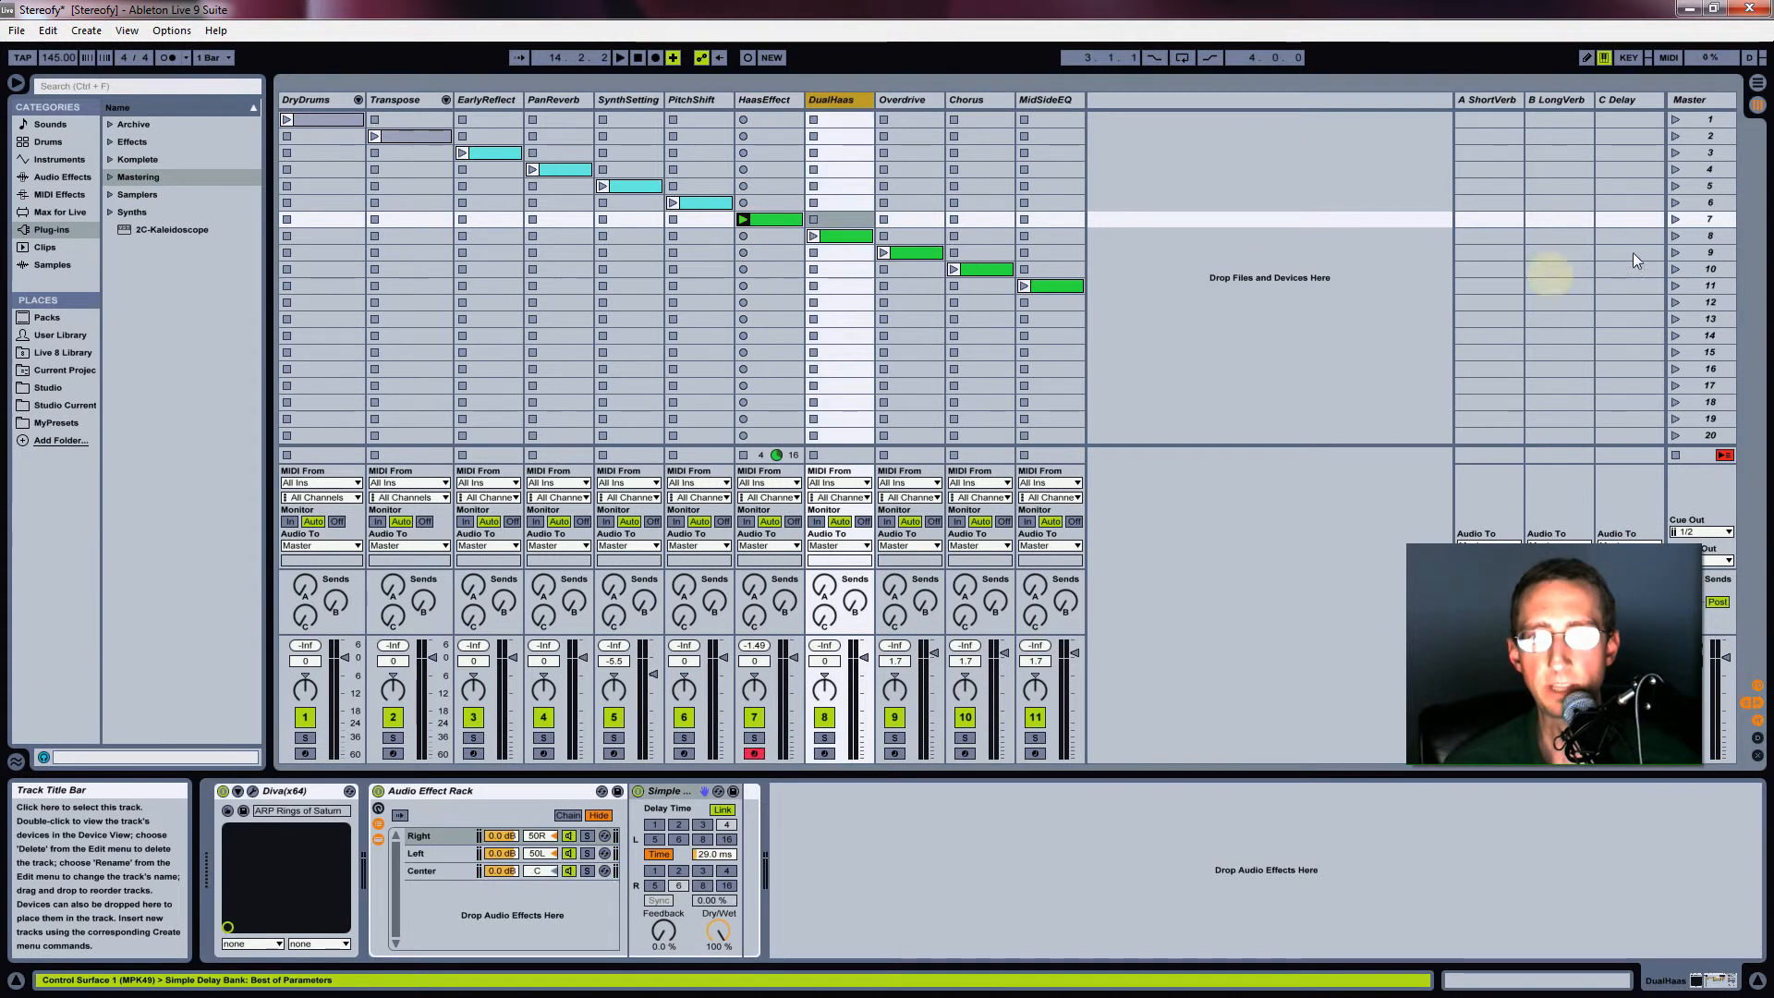
pyautogui.click(1676, 236)
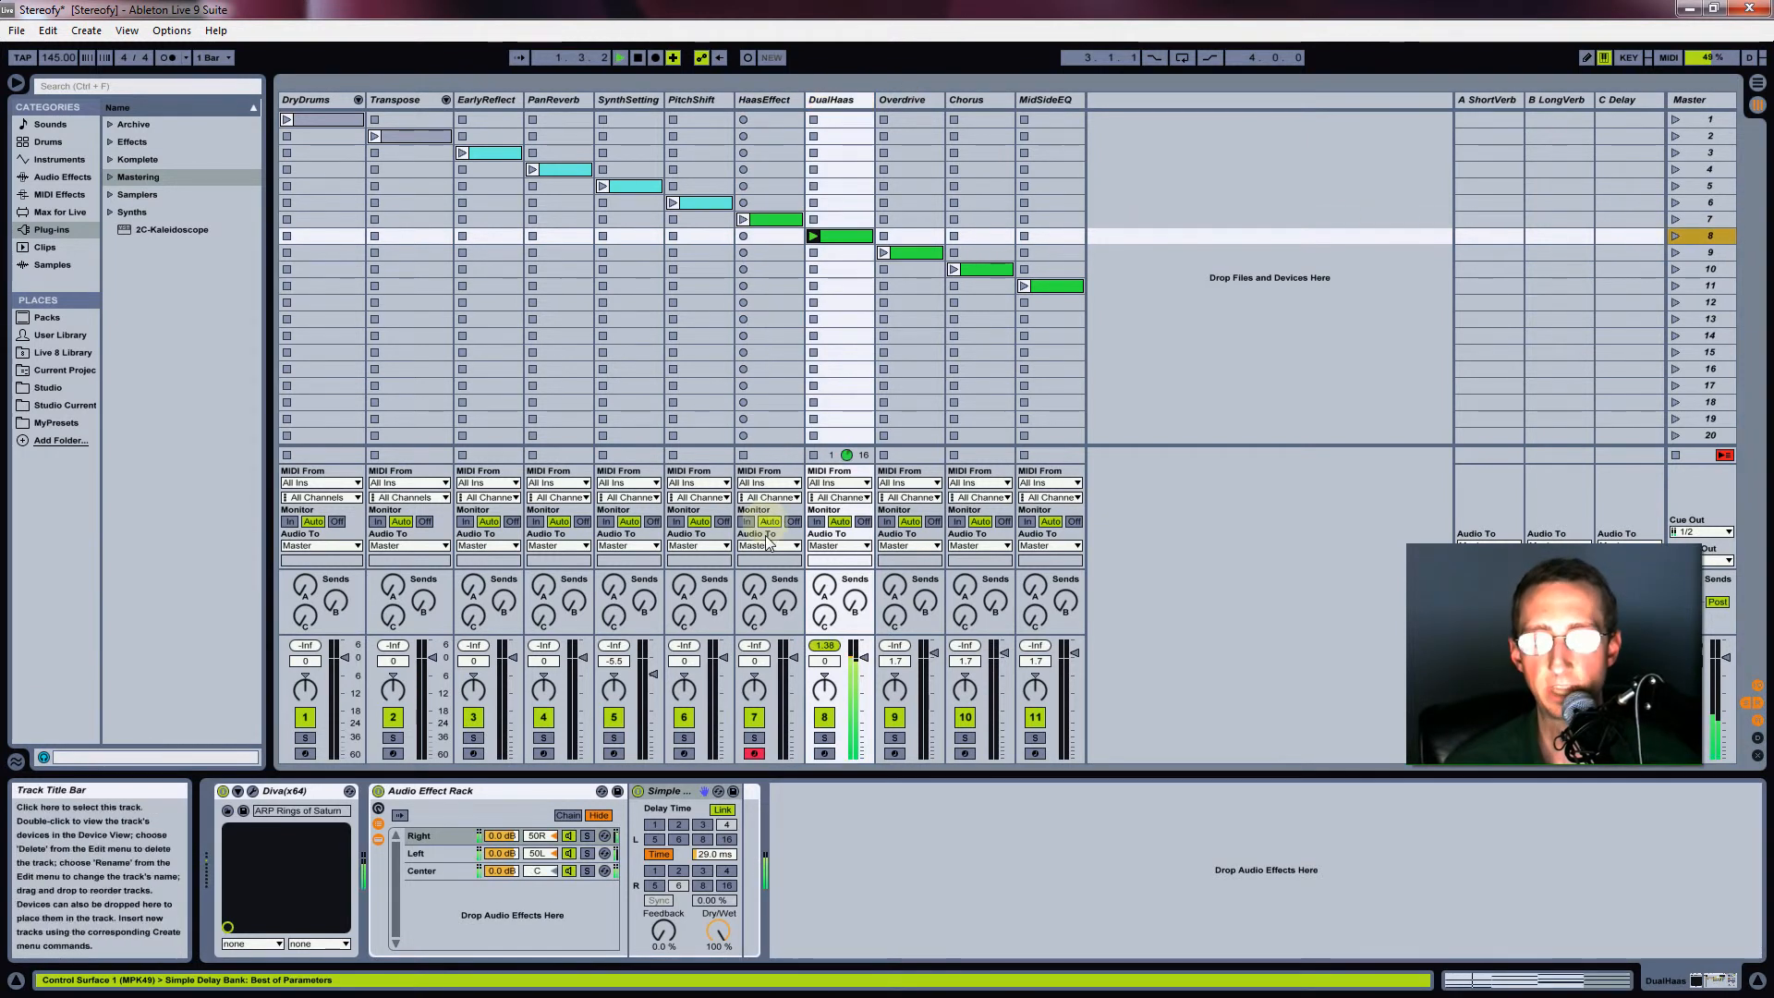
pyautogui.click(436, 871)
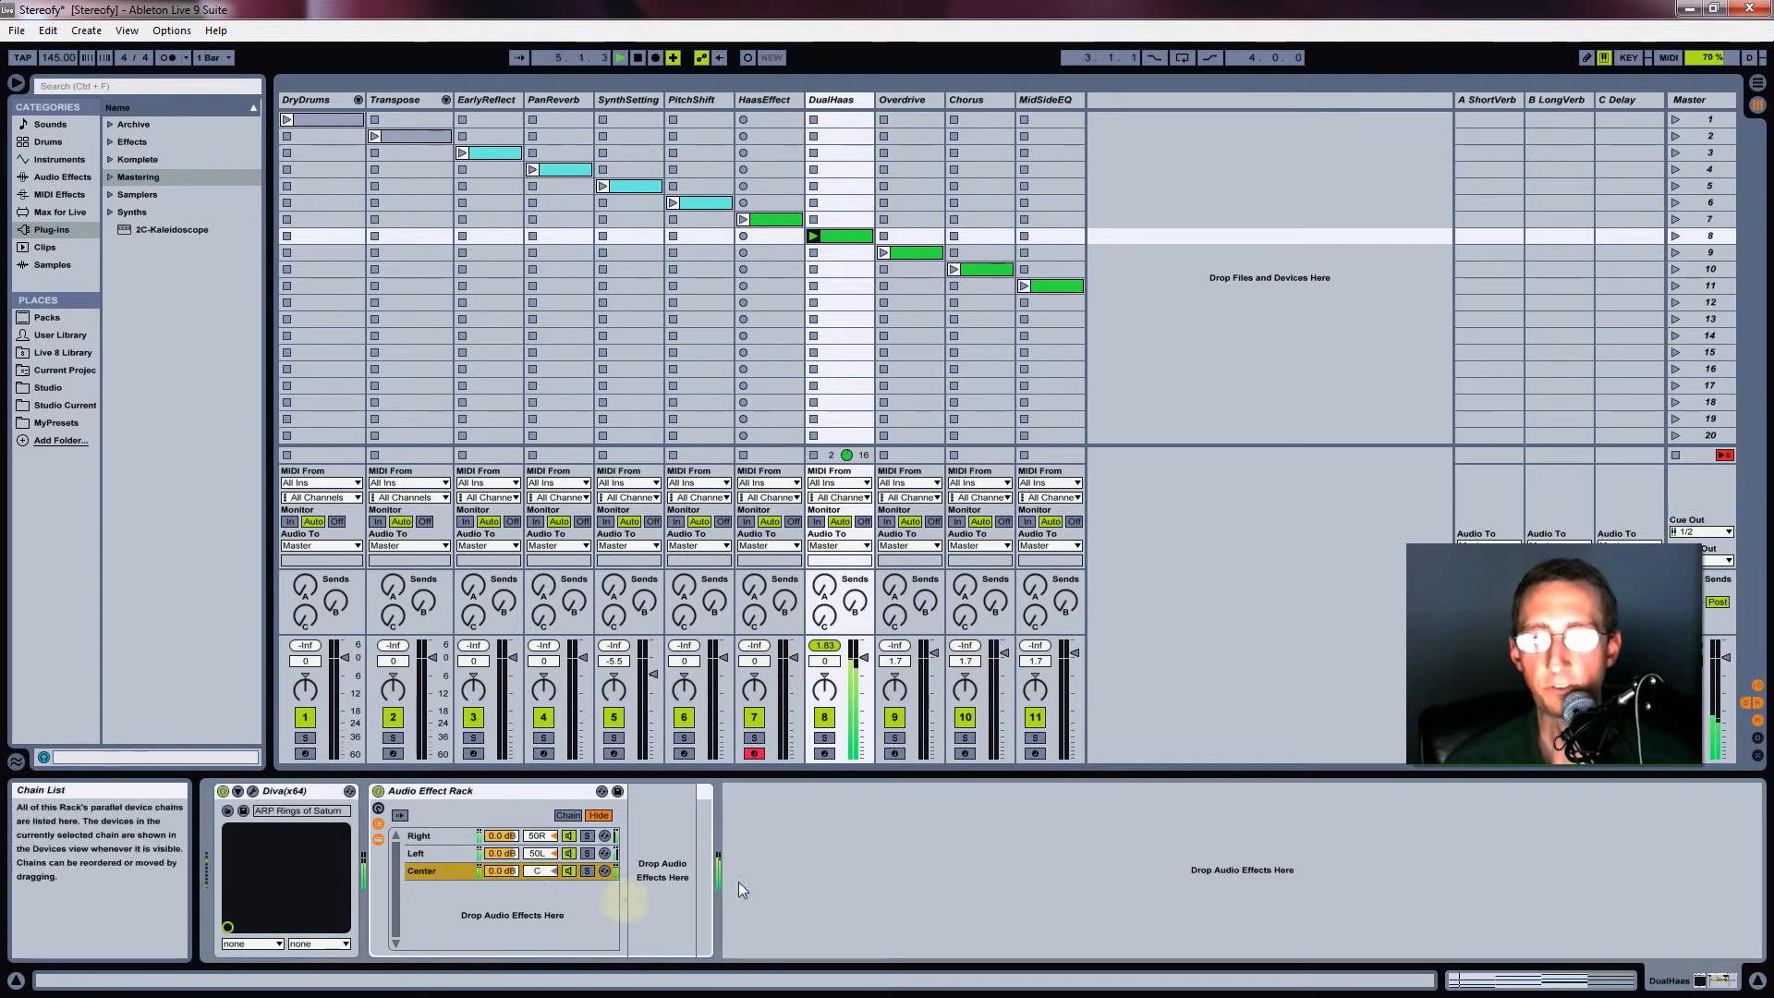
pyautogui.click(423, 852)
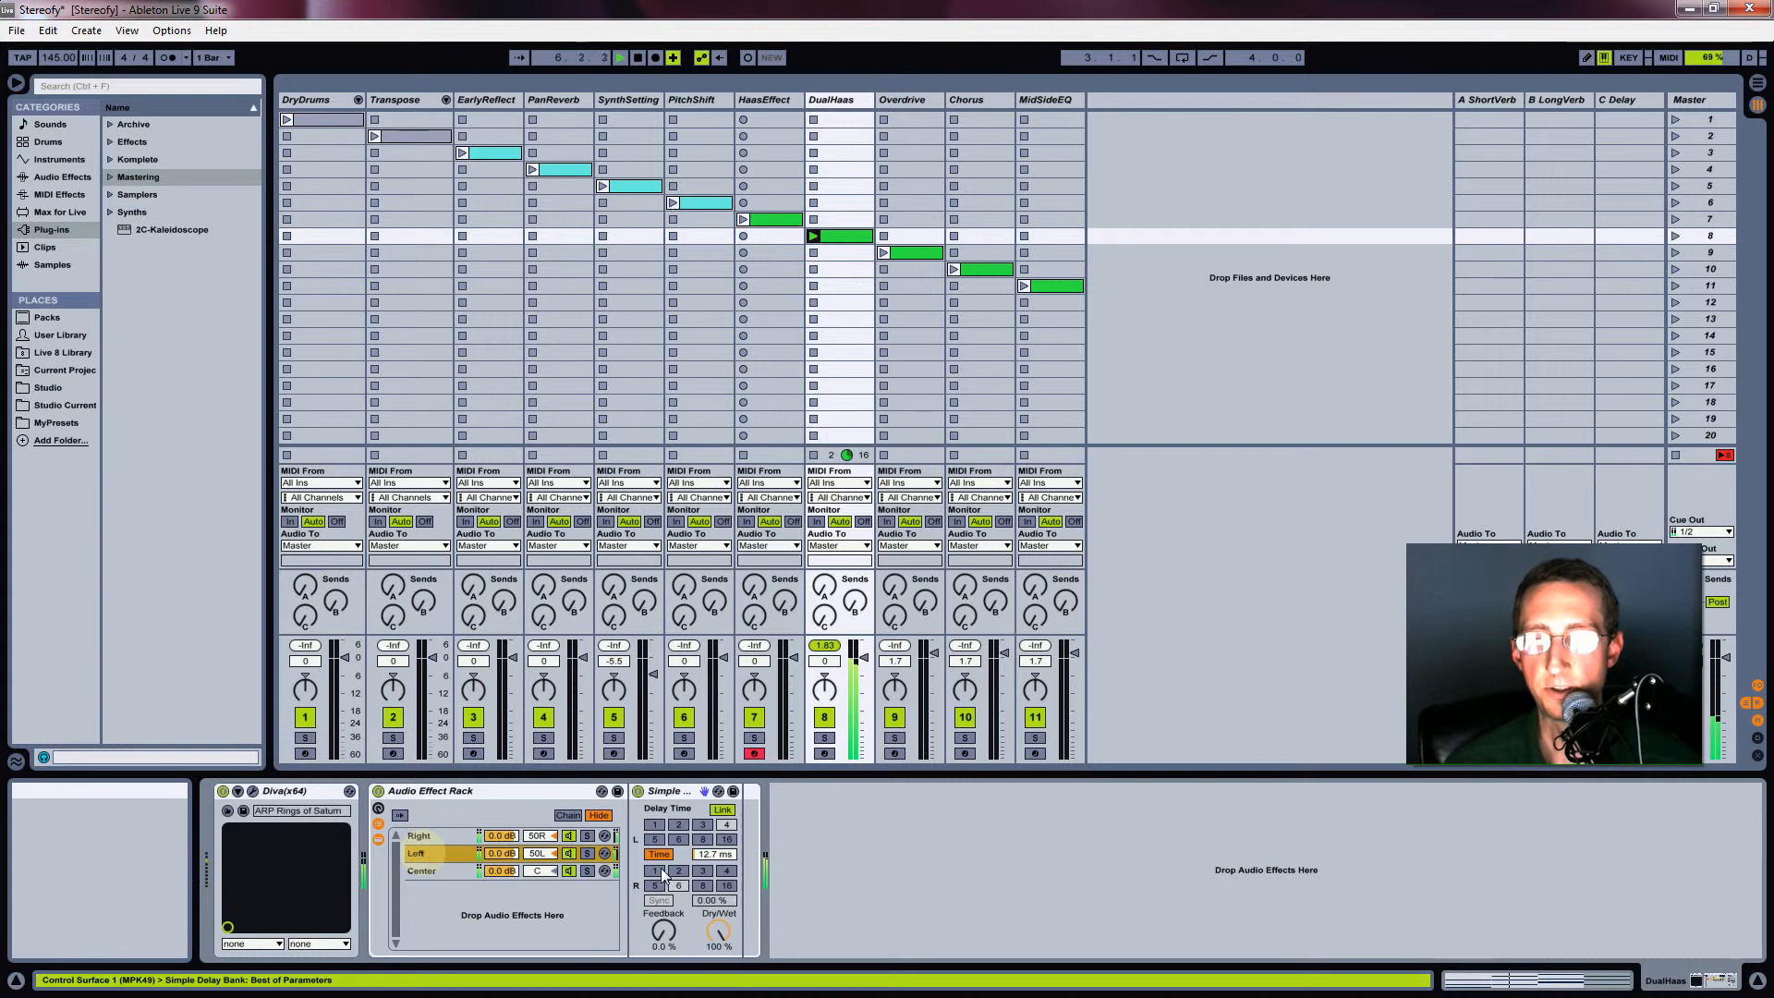
# Set the DualHaas Right chain's delay time to 24.4 ms, and compare the sound with the rack off and on
pyautogui.click(443, 836)
pyautogui.moveTo(711, 859); pyautogui.dragTo(711, 873)
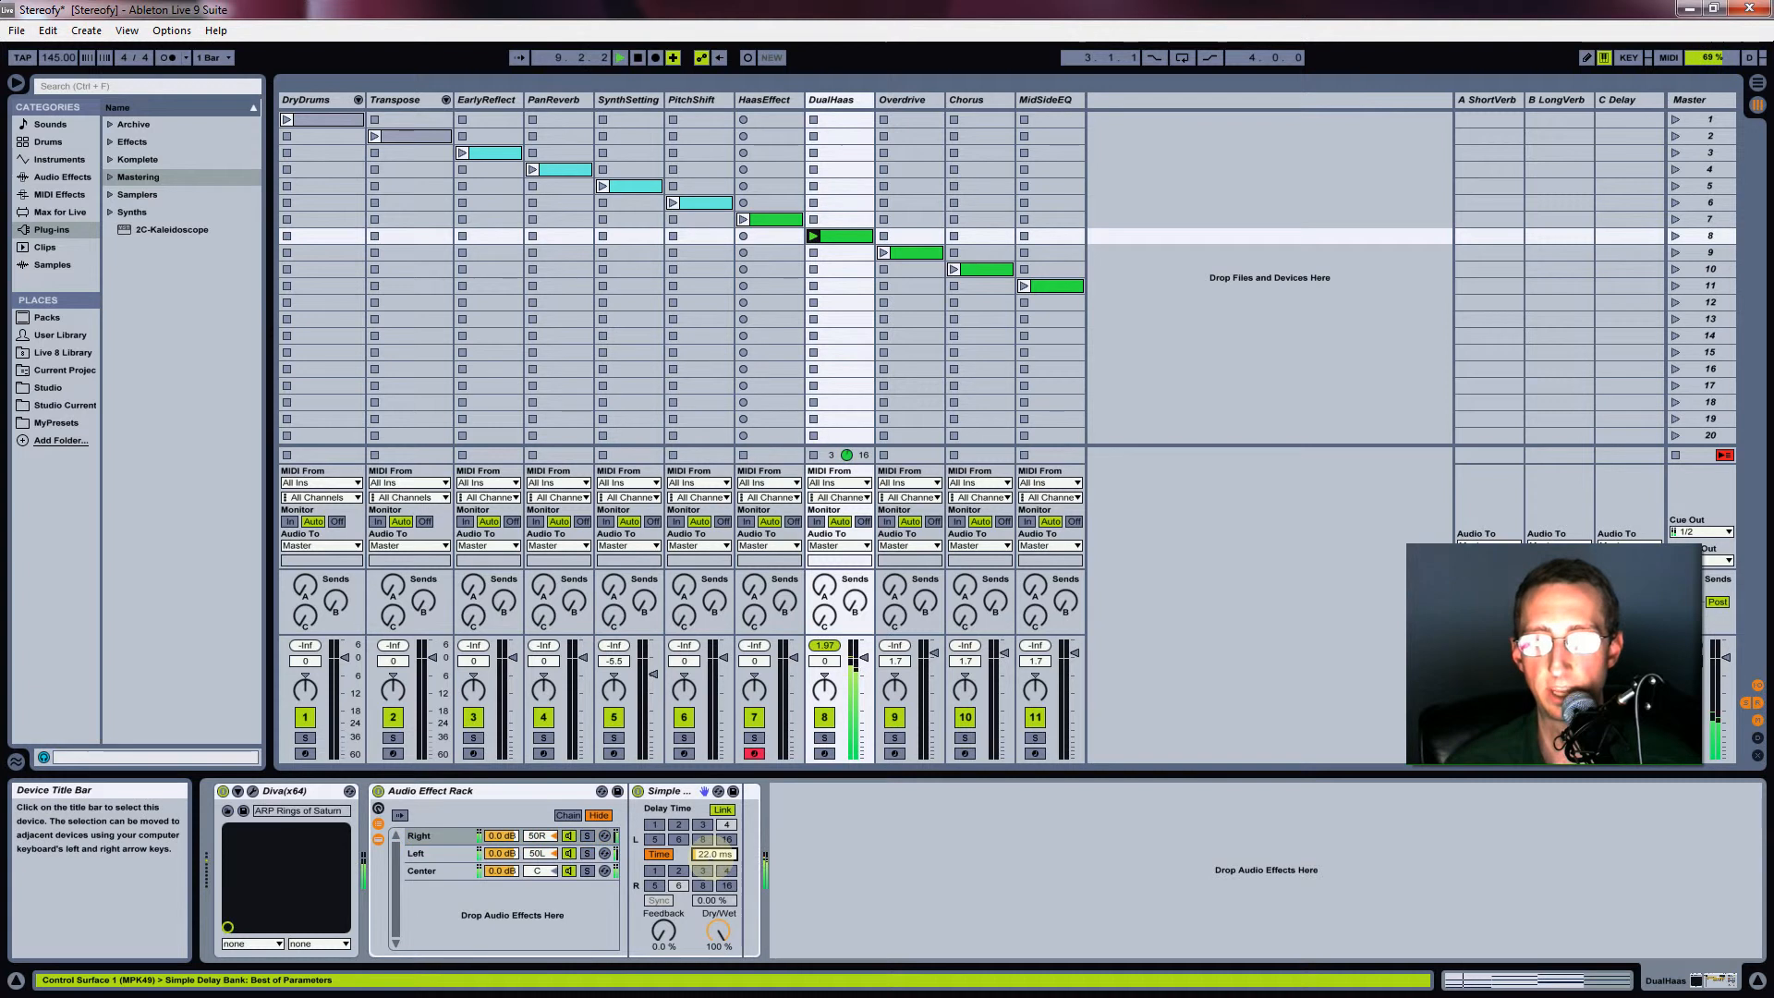
pyautogui.click(425, 853)
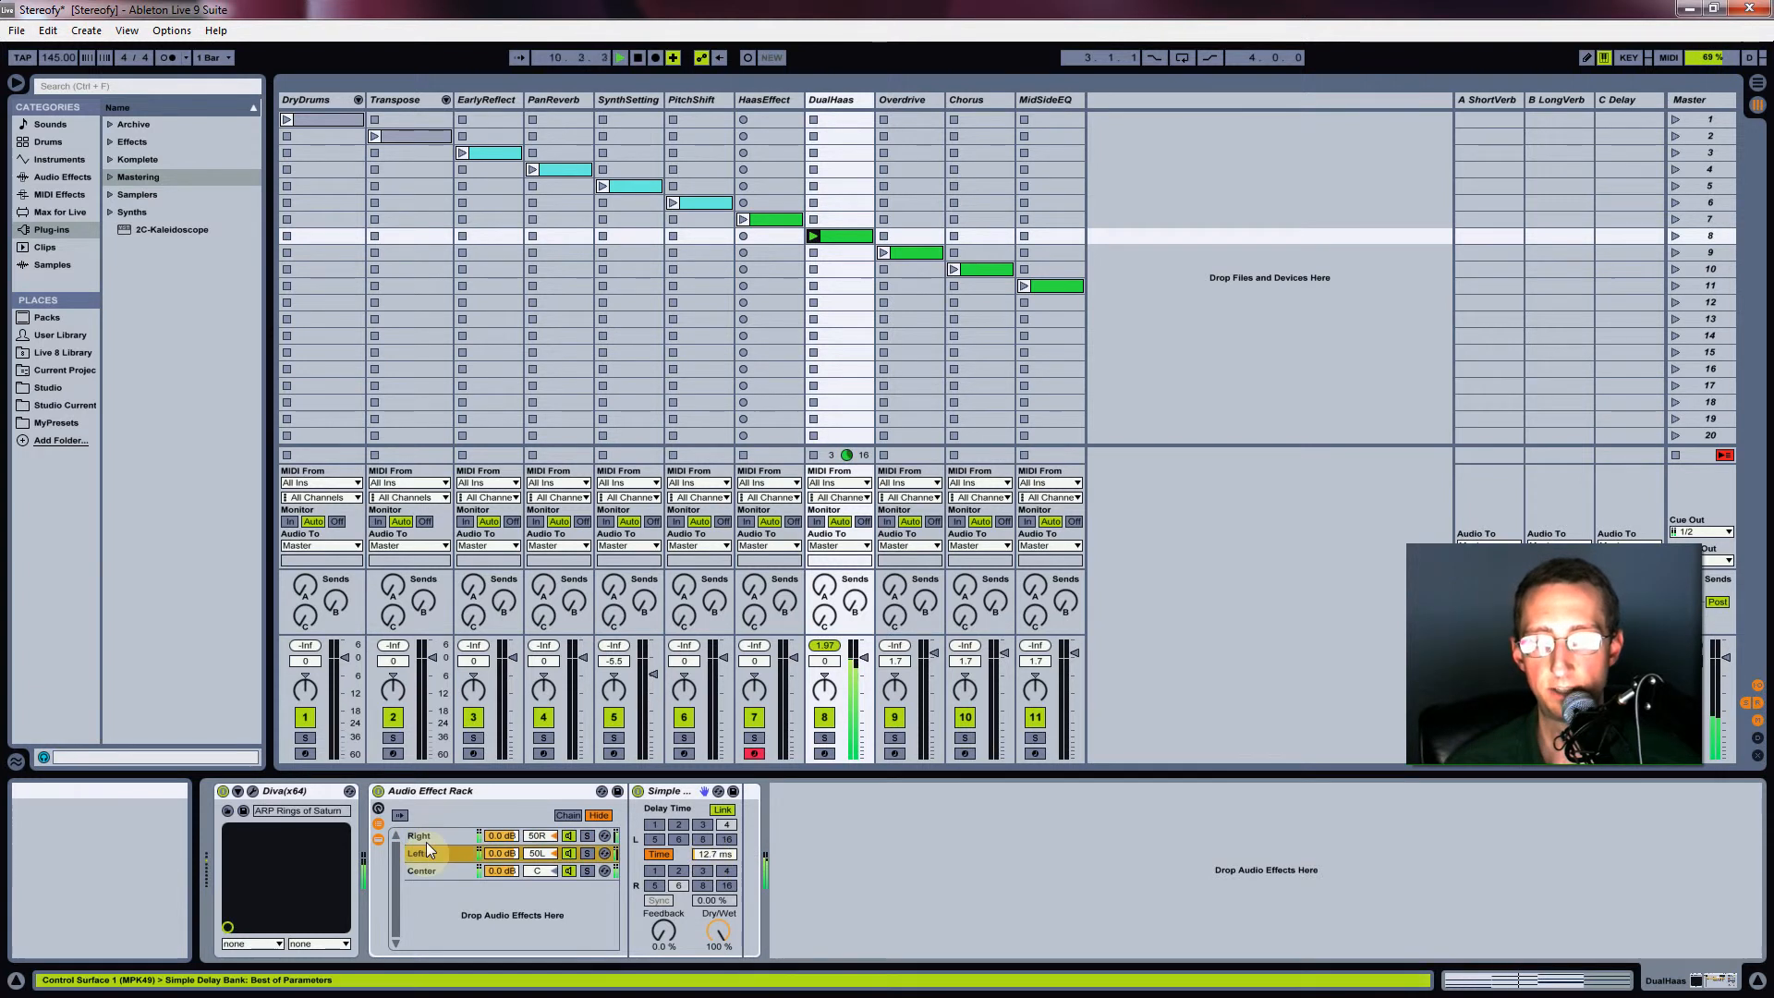
pyautogui.click(379, 793)
pyautogui.click(378, 792)
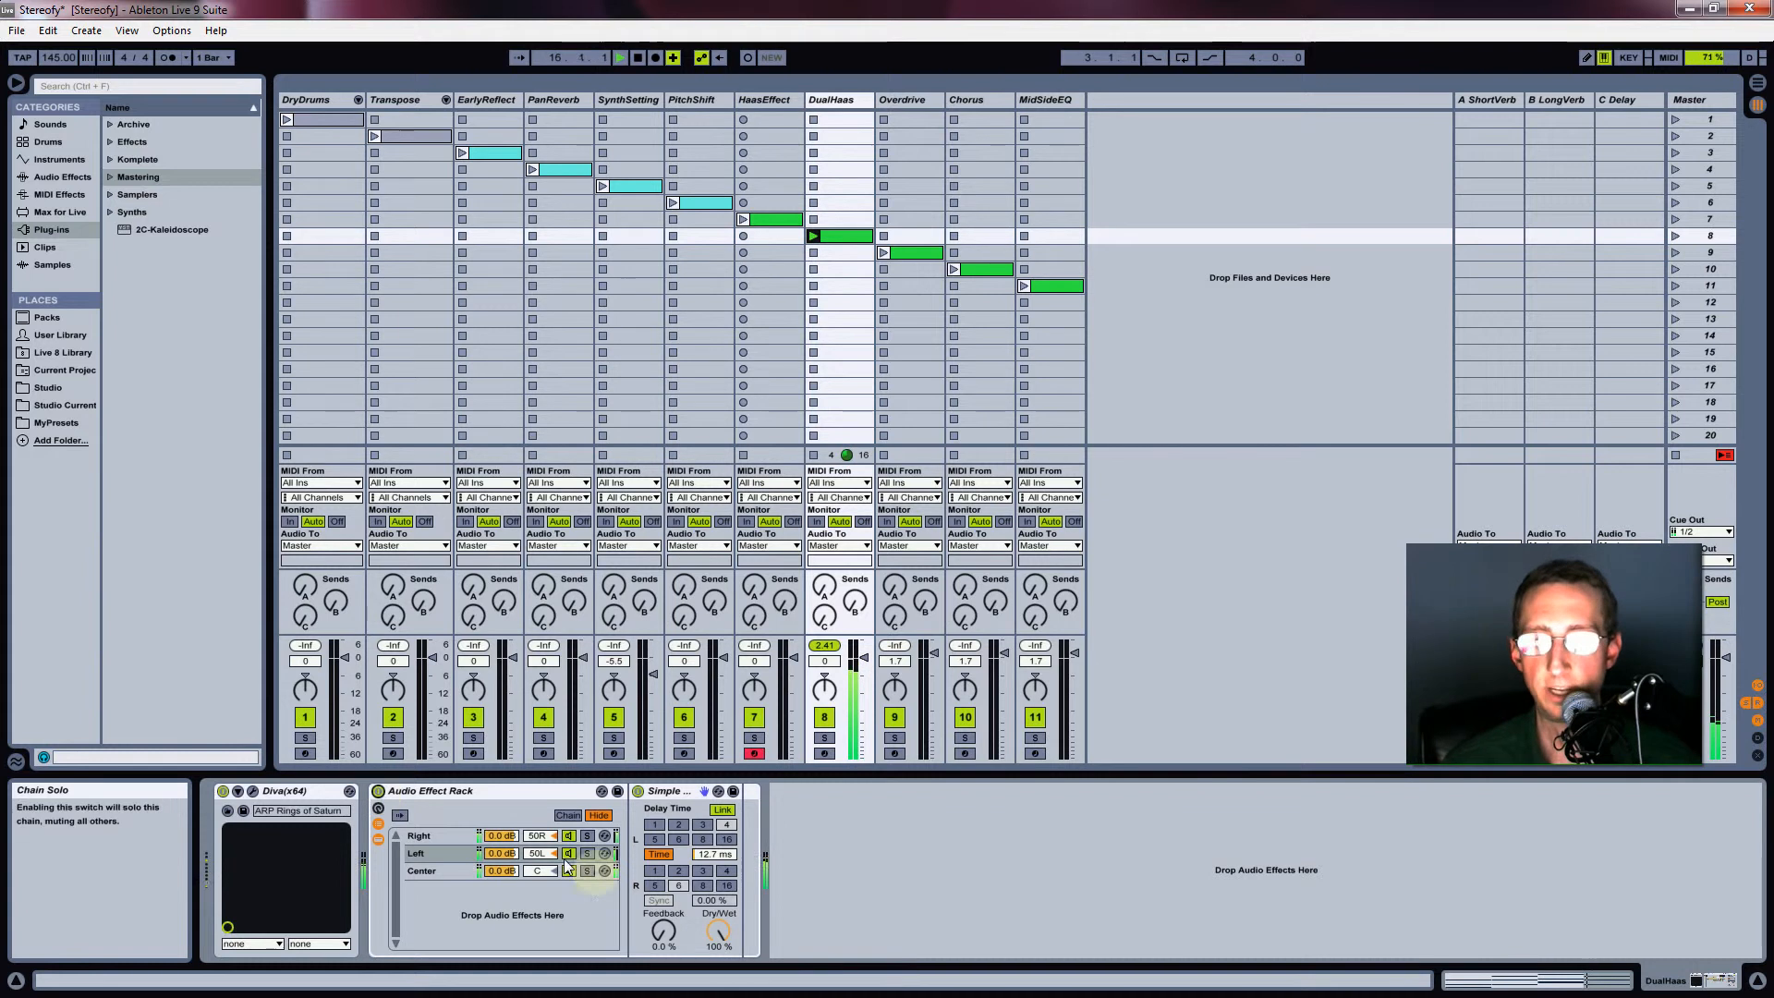
# Recheck the delay time of the Right chain's Simple Delay on the DualHaas track
pyautogui.click(466, 835)
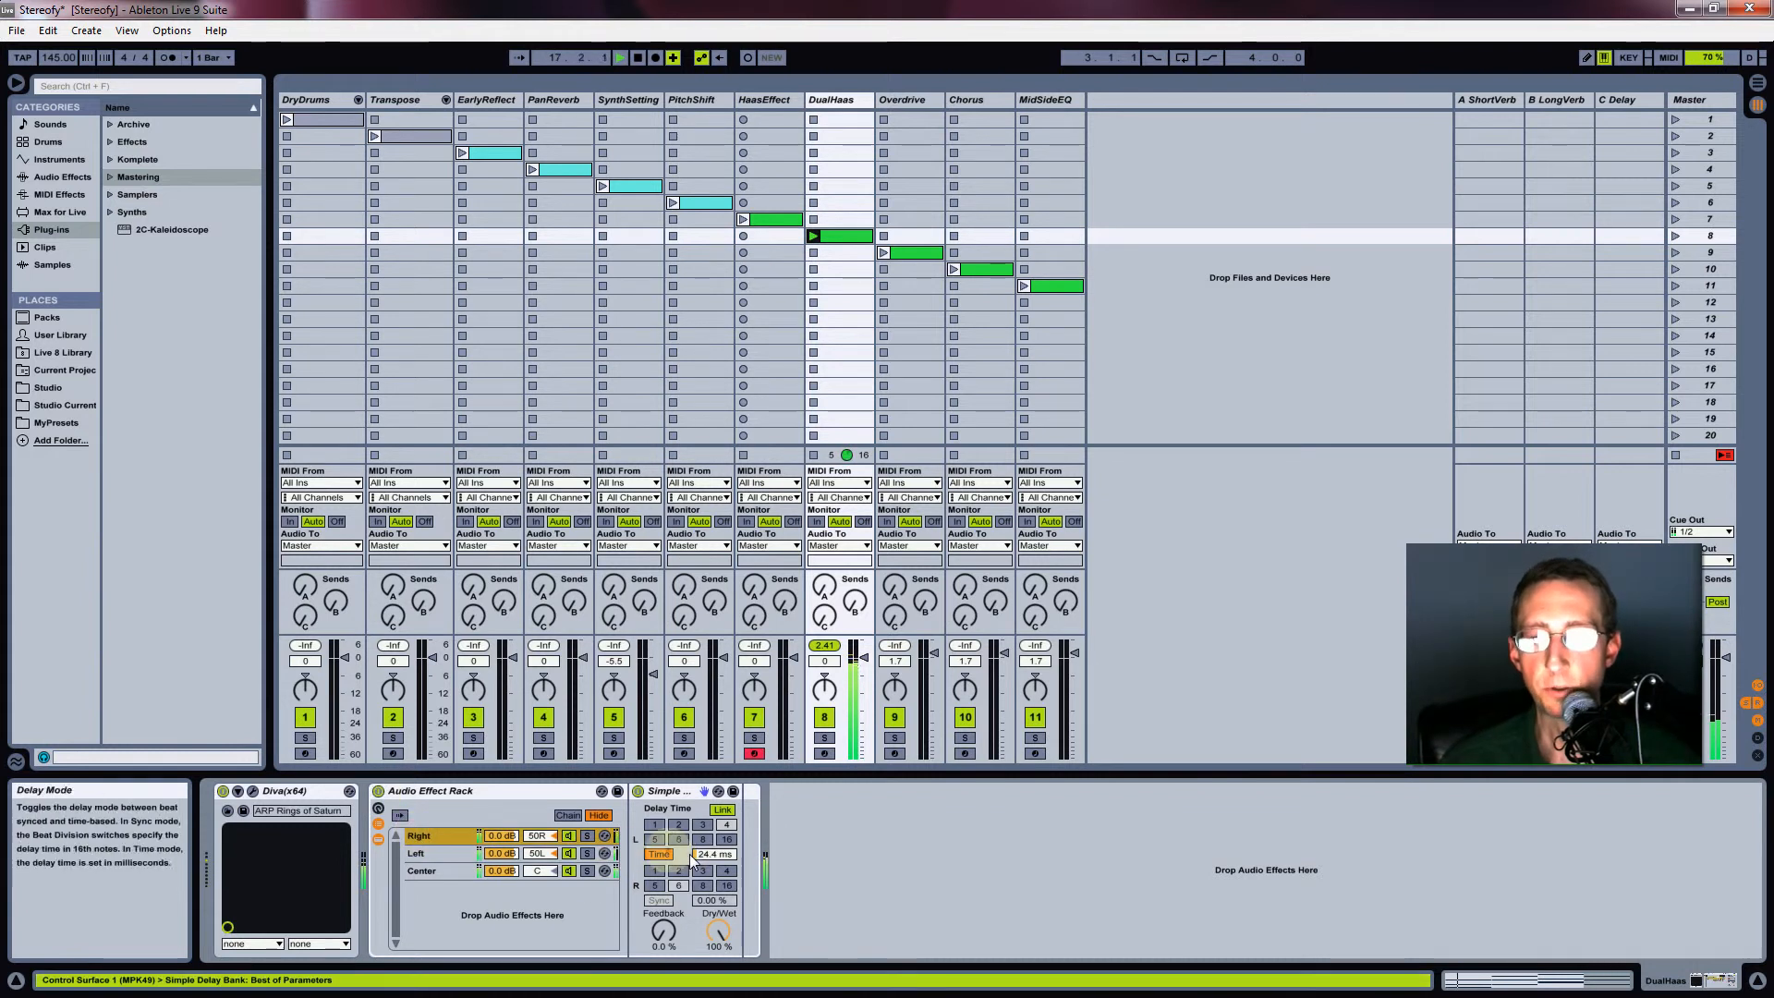
pyautogui.click(725, 854)
pyautogui.moveTo(725, 855); pyautogui.dragTo(725, 836)
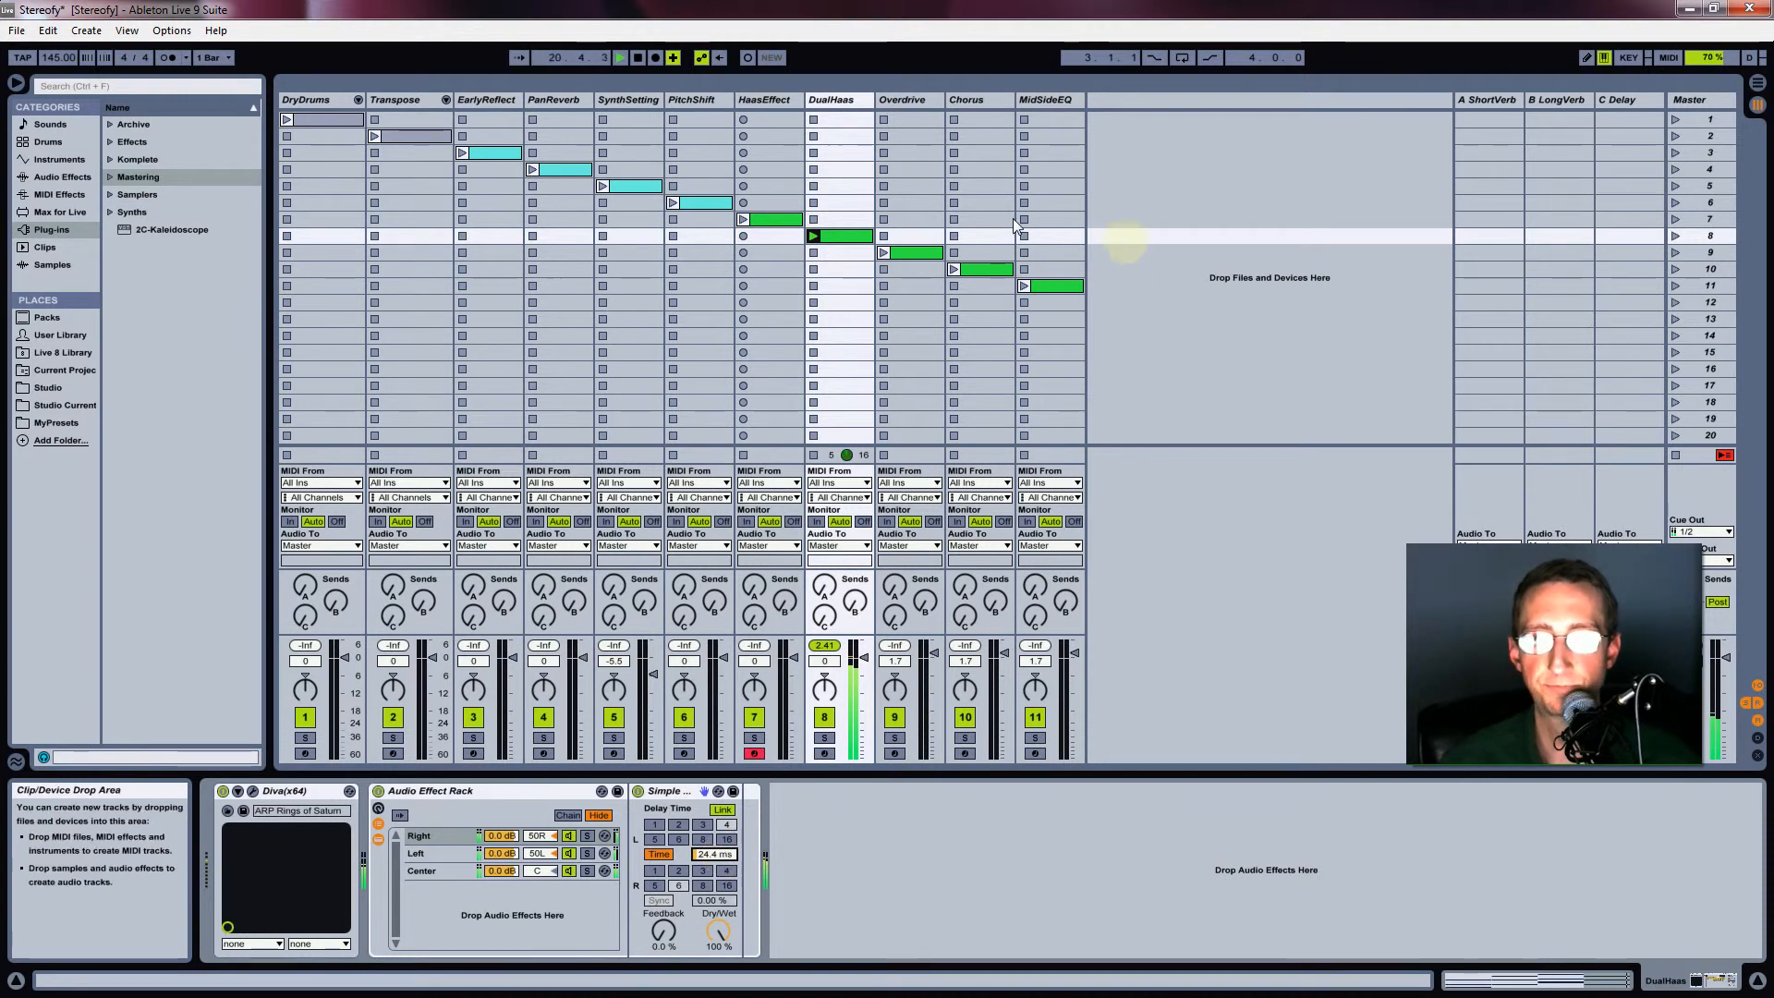
# Play scene 9 and compare the Warm Up Highs settings of the Overdrive track's 50R and 50L chains
pyautogui.click(915, 252)
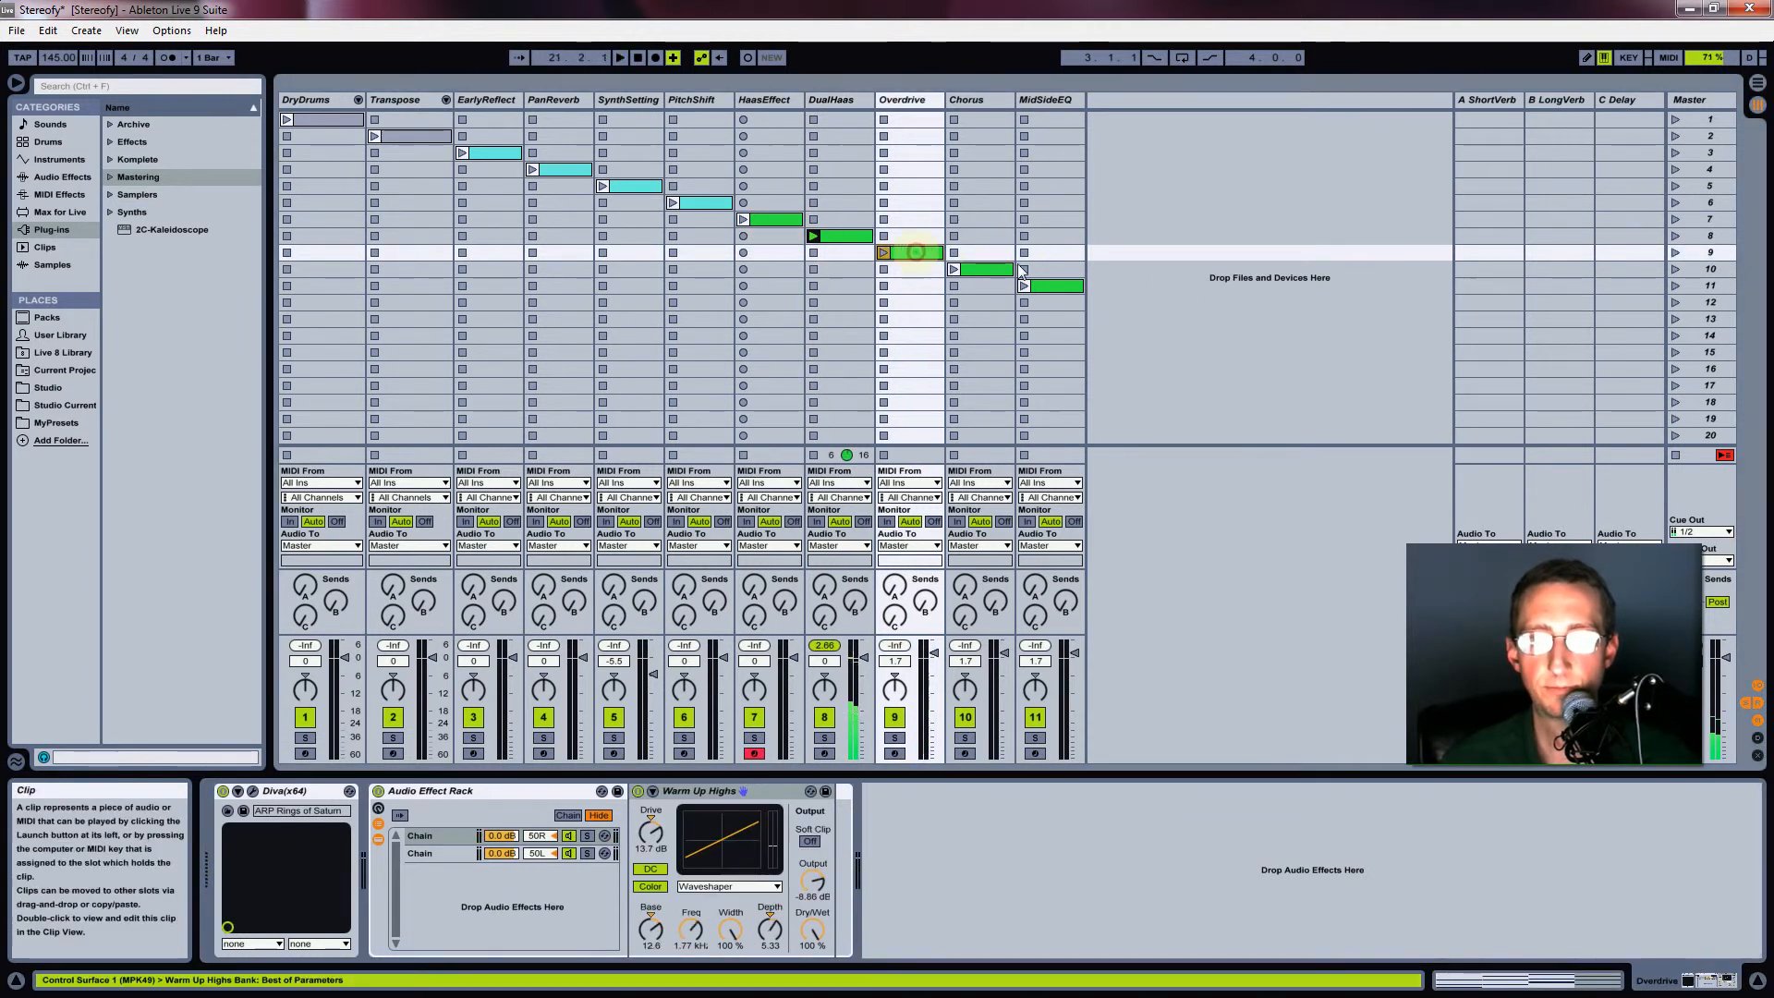
pyautogui.click(1676, 254)
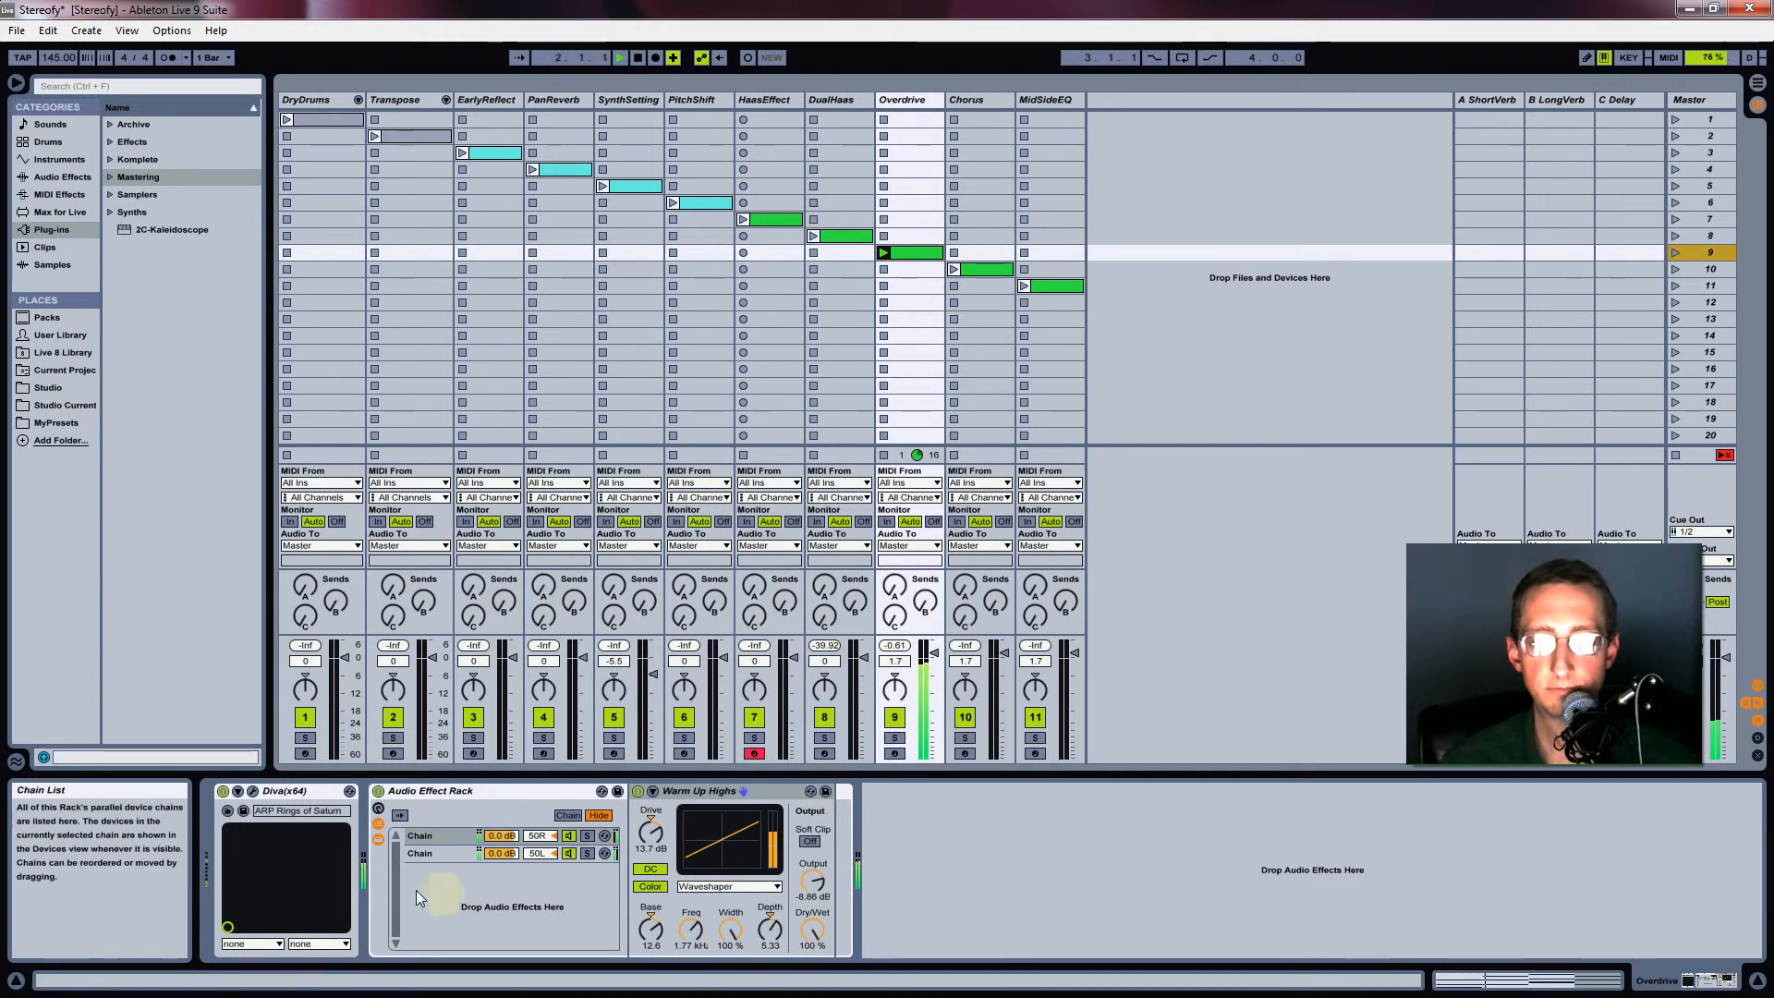
pyautogui.click(426, 853)
pyautogui.click(426, 841)
pyautogui.click(424, 853)
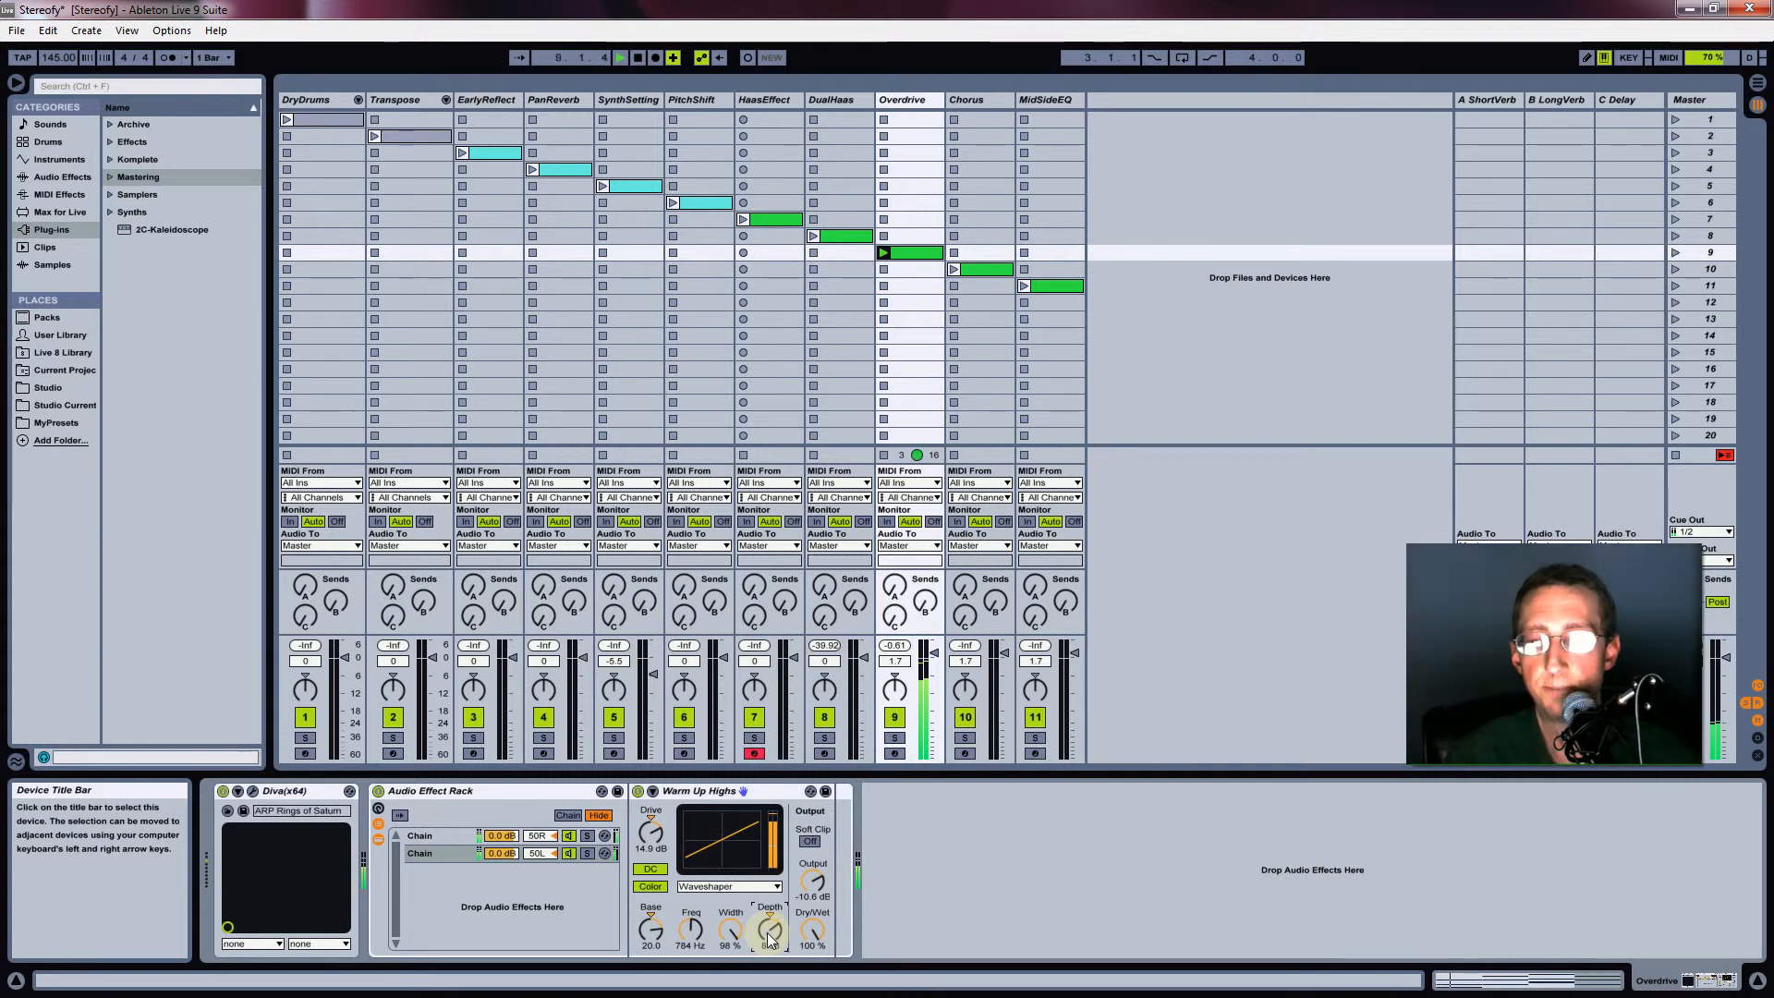
# Expand the Warm Up Highs device on the Overdrive track's 50R chain to show its waveshaper parameters
pyautogui.click(423, 834)
pyautogui.click(698, 789)
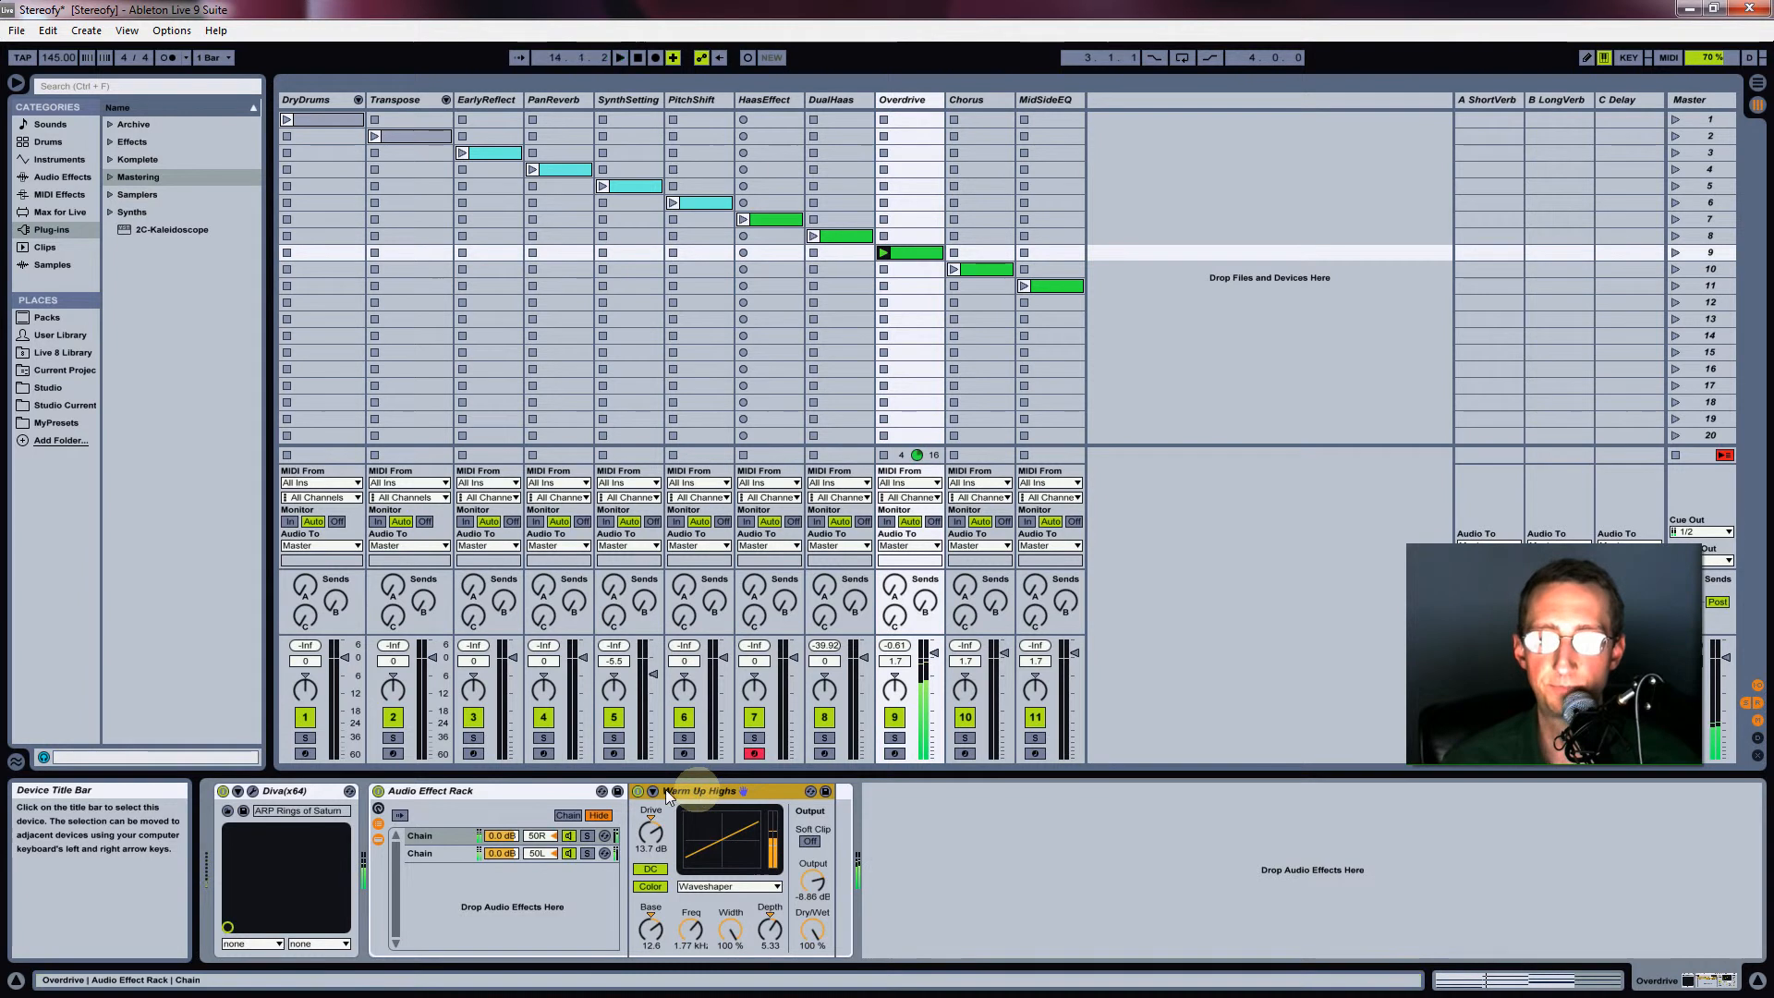
pyautogui.click(654, 790)
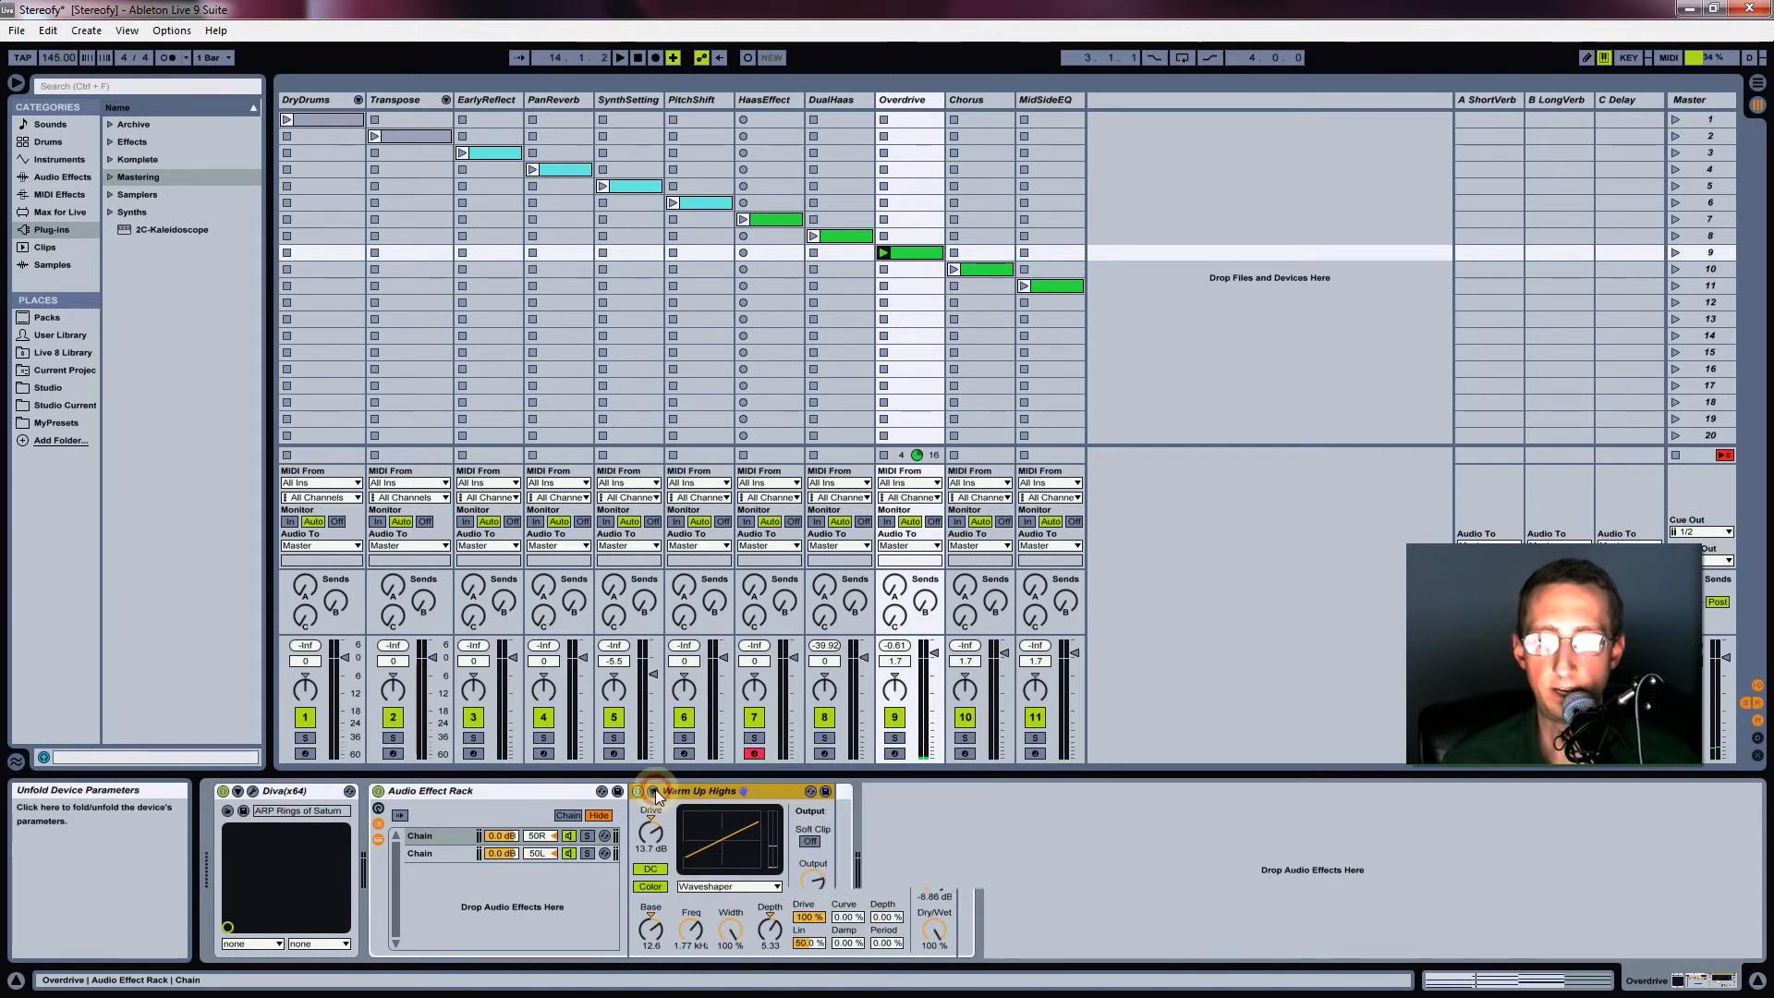
# Resume playback and reshape the 50L chain's Waveshaper using its Curve, Depth and Damp parameters
pyautogui.click(432, 853)
pyautogui.press('space')
pyautogui.moveTo(843, 919); pyautogui.dragTo(844, 913)
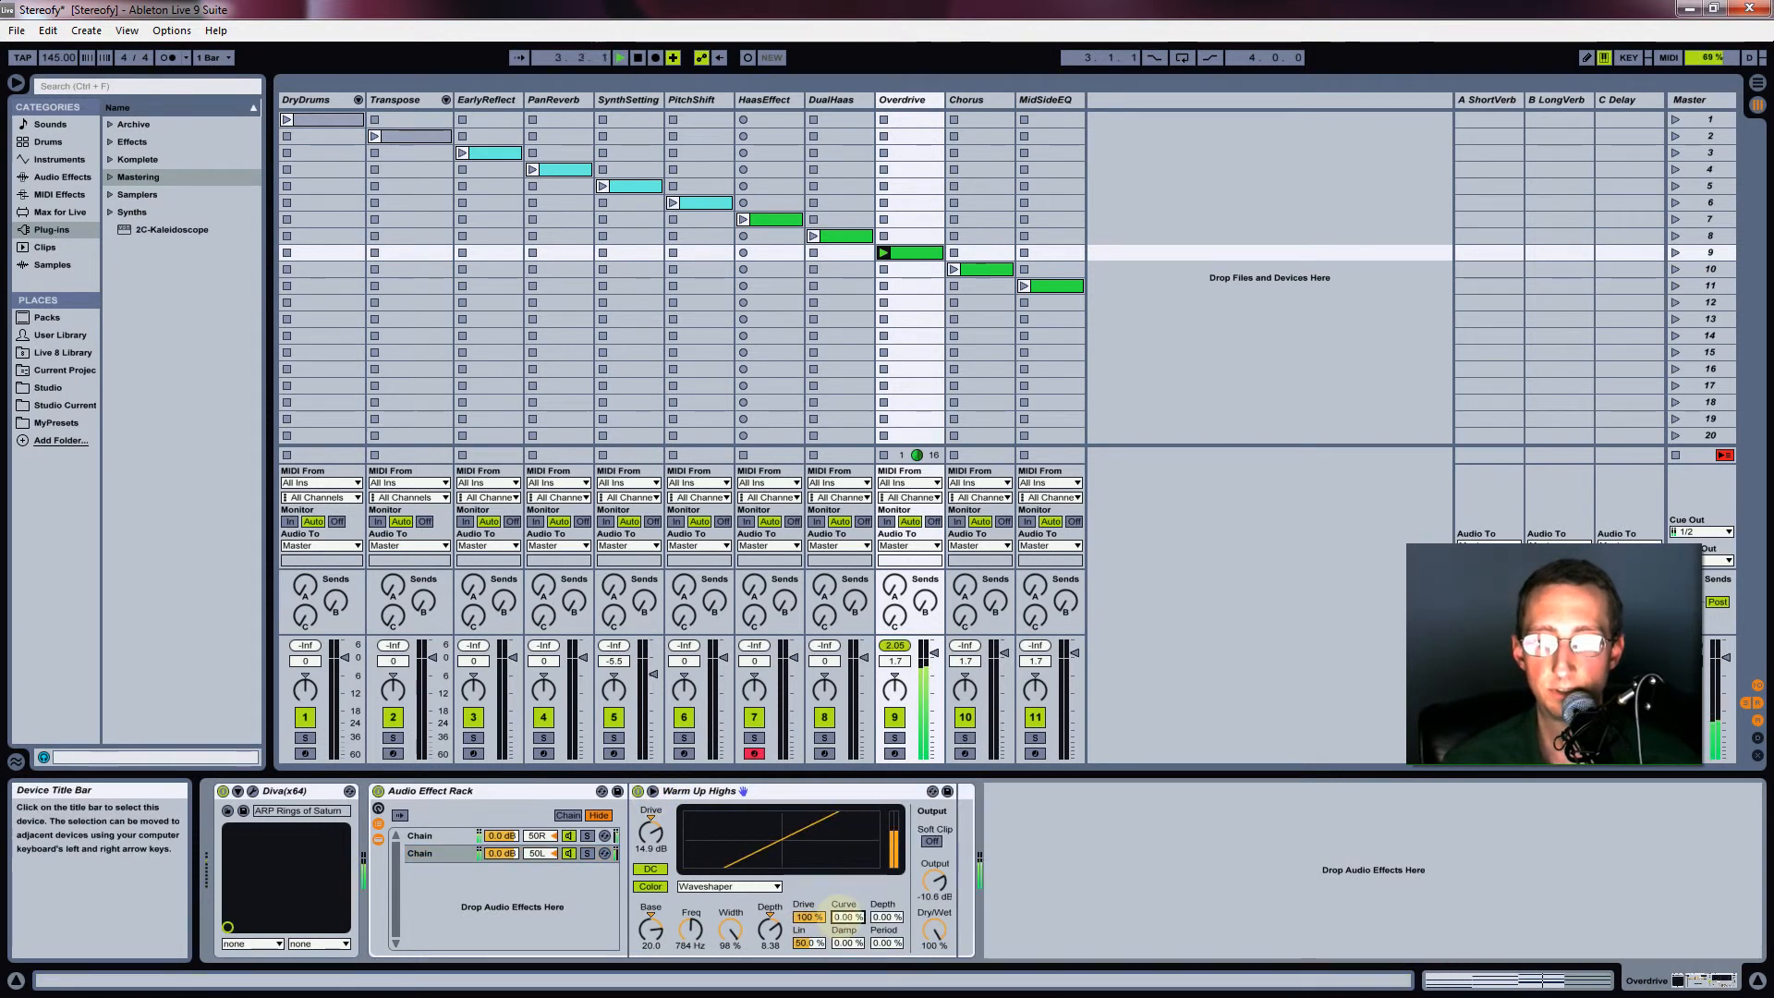
pyautogui.moveTo(873, 915)
pyautogui.mouseDown()
pyautogui.moveTo(879, 942)
pyautogui.moveTo(855, 943)
pyautogui.mouseUp()
# Set the 50R chain's waveshaper Damp to 25.0%, Period to 7.03% and Depth to 11.7%, and compare the rack off and on
pyautogui.click(436, 838)
pyautogui.moveTo(852, 942)
pyautogui.mouseDown()
pyautogui.moveTo(886, 936)
pyautogui.moveTo(886, 906)
pyautogui.mouseUp()
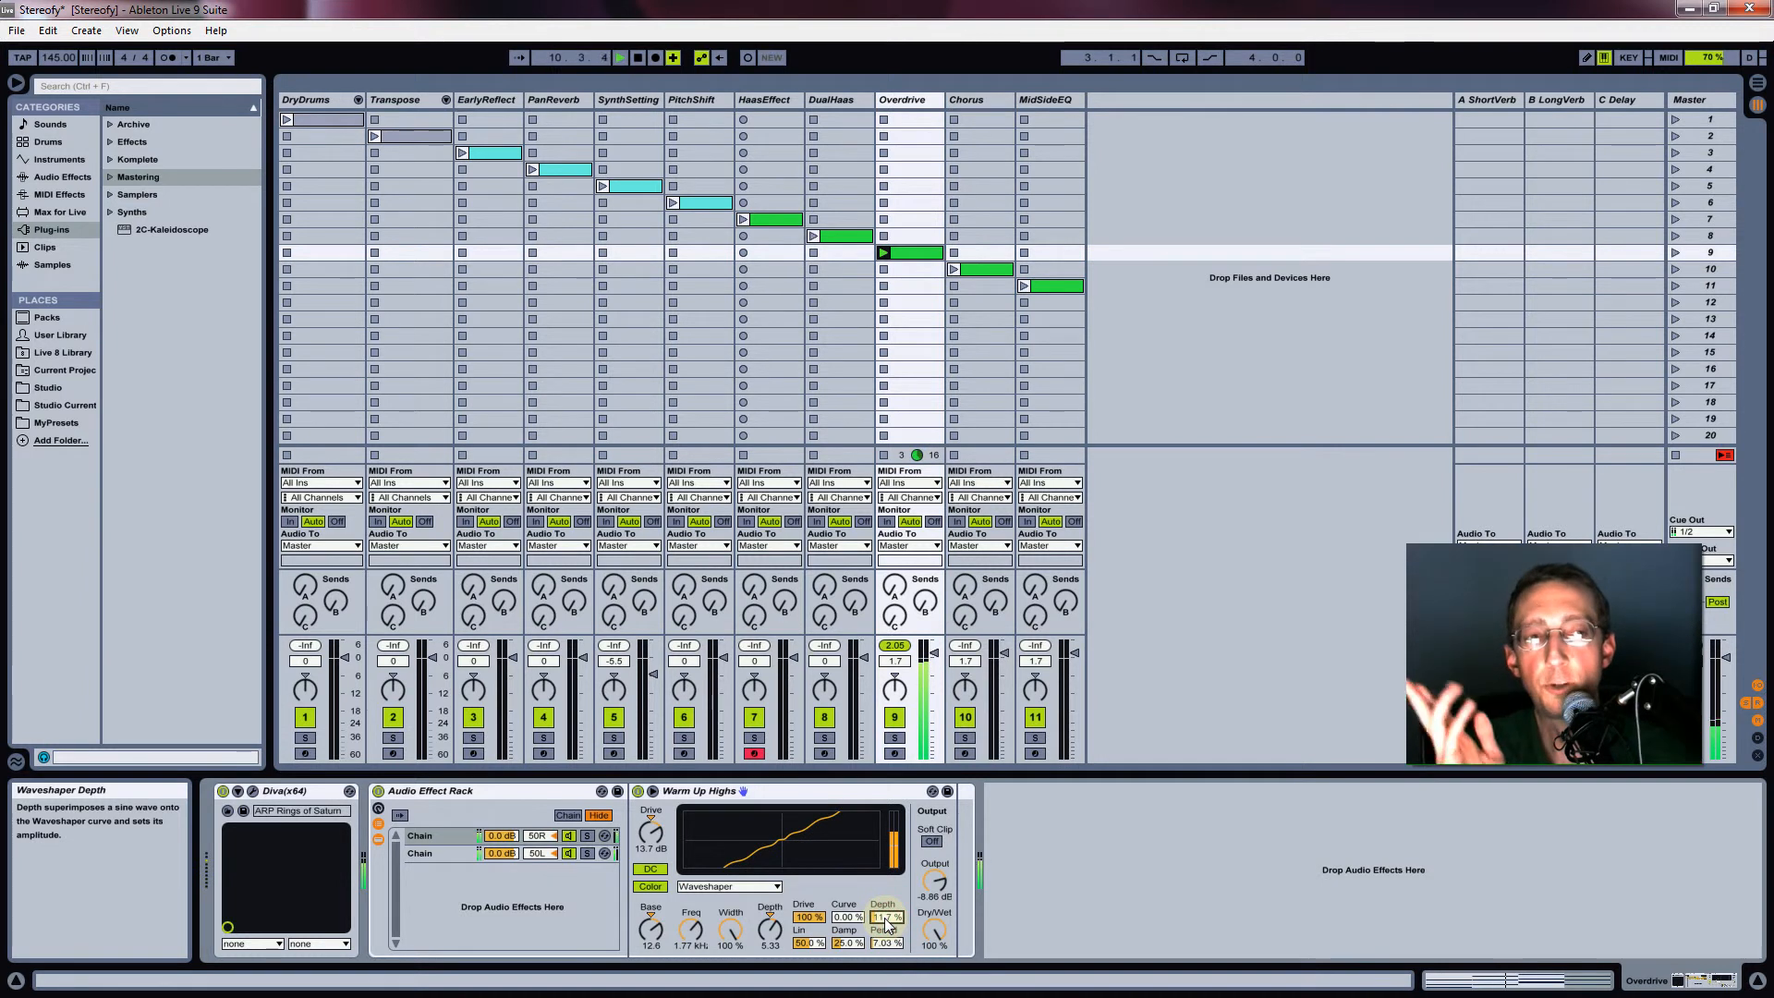
pyautogui.click(378, 792)
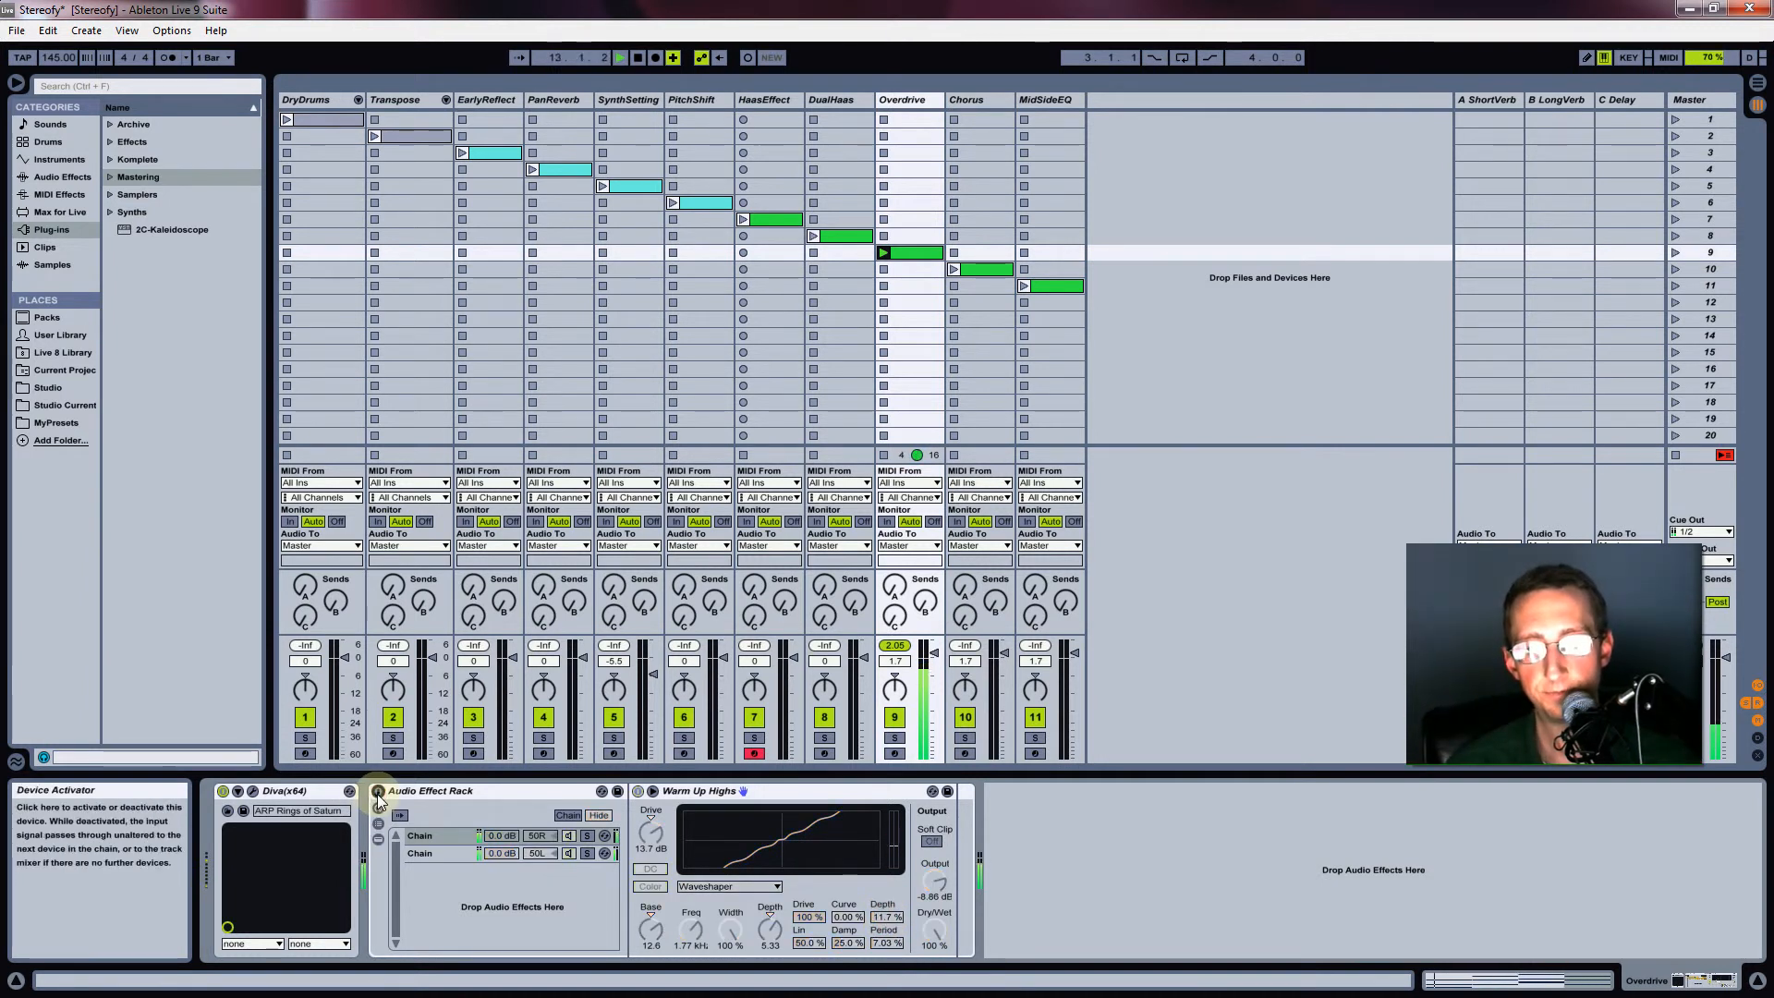
pyautogui.click(378, 792)
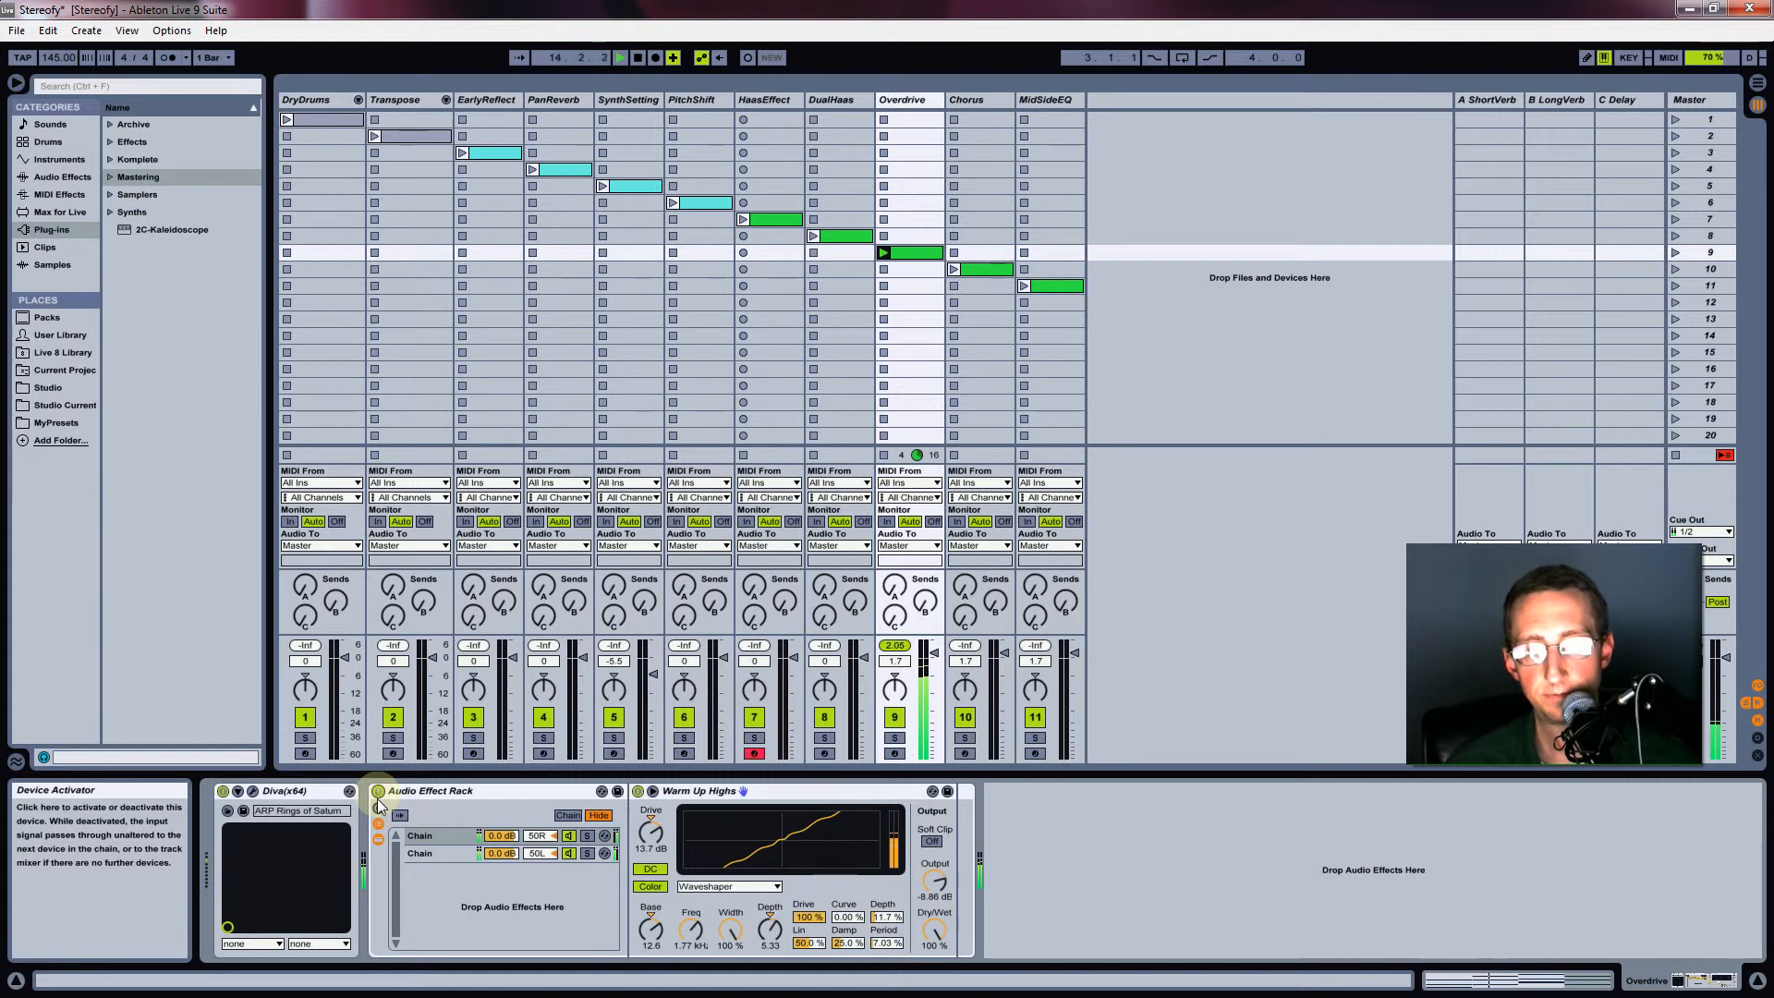
# Play scene 10 and view the 50R and 50L chains of the Chorus track's Audio Effect Rack
pyautogui.click(972, 269)
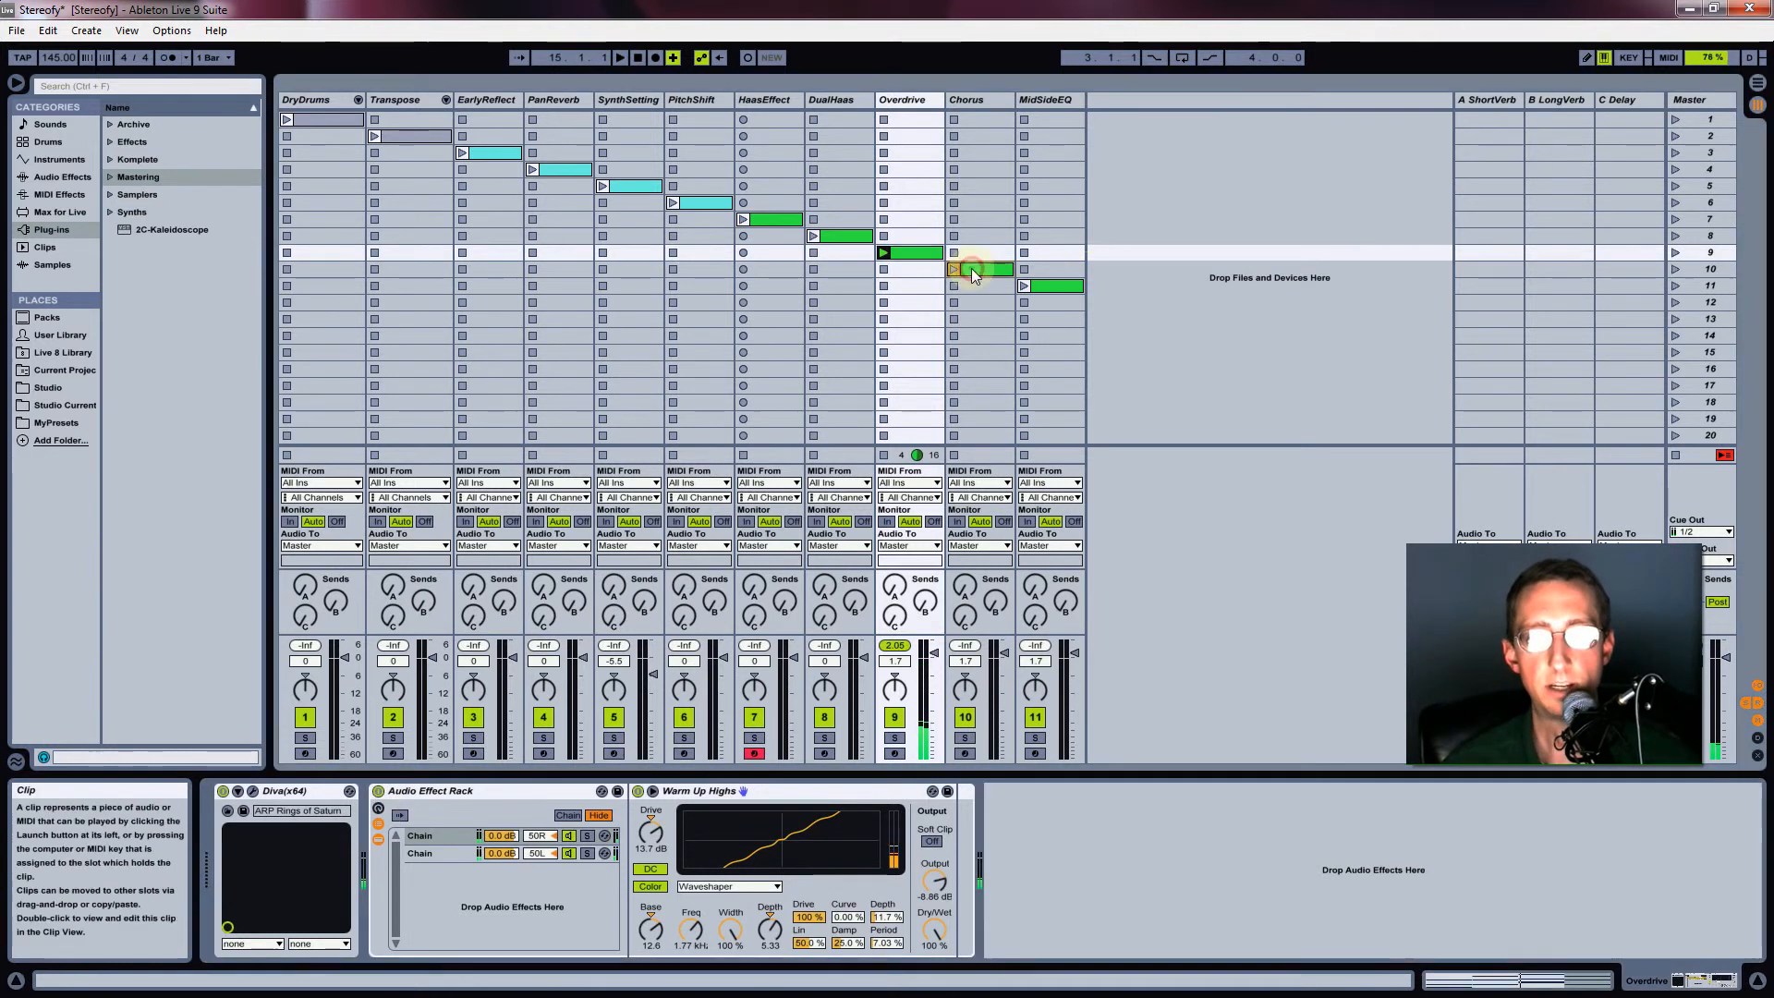
pyautogui.click(1677, 270)
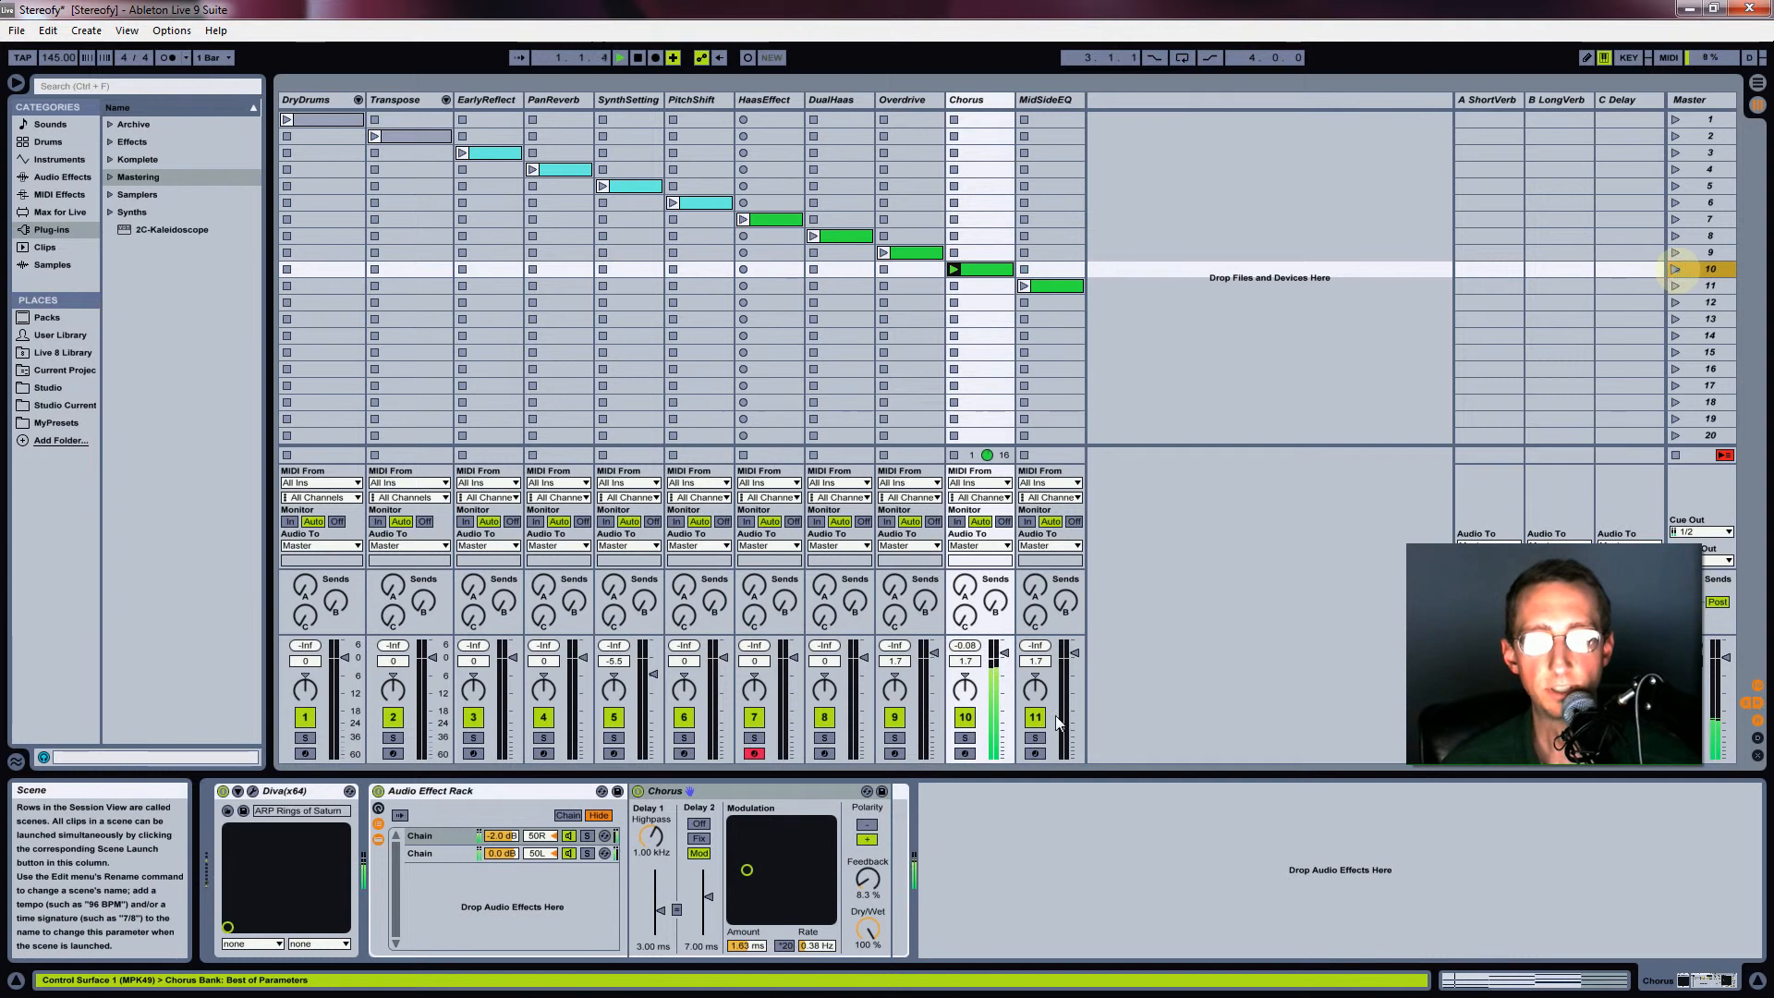
pyautogui.click(432, 841)
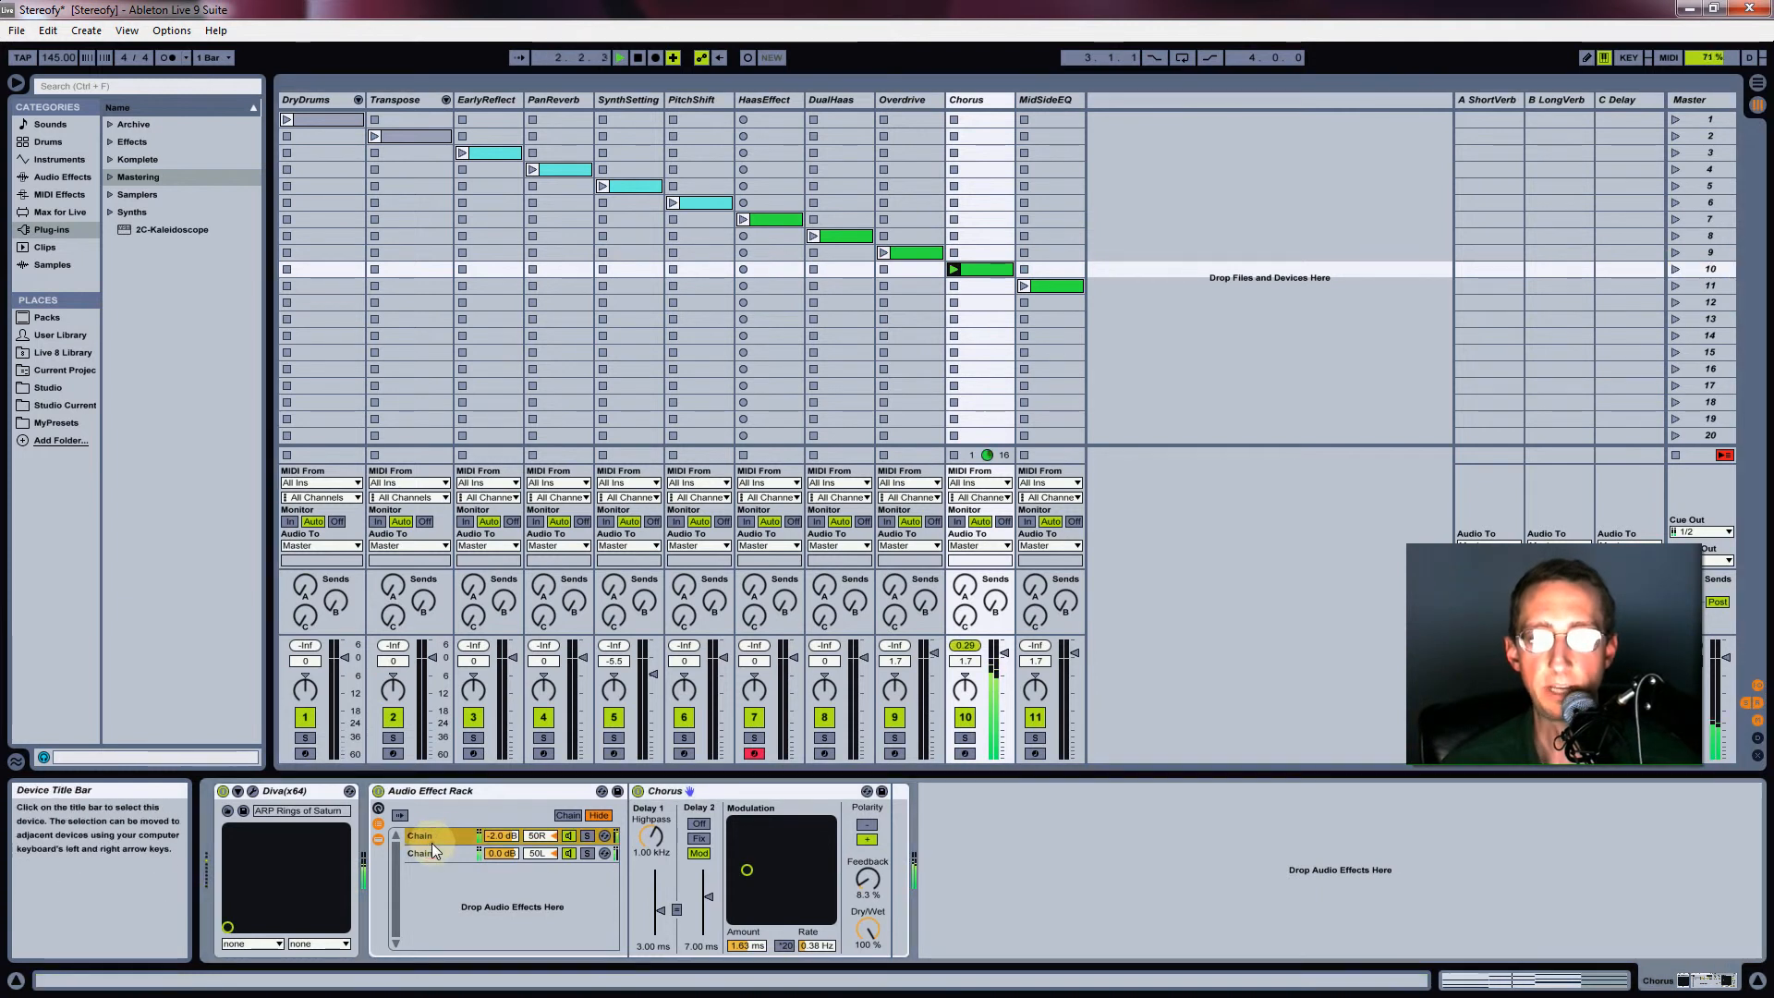
pyautogui.click(431, 852)
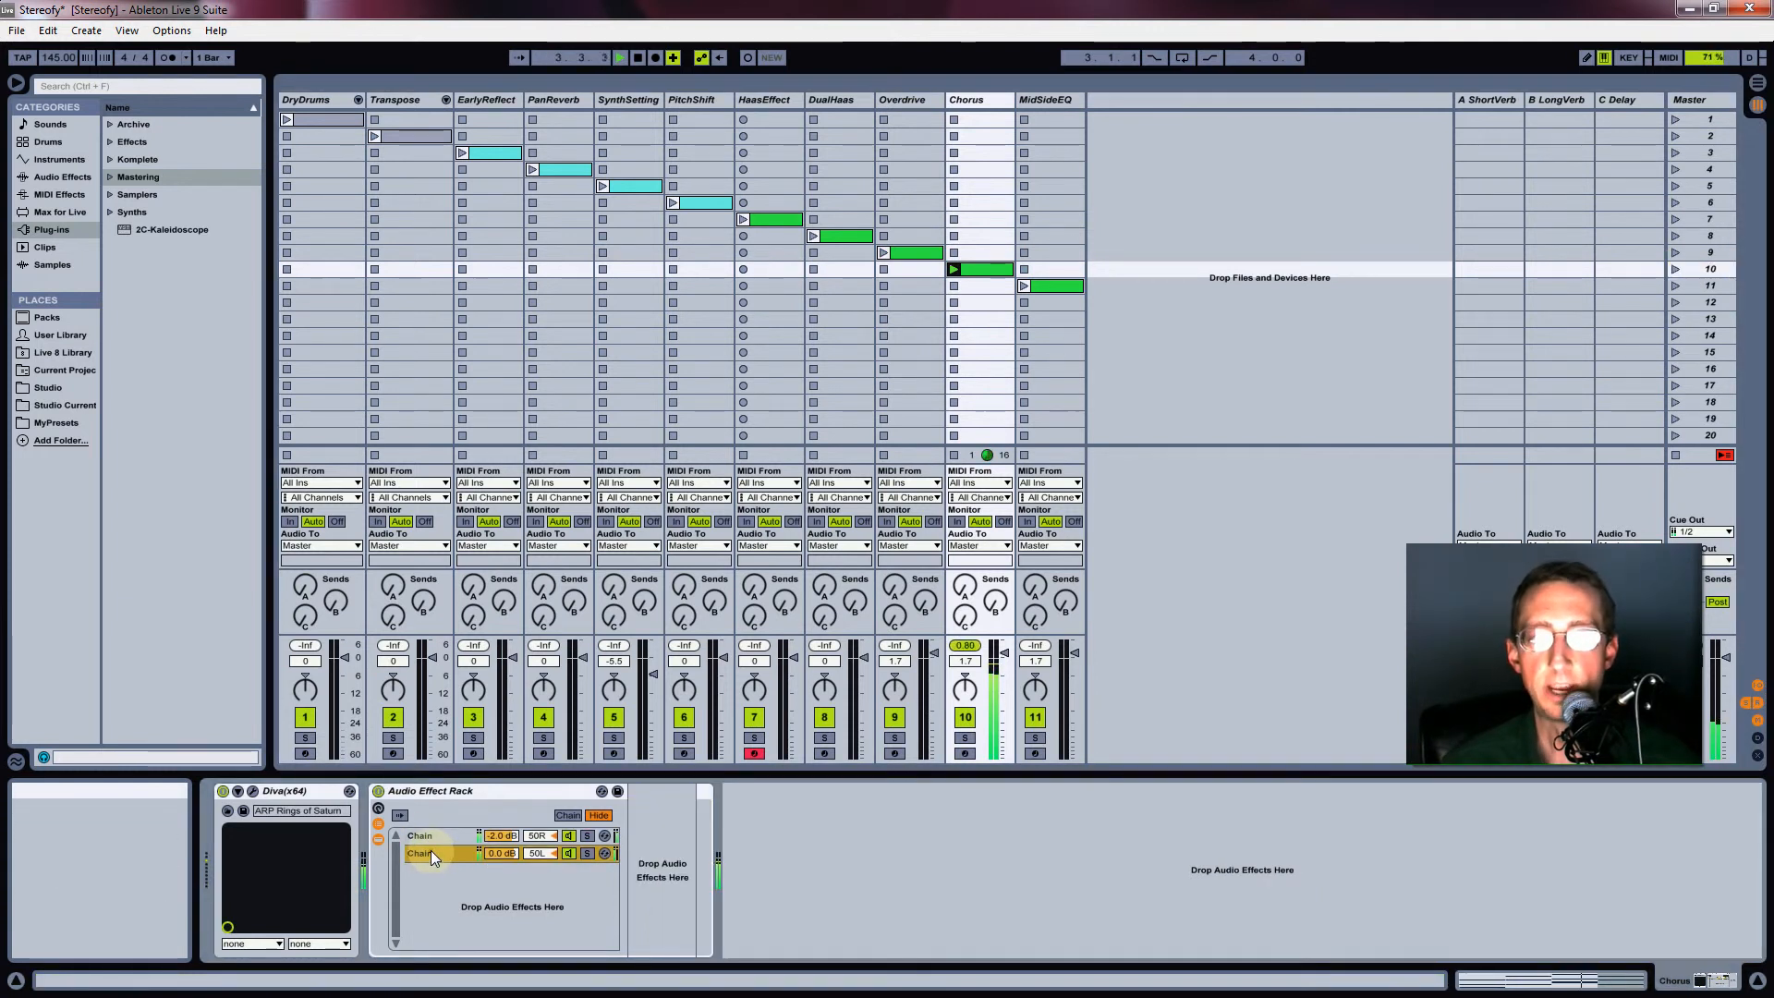
# Return to the 50R chain's Chorus settings and toggle the Audio Effect Rack off and on for comparison
pyautogui.click(431, 851)
pyautogui.click(431, 840)
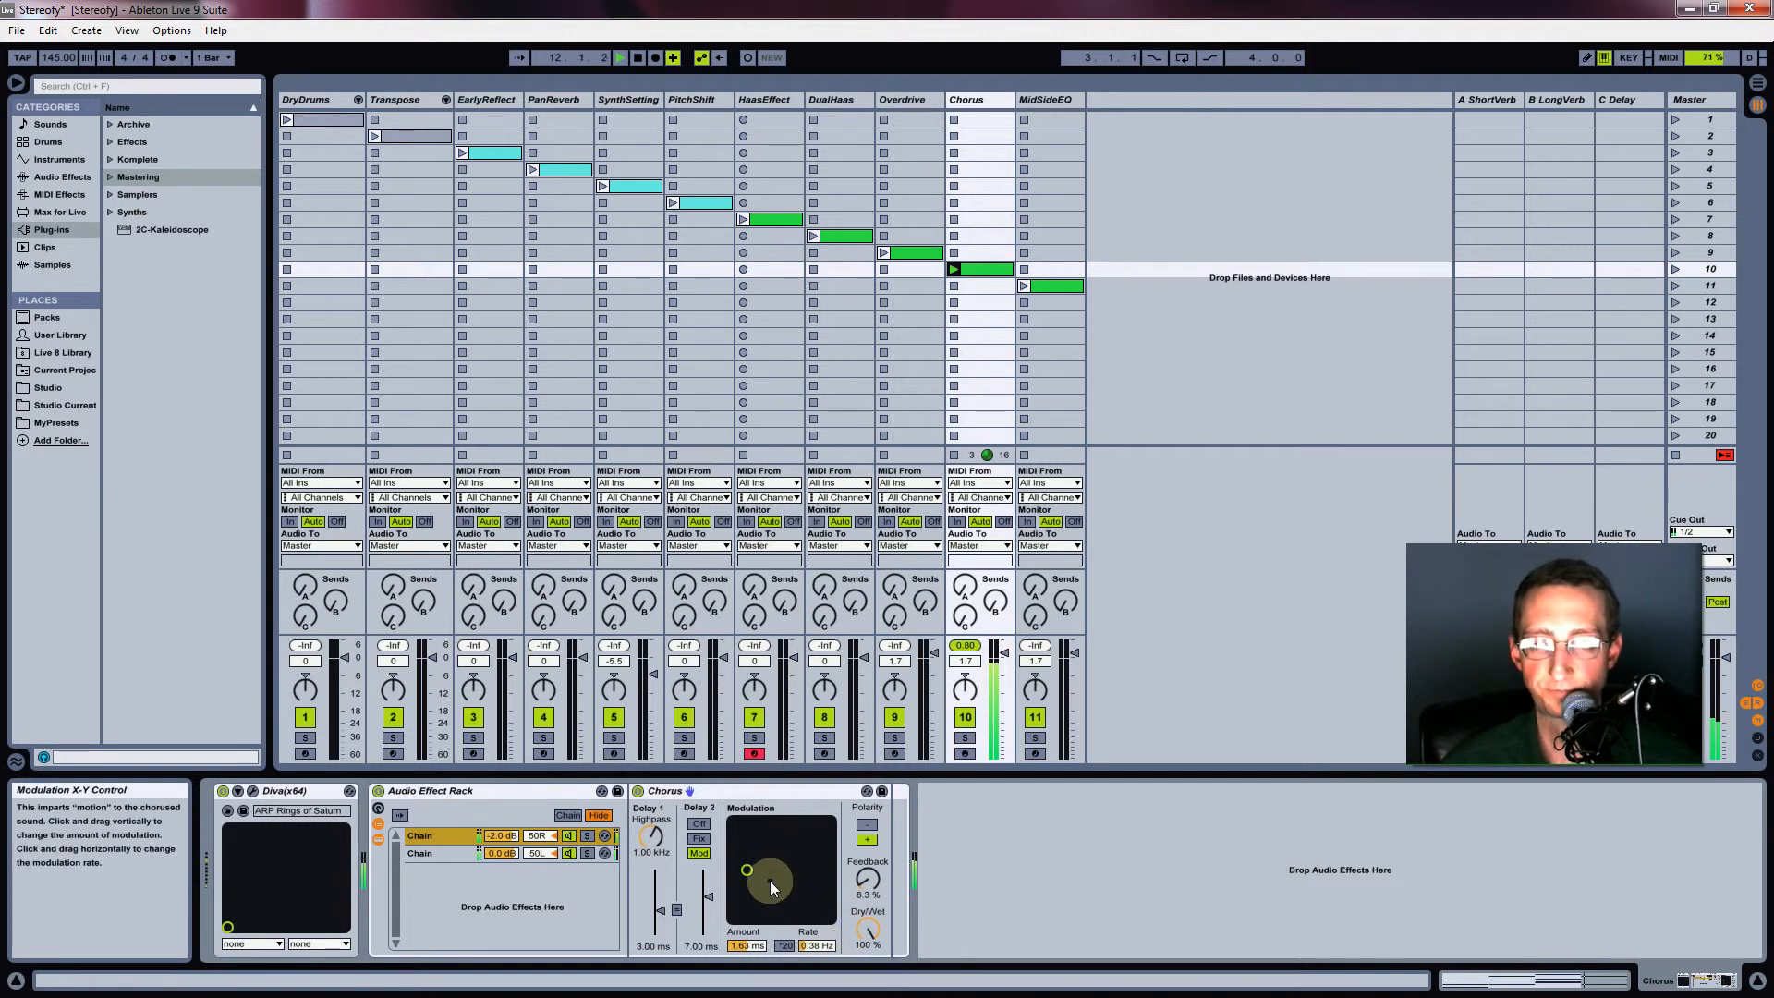
pyautogui.click(379, 791)
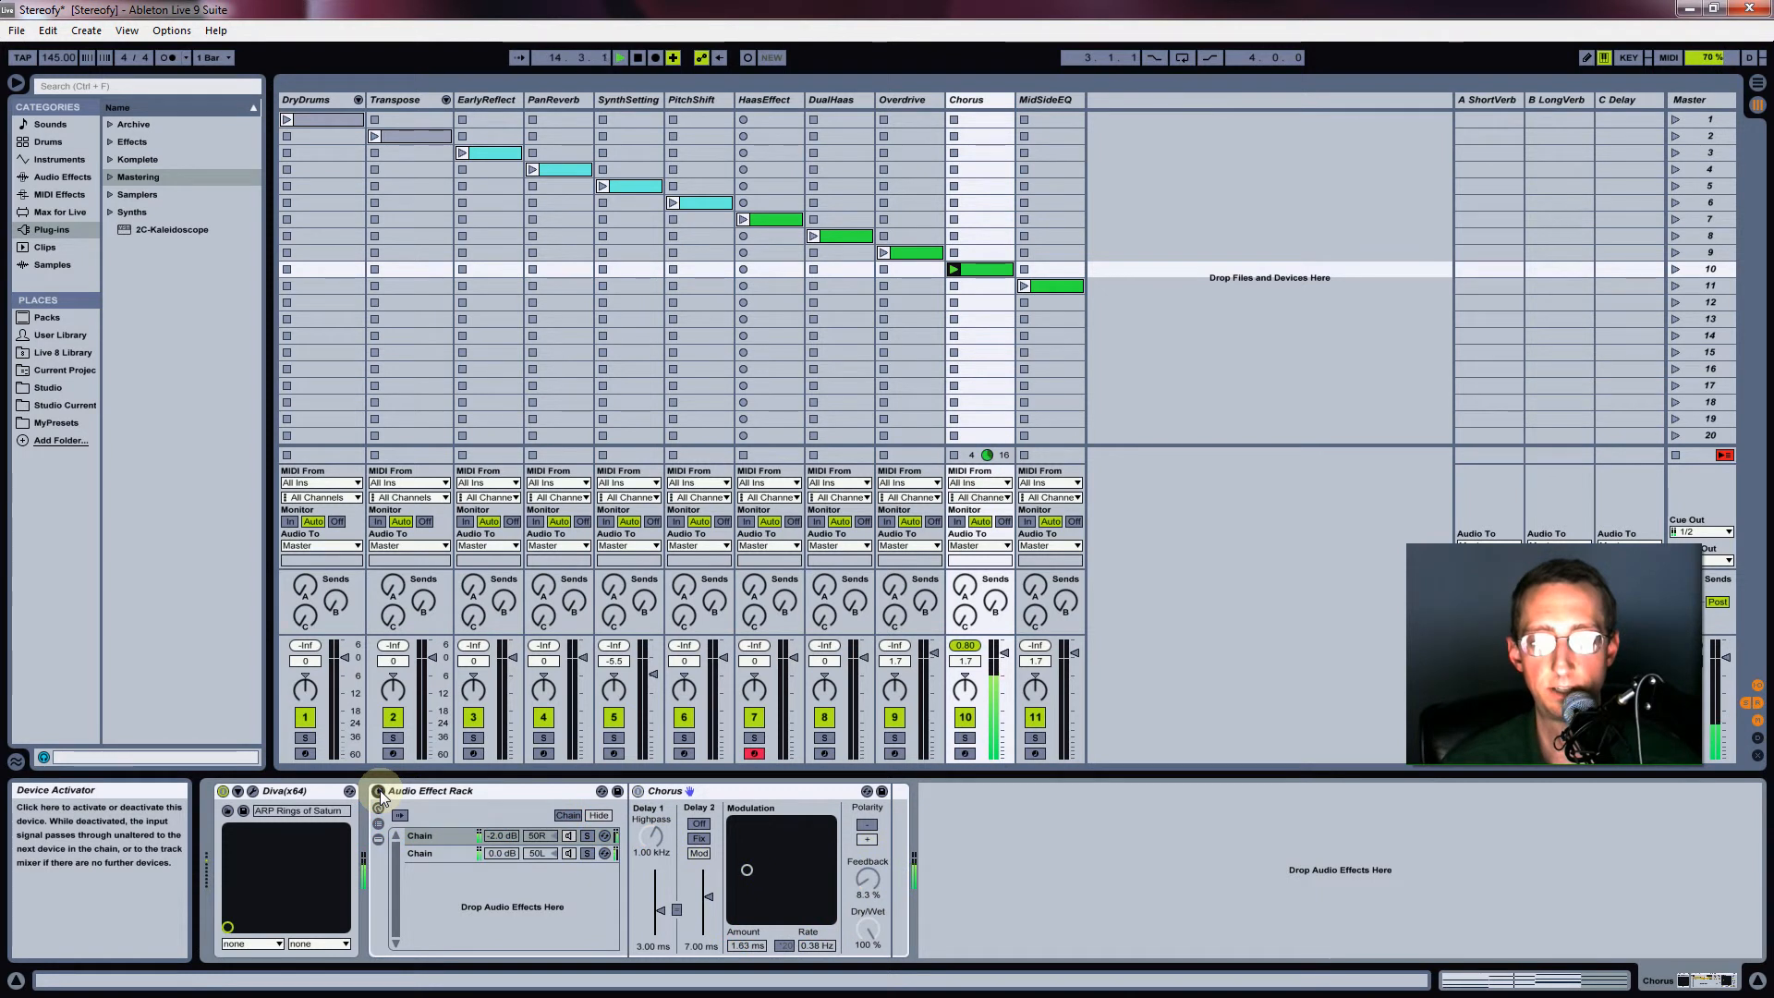
pyautogui.click(379, 791)
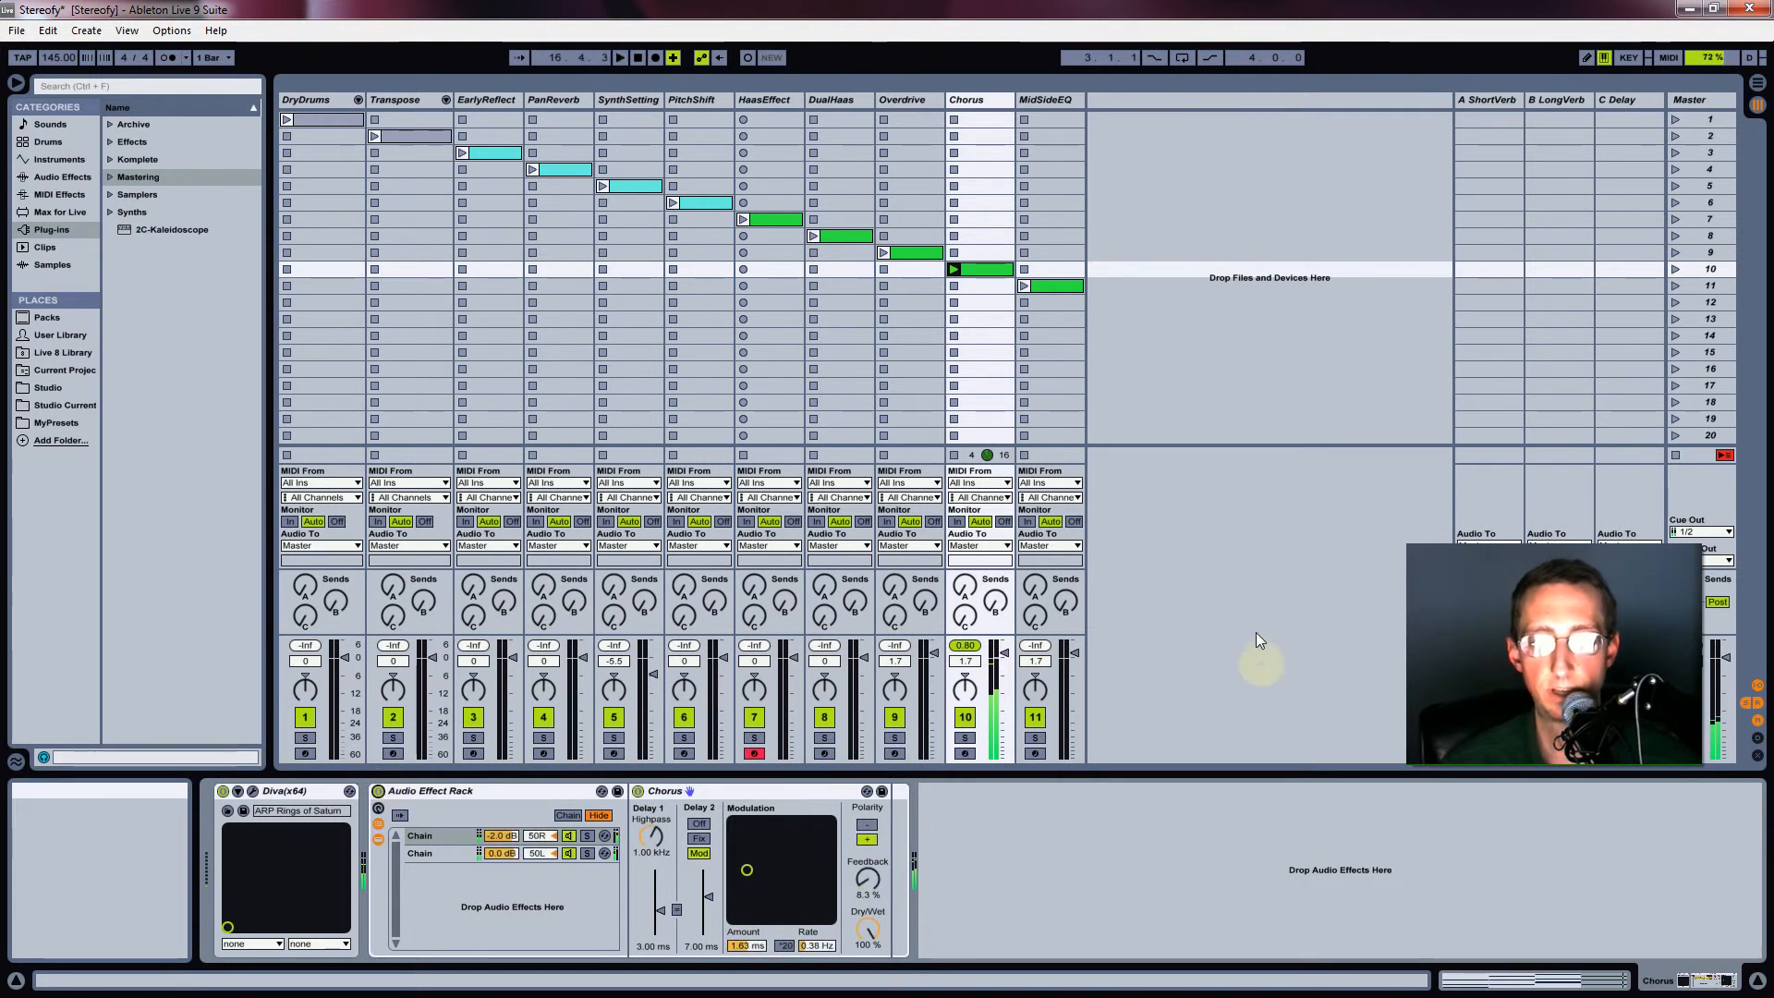
# Play scene 11 and open FabFilter Pro-Q on the MidSideEQ track to examine its mid/side curves
pyautogui.click(1048, 286)
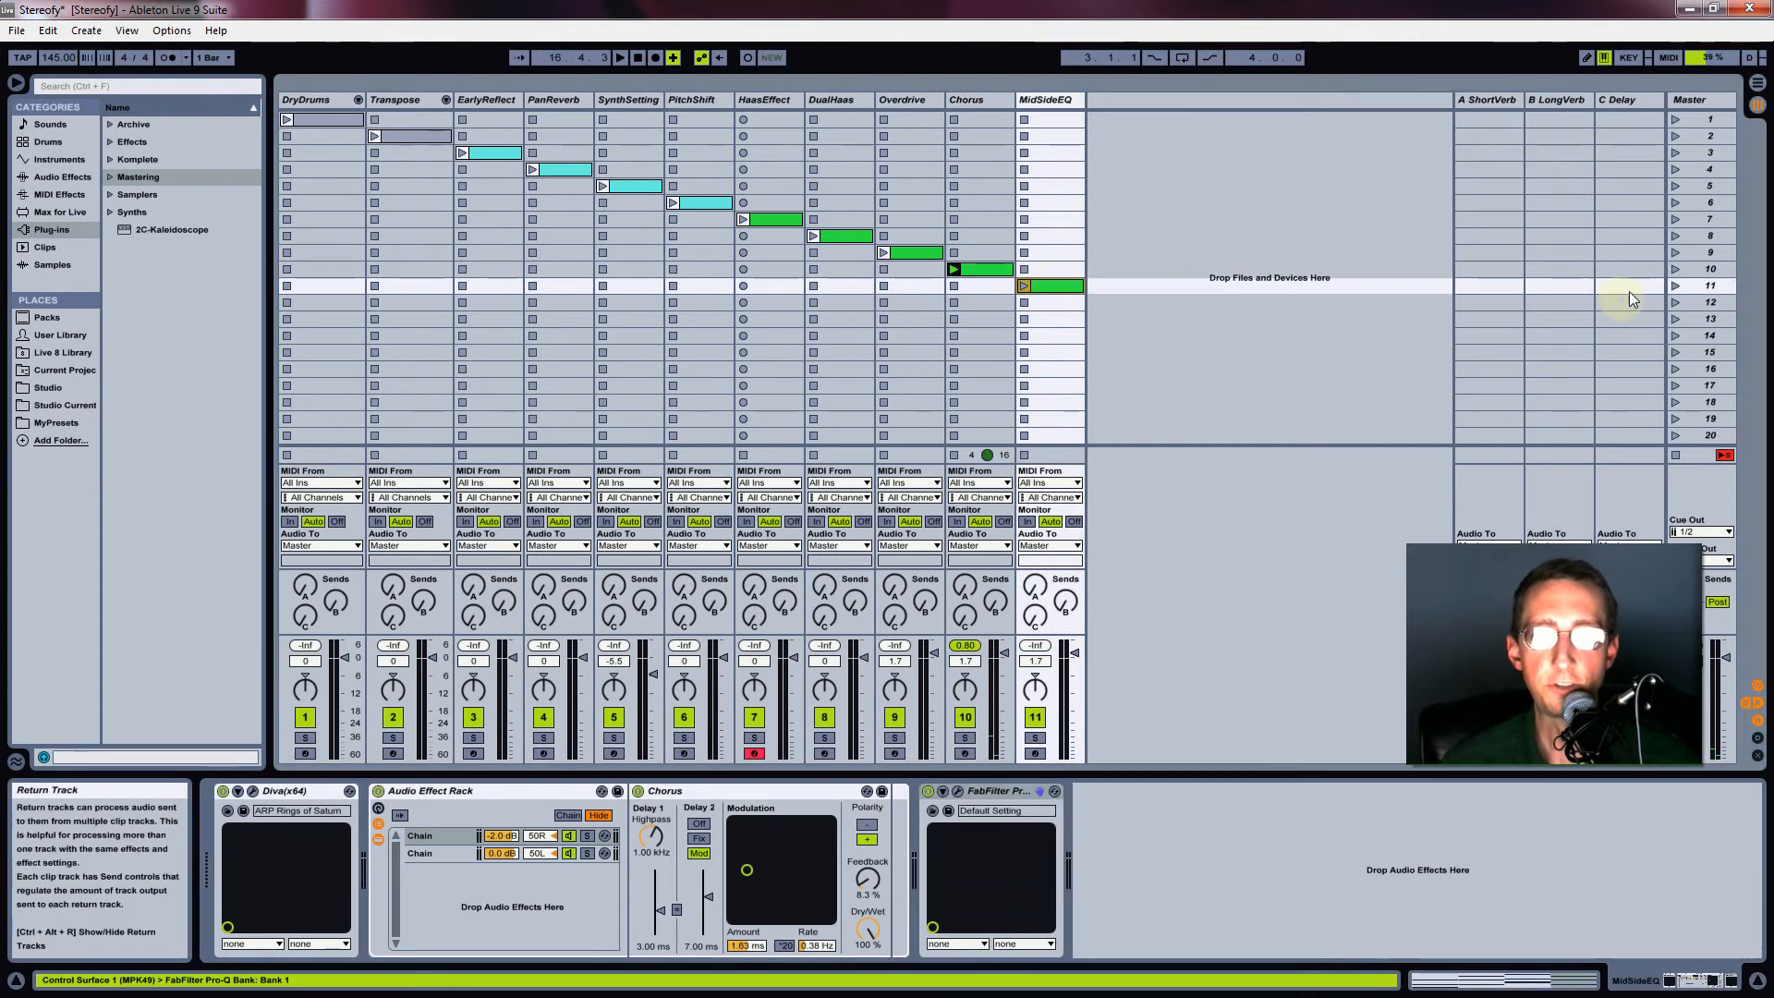
pyautogui.click(1674, 287)
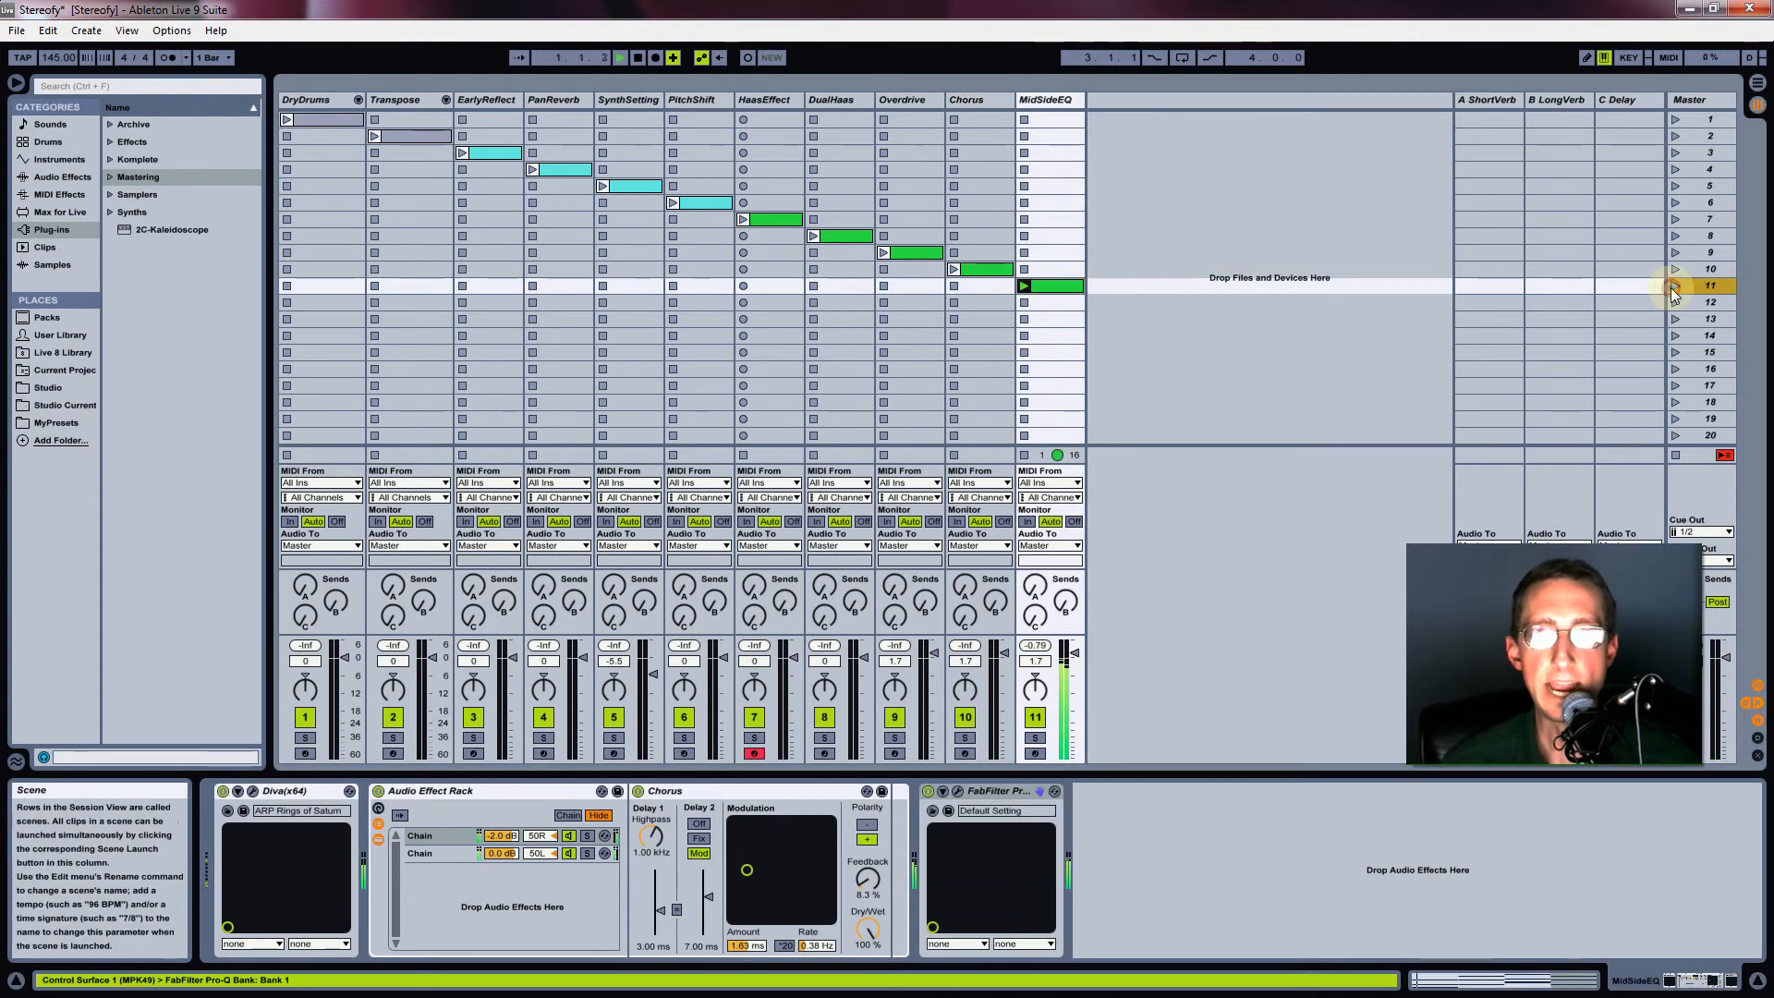
pyautogui.click(957, 792)
pyautogui.moveTo(819, 597)
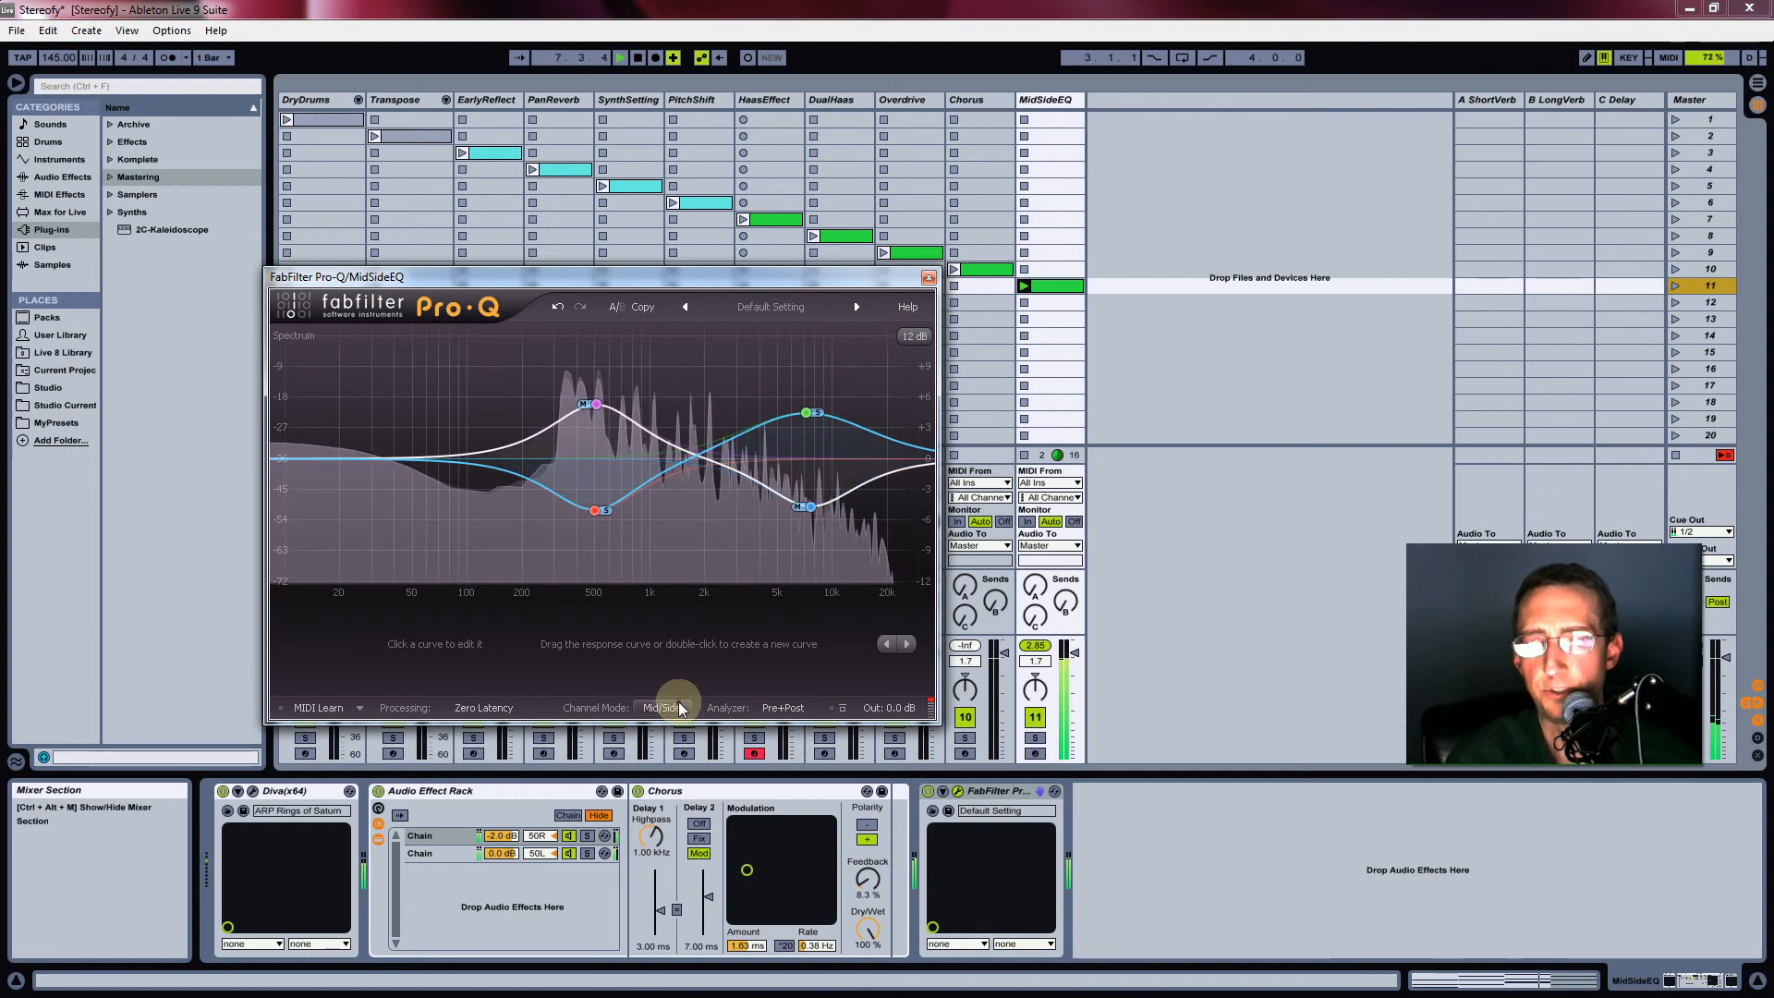
# Solo the high-frequency boost band near 7 kHz in the mid/side EQ to audition it, and switch the solo off again
pyautogui.moveTo(680, 706)
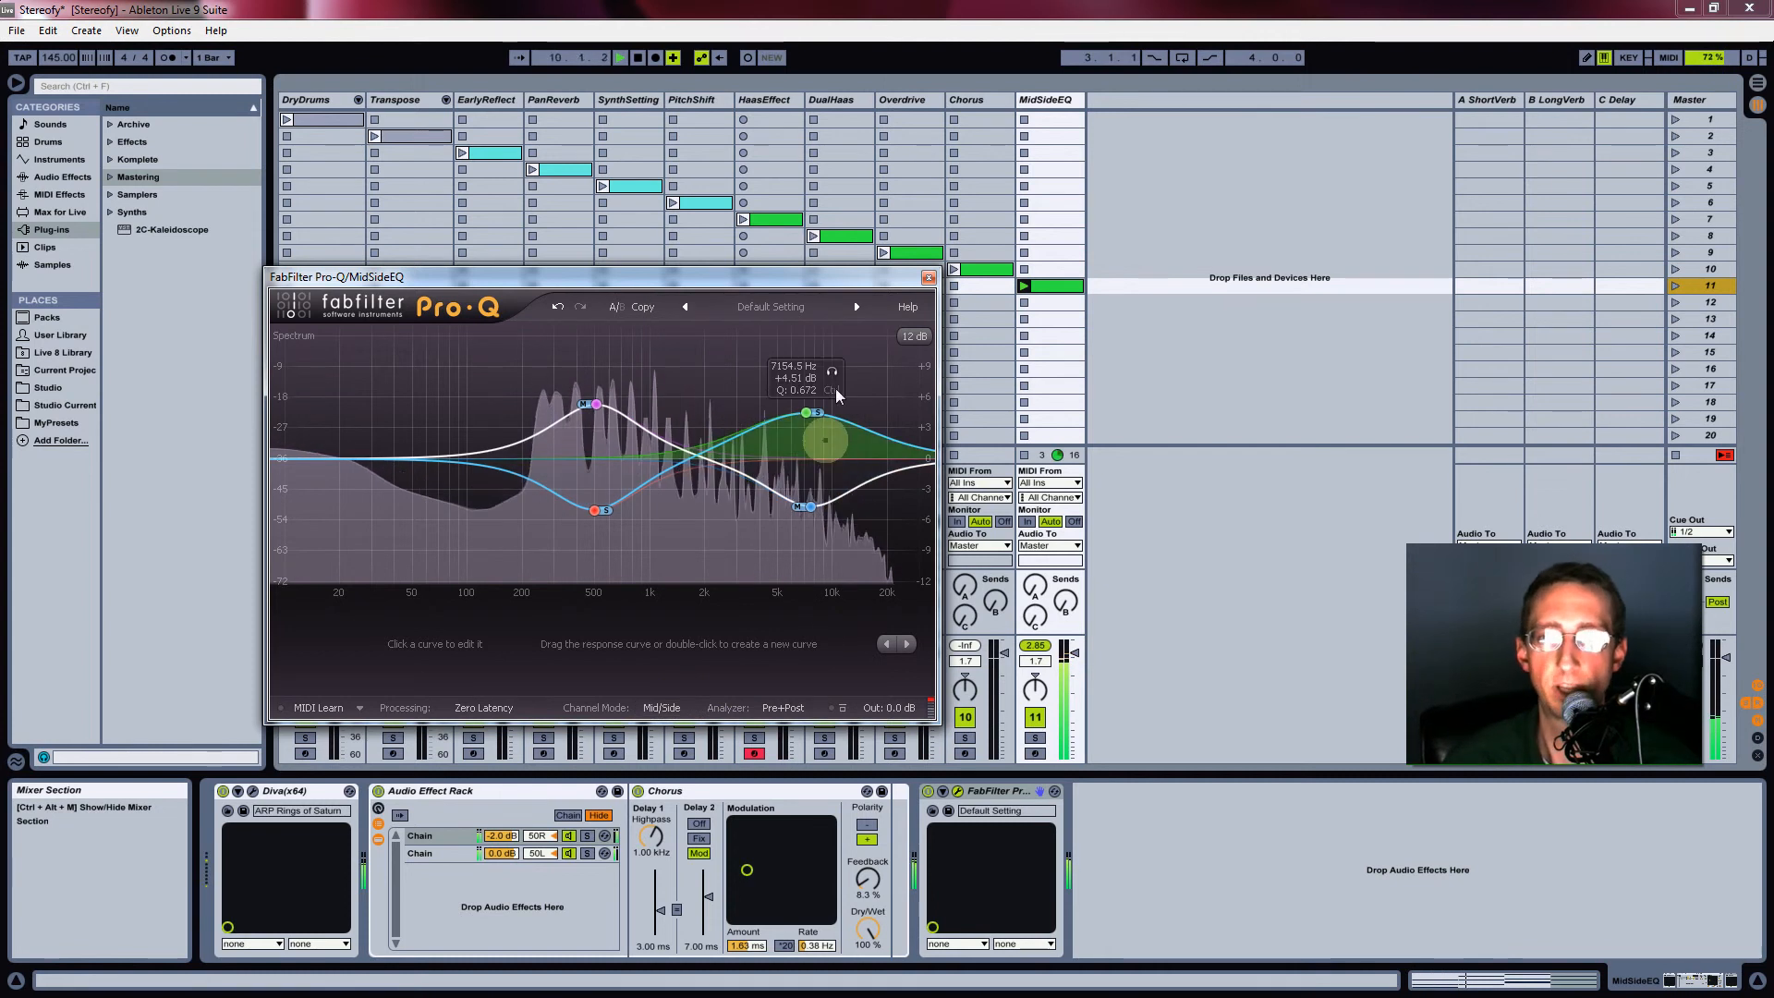
pyautogui.click(835, 370)
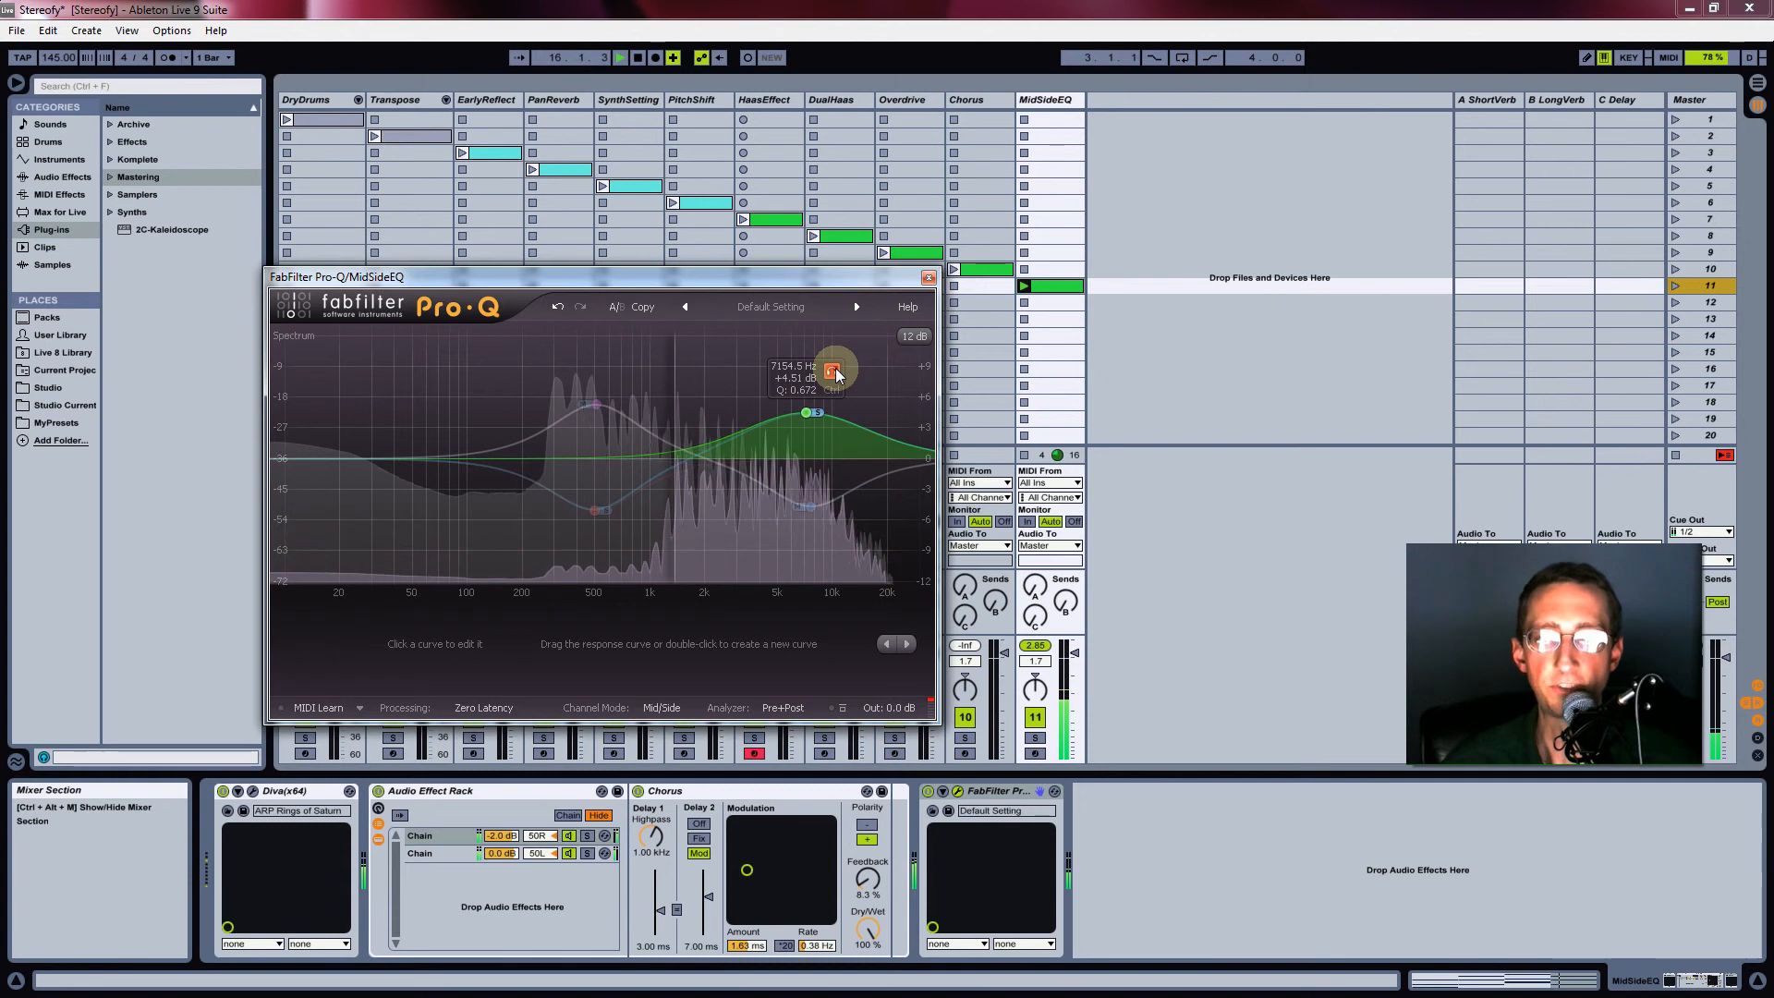
pyautogui.click(835, 368)
pyautogui.moveTo(765, 412)
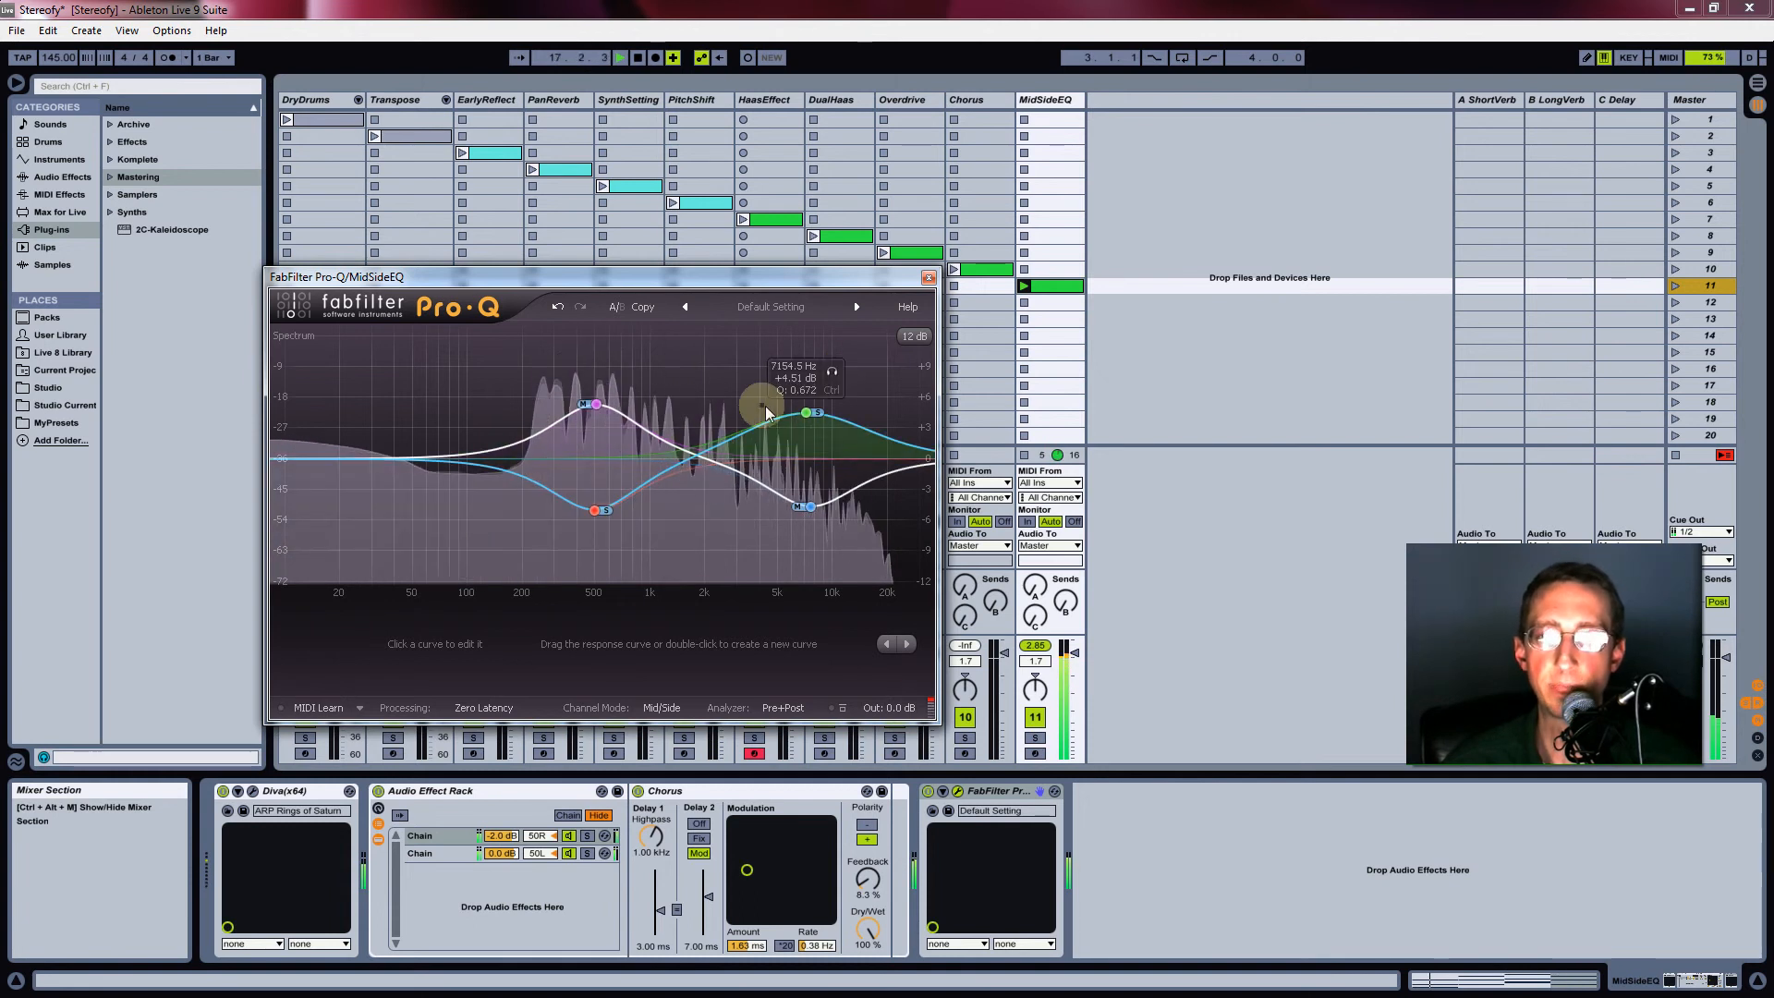
pyautogui.moveTo(735, 458)
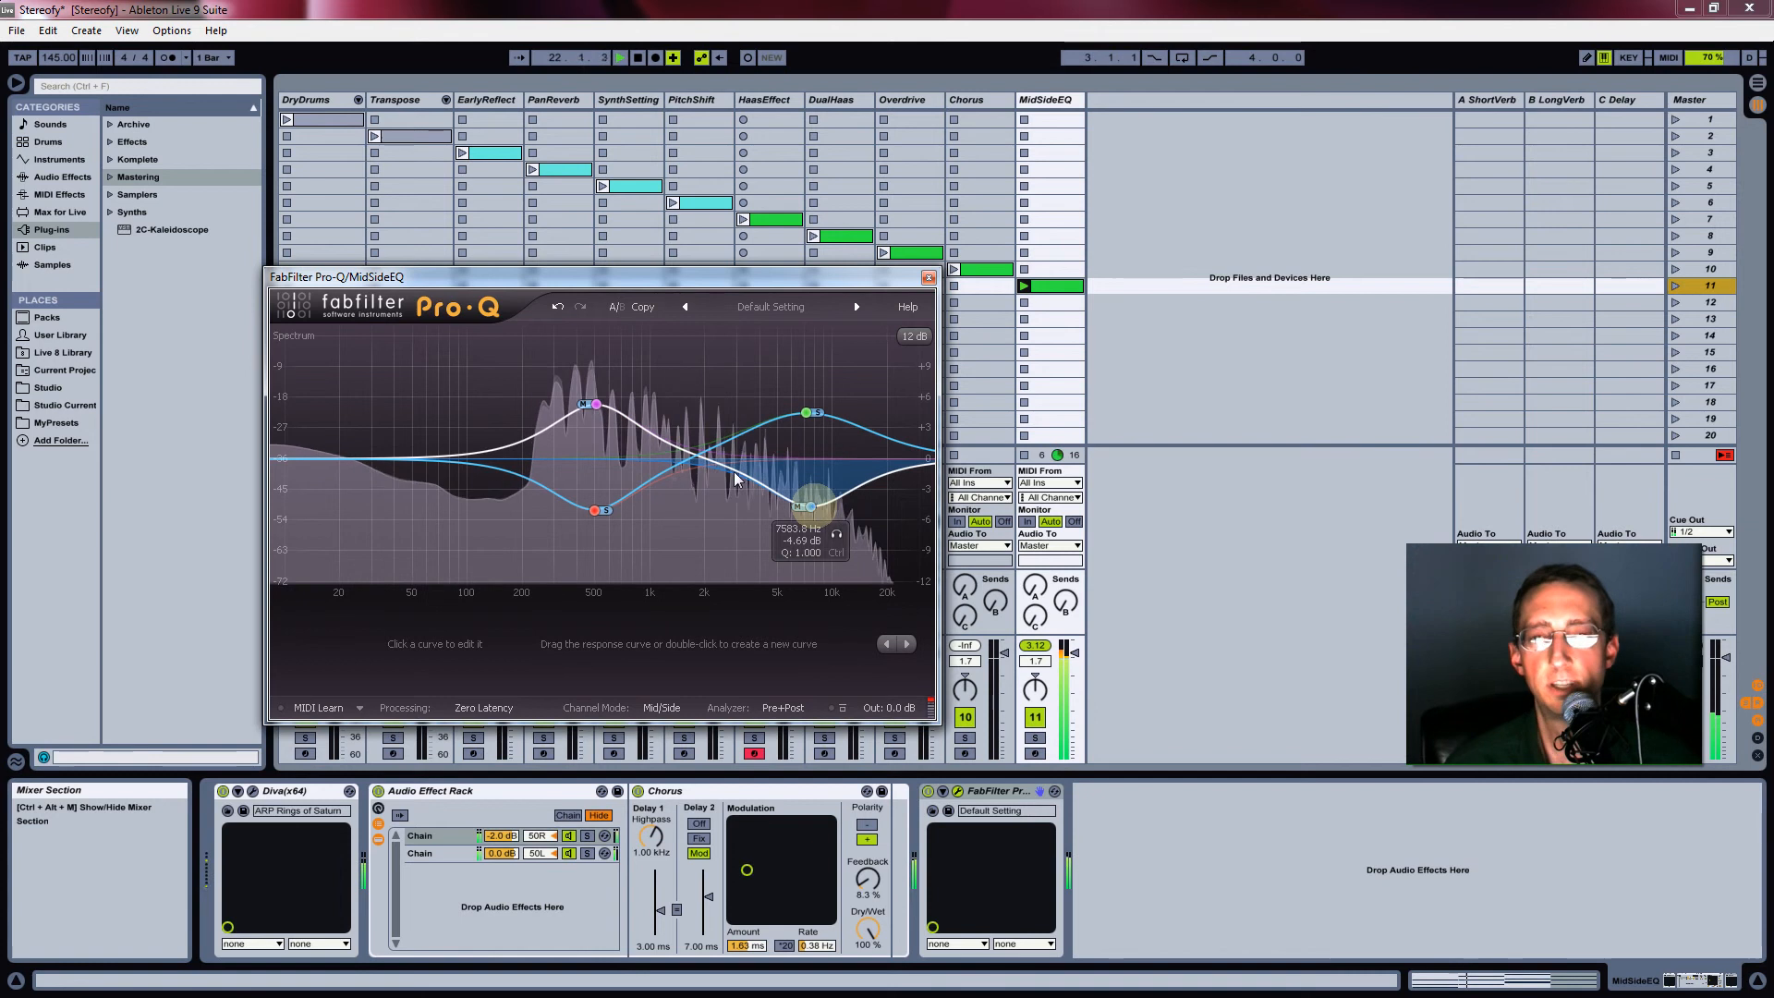
# Audition the cut and boost bands near 500 Hz in solo, and close the FabFilter Pro-Q window
pyautogui.moveTo(607, 407)
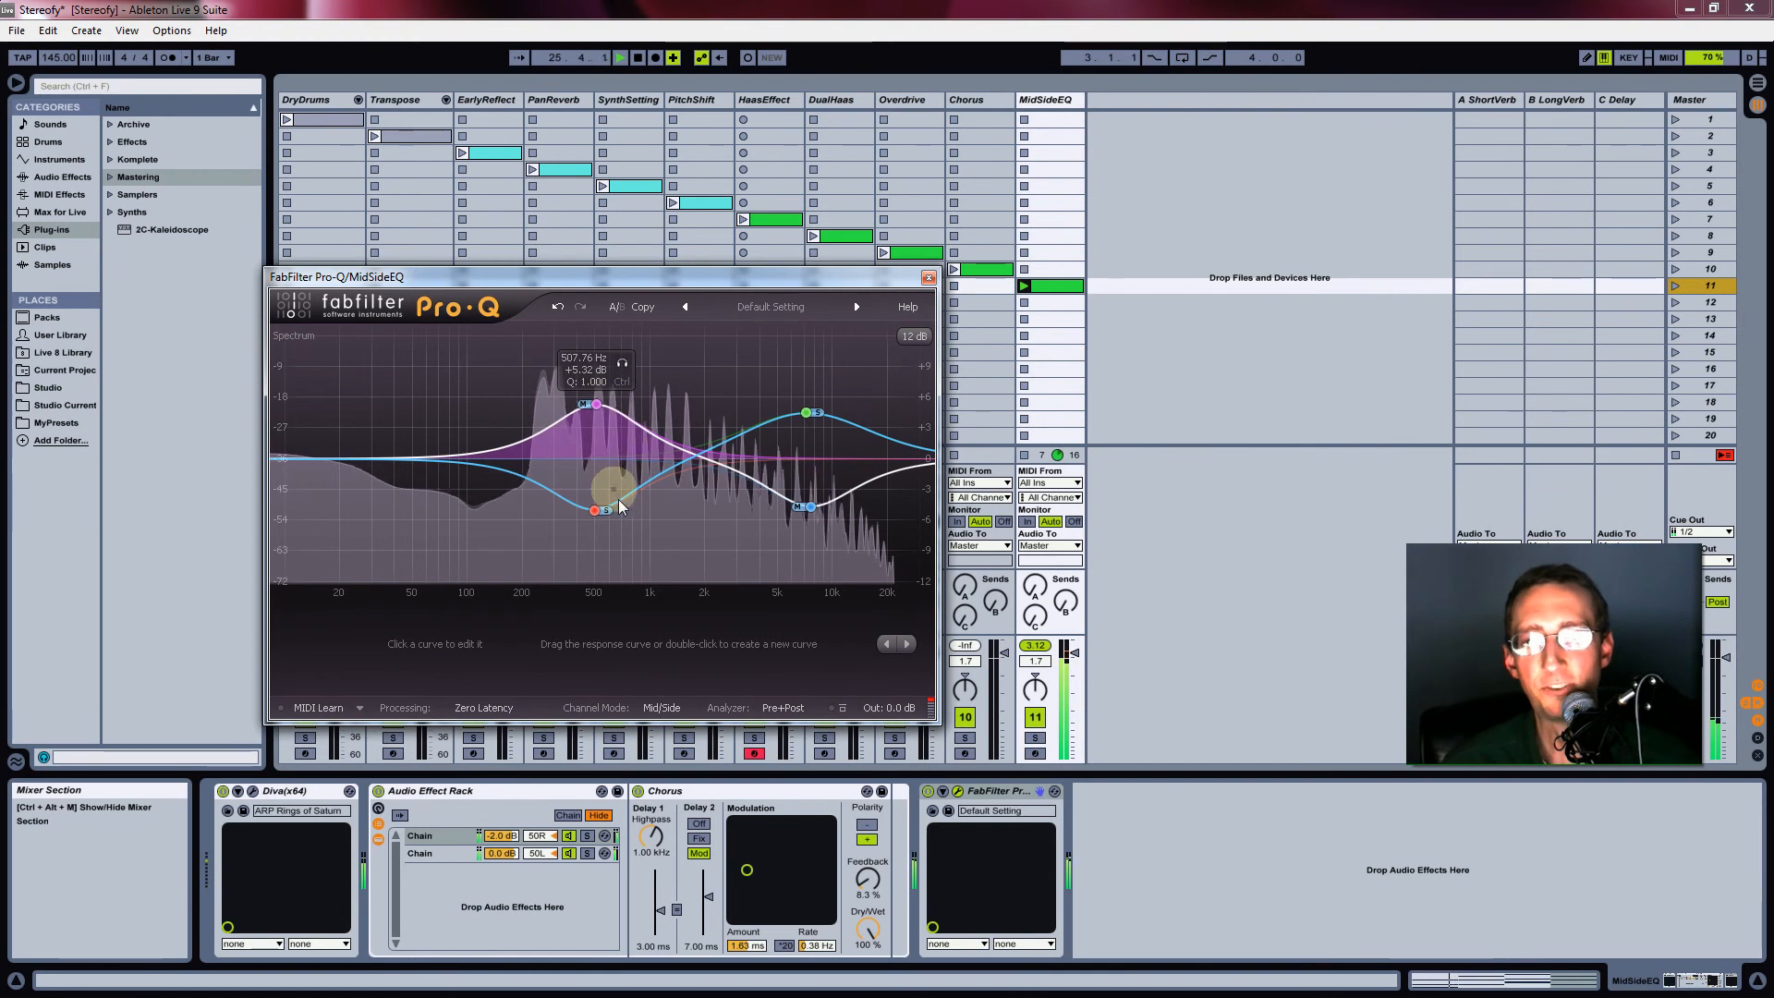
pyautogui.click(622, 538)
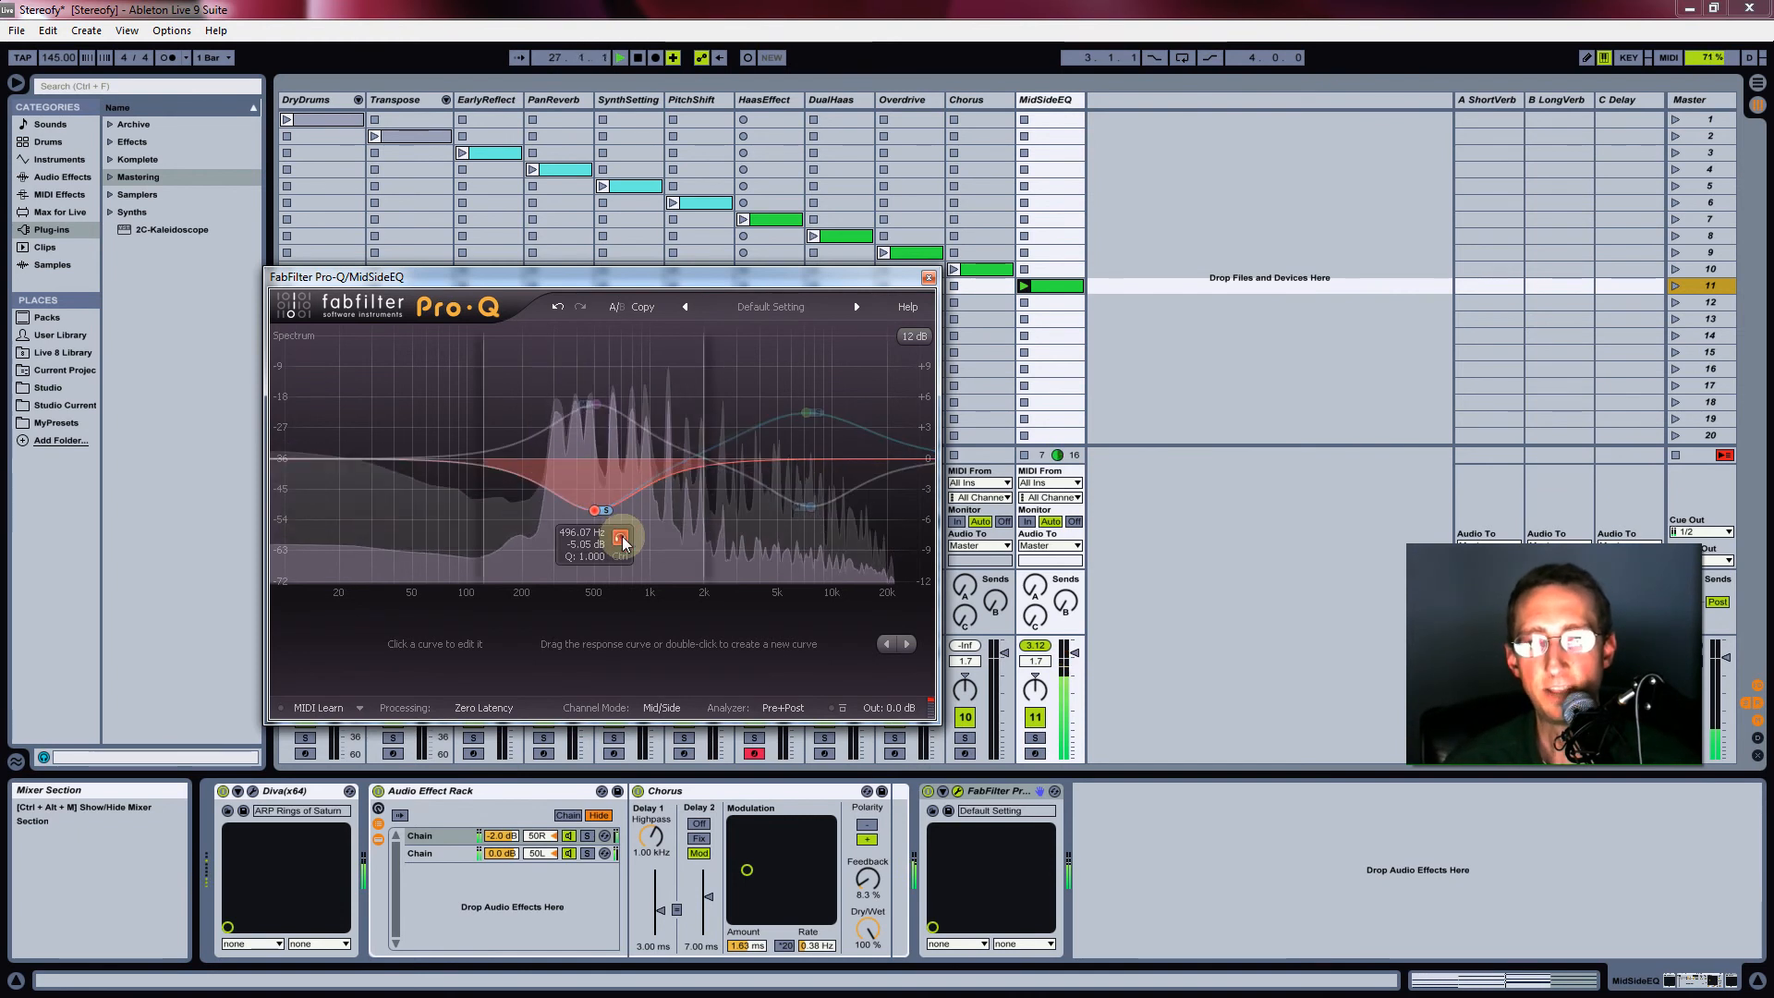
pyautogui.click(622, 364)
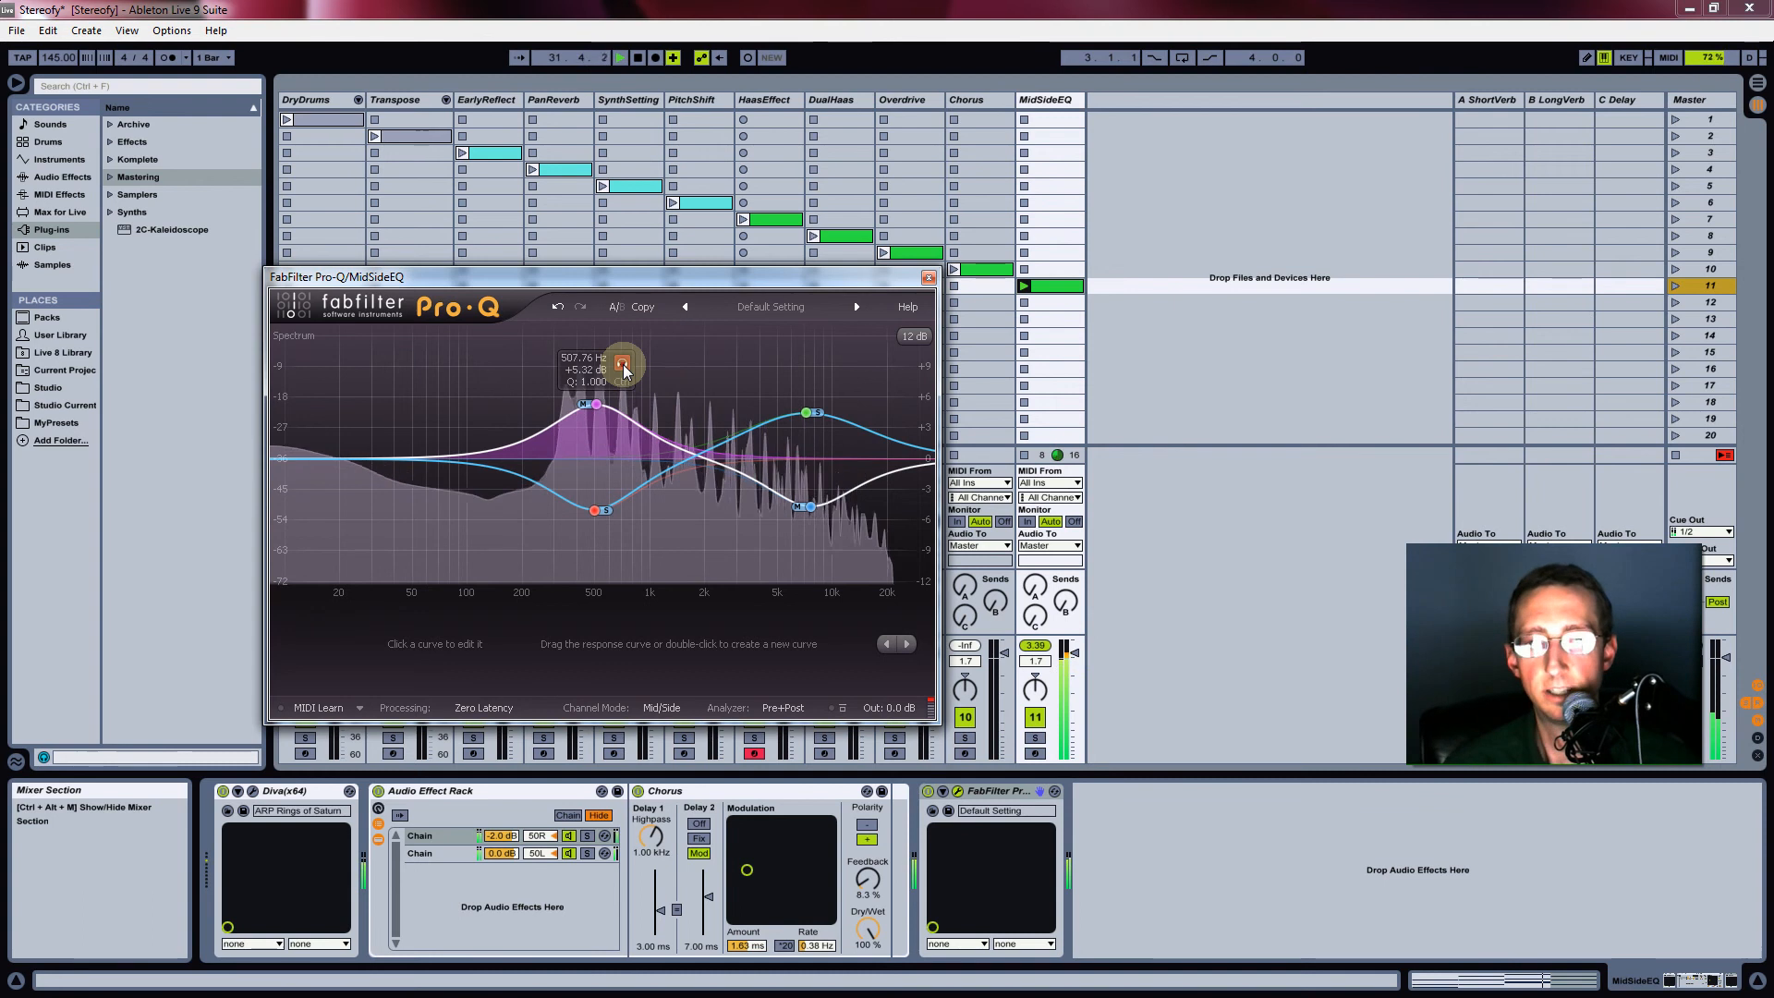
pyautogui.click(740, 363)
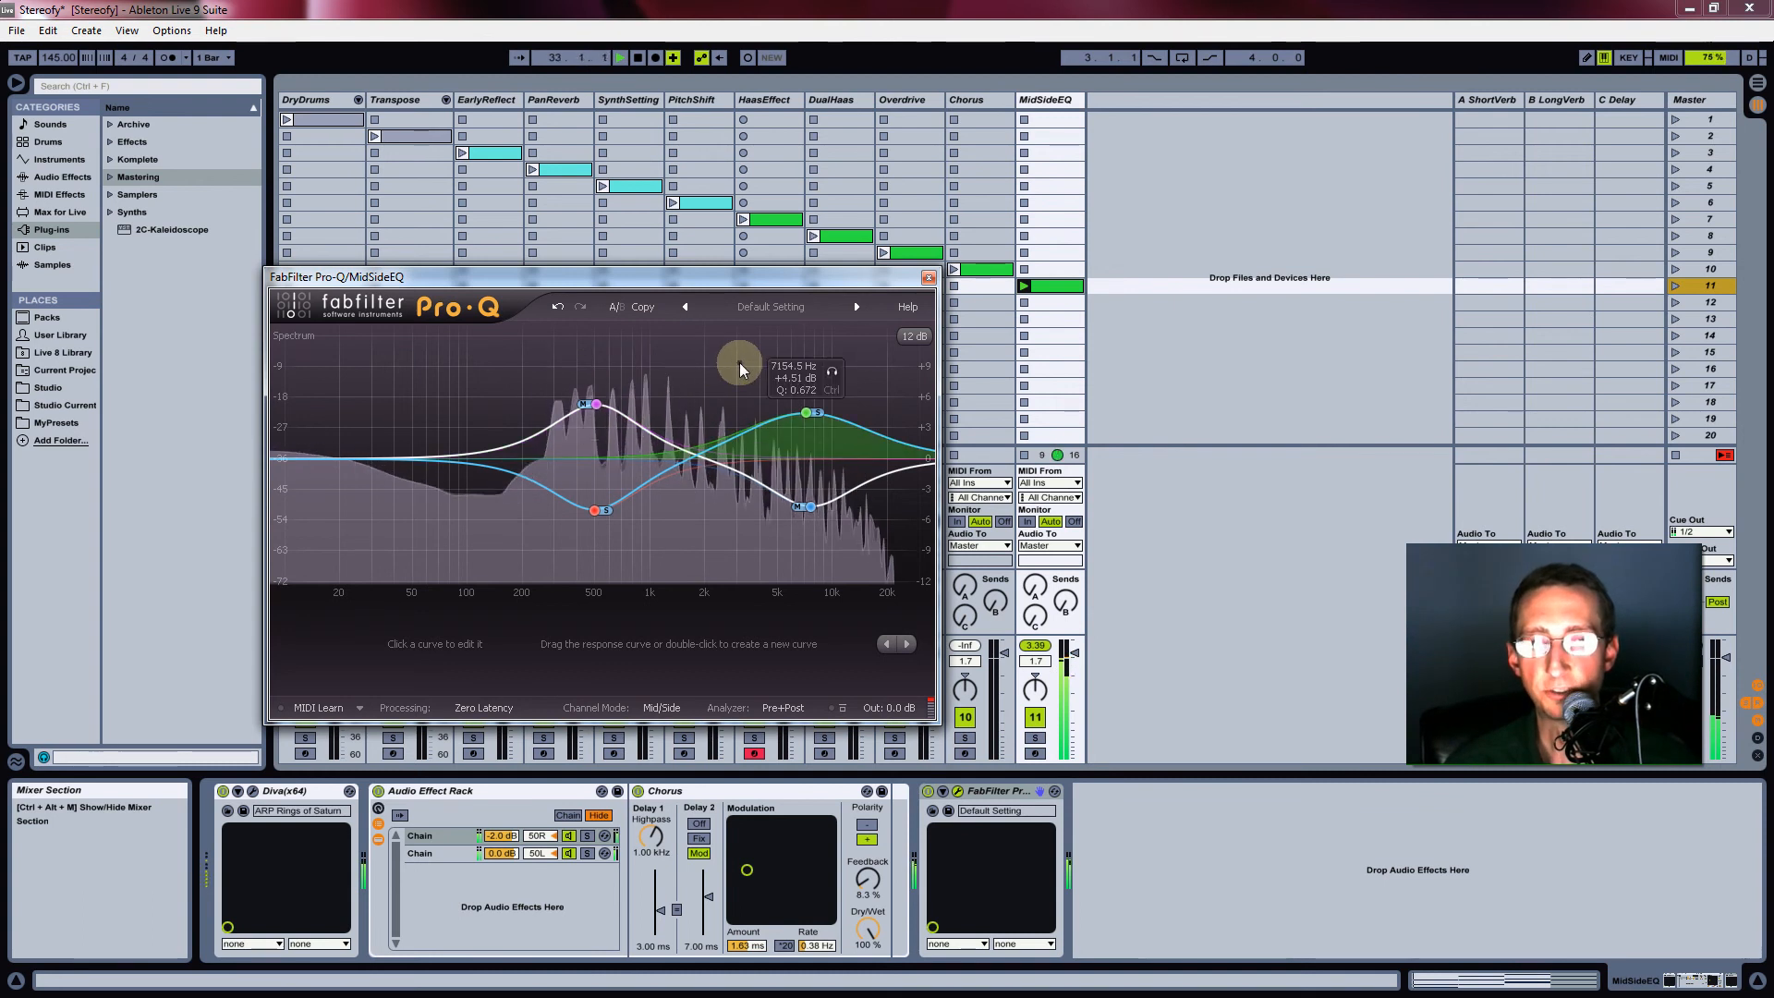
pyautogui.click(929, 277)
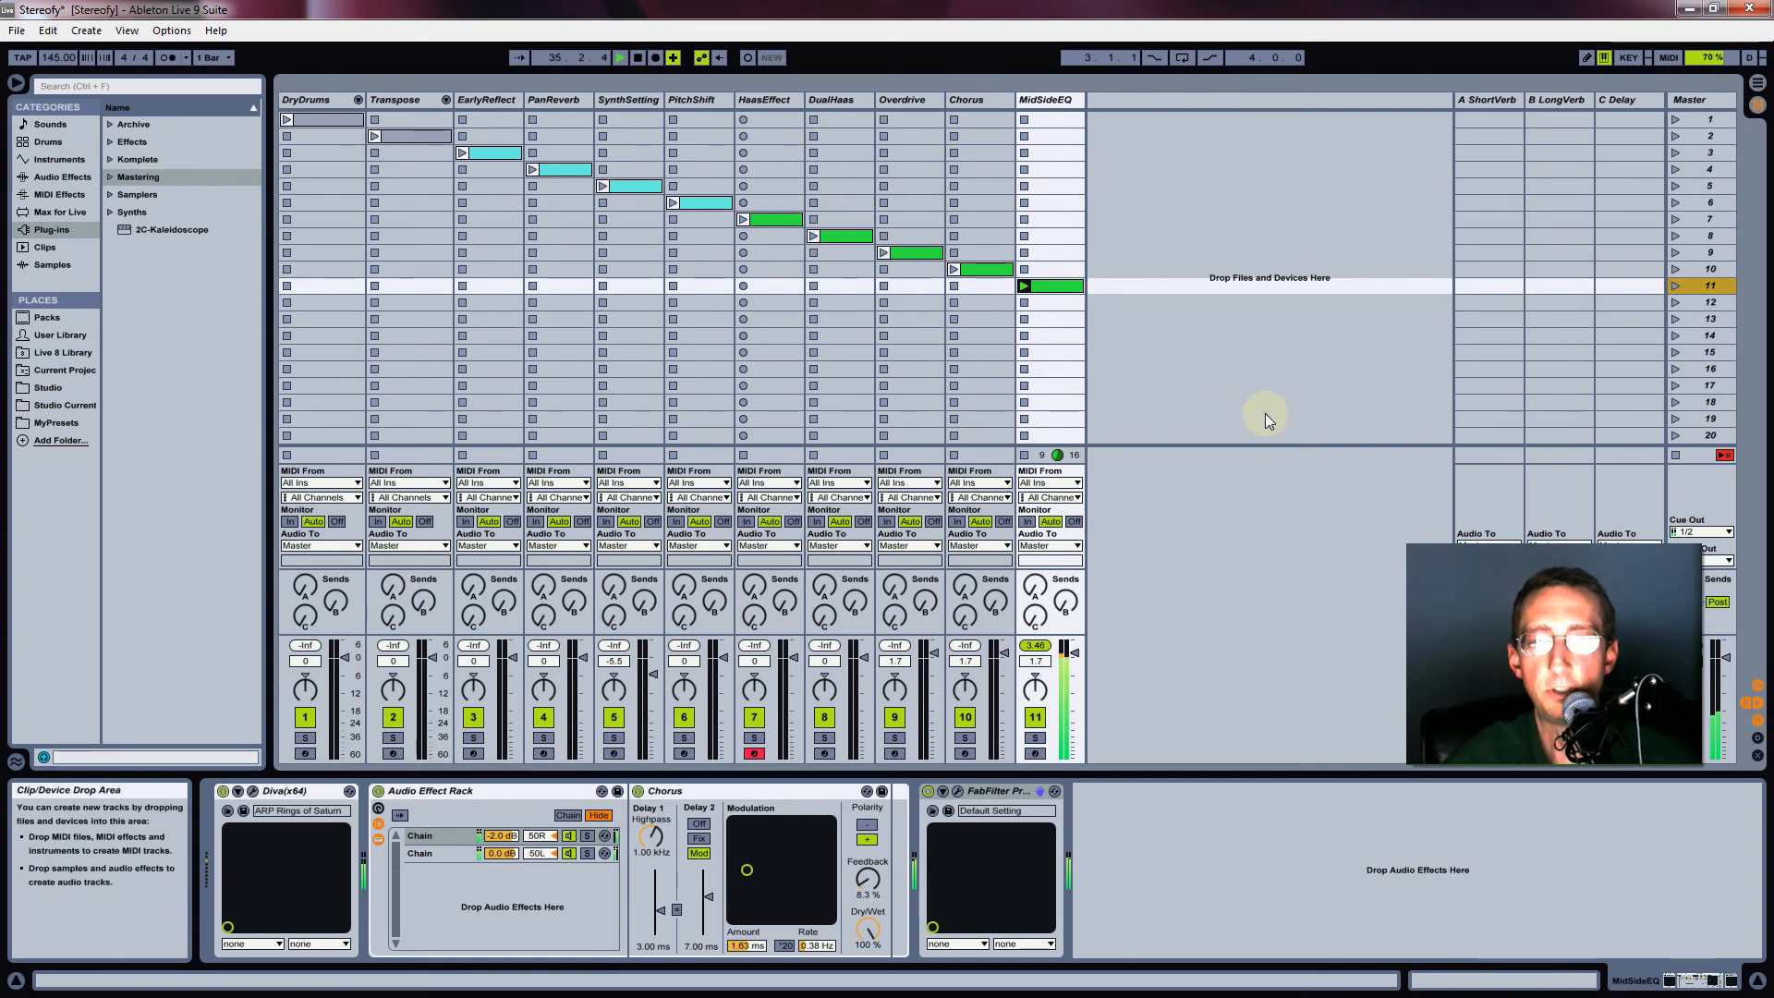